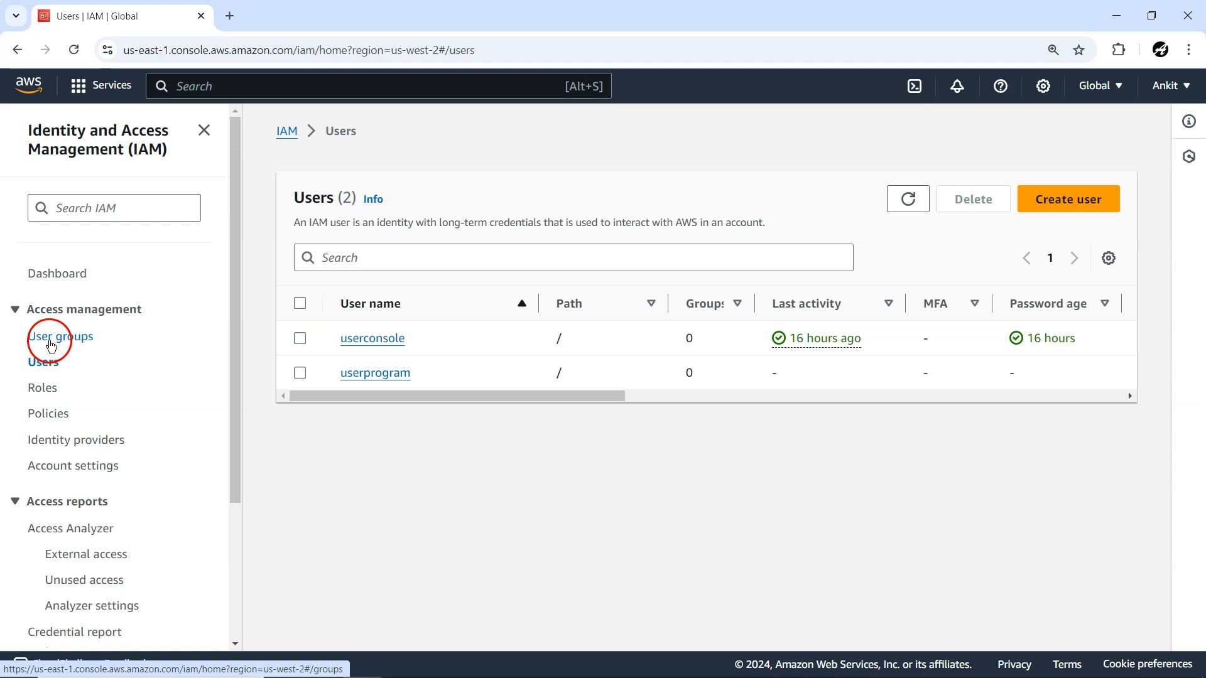
Step: Create a user group named admin without adding any users or permissions policies
left_click(51, 345)
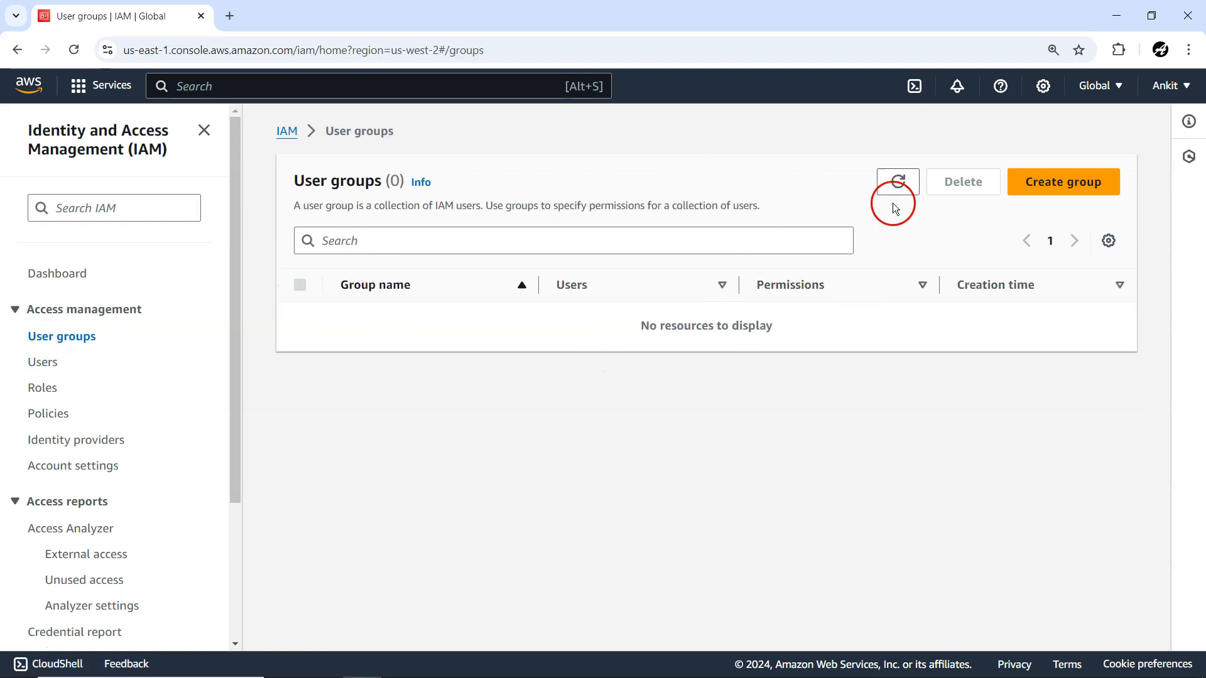
left_click(1045, 191)
left_click(353, 328)
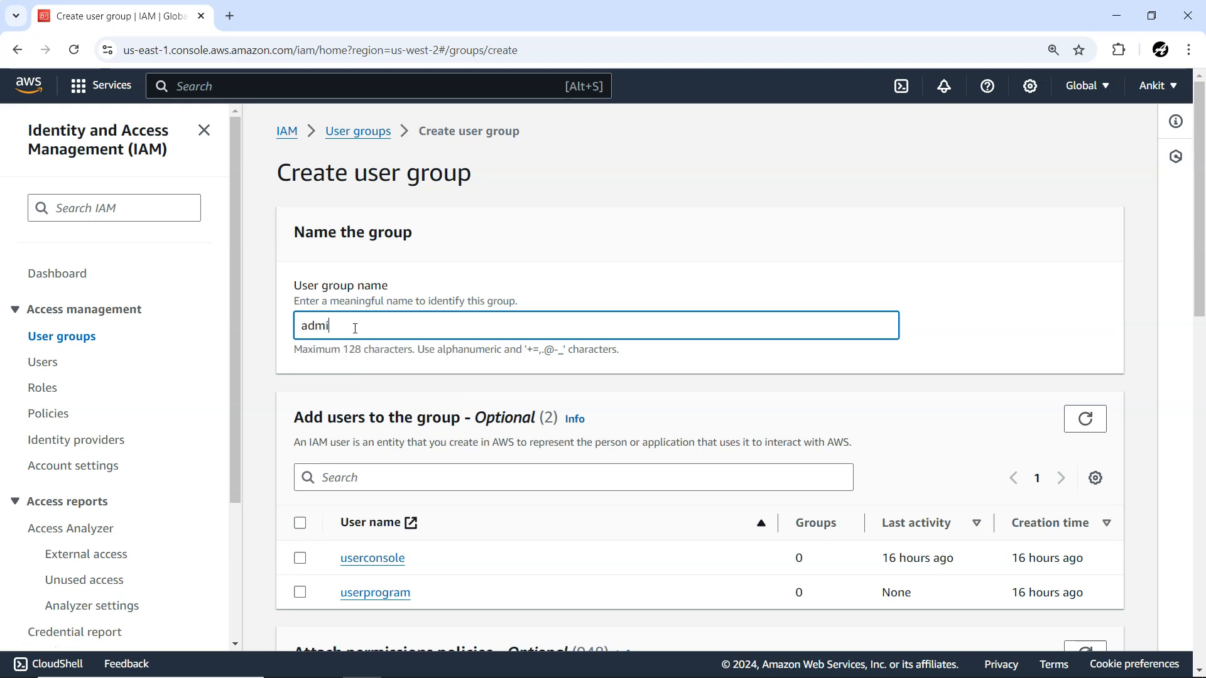
scroll(358, 331, "down", 2)
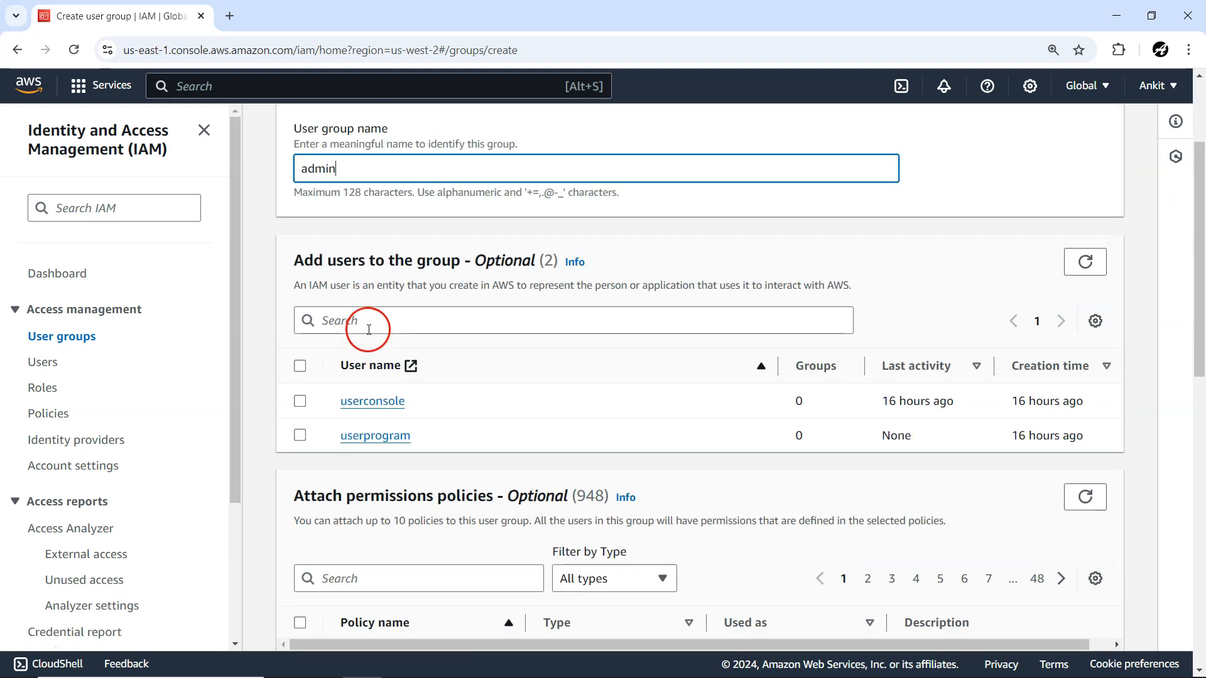
scroll(487, 461, "down", 5)
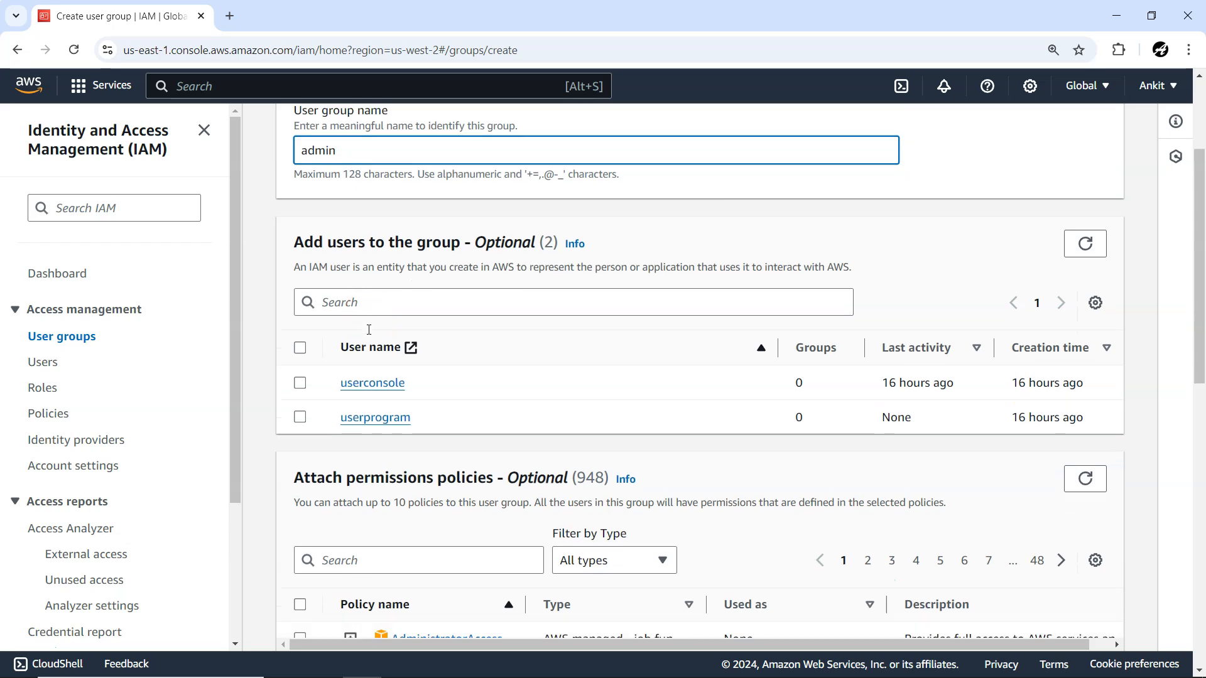
scroll(487, 464, "down", 5)
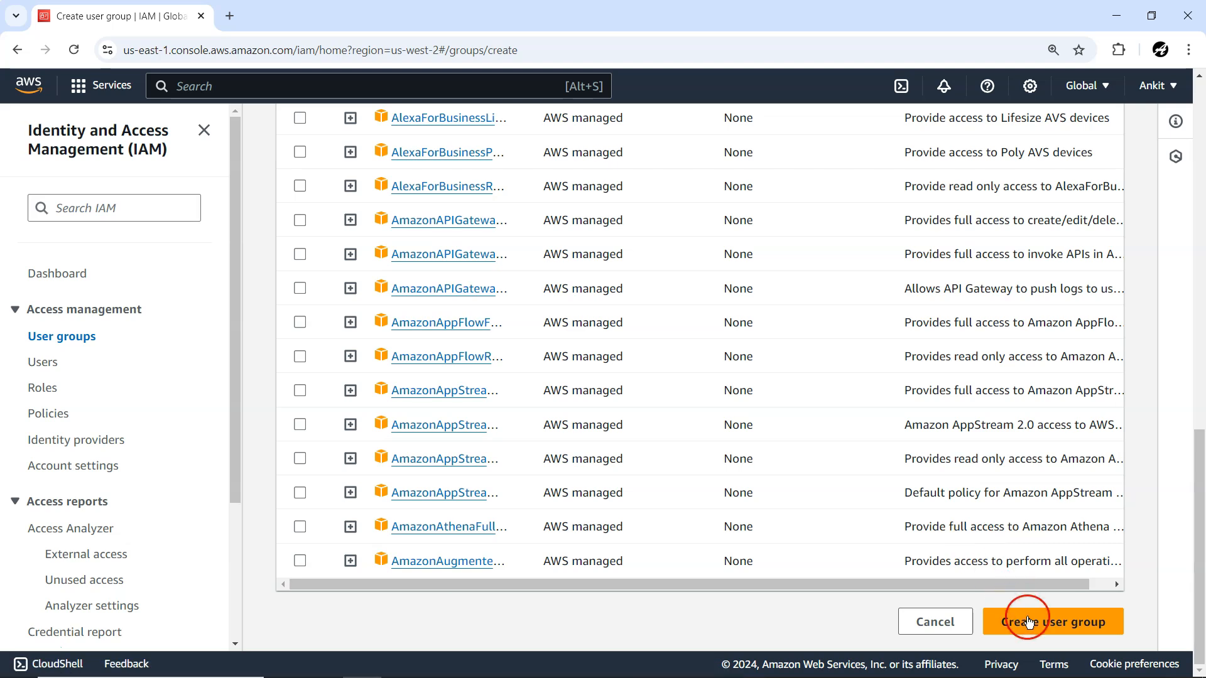
left_click(1029, 622)
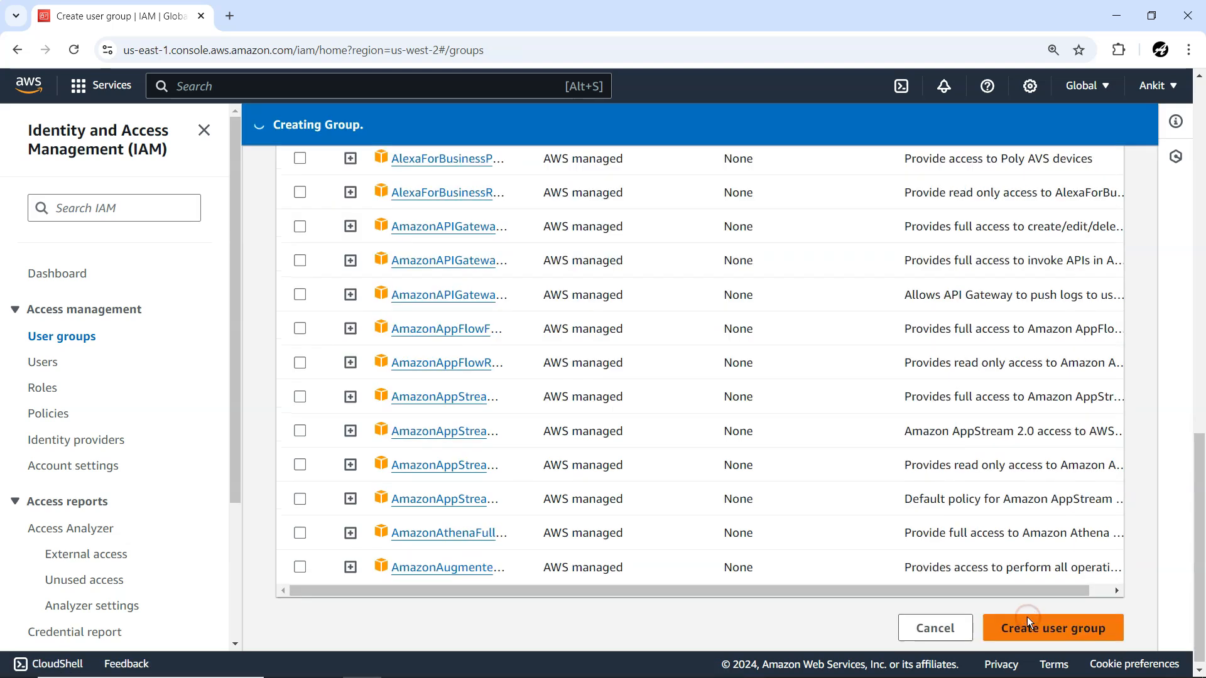
Step: Create a second user group named developer without adding any users or permissions policies
left_click(1036, 220)
left_click(419, 365)
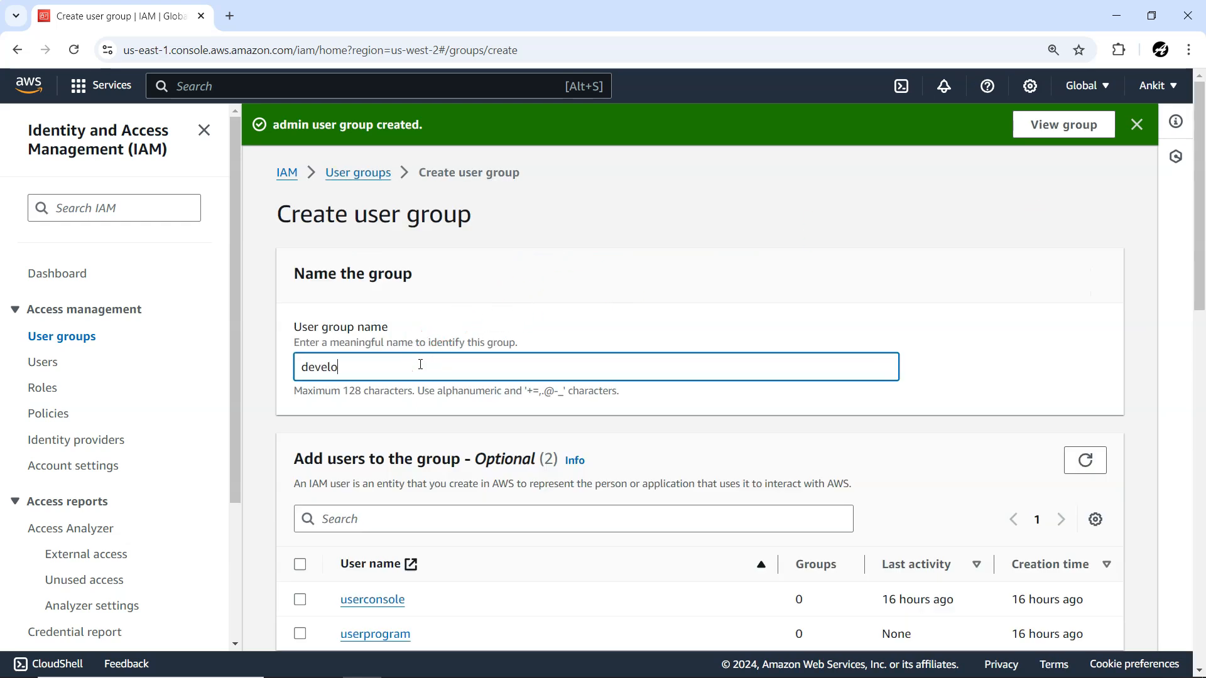
scroll(420, 364, "down", 3)
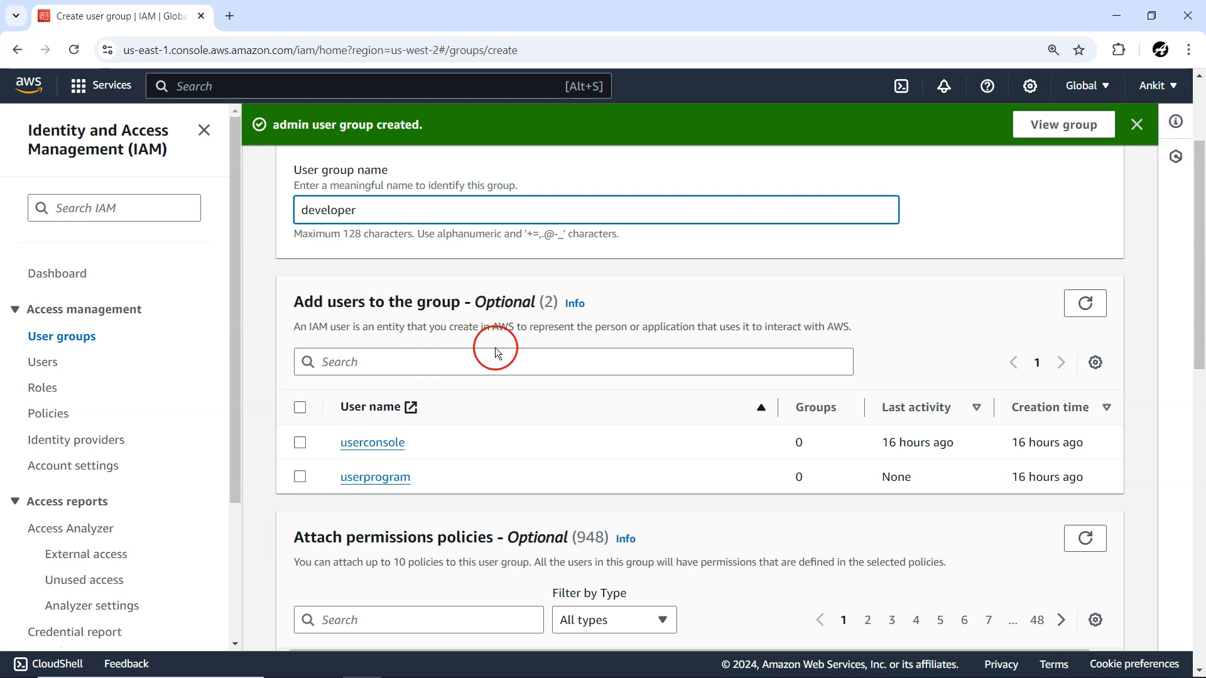
scroll(494, 345, "down", 3)
scroll(495, 348, "up", 1)
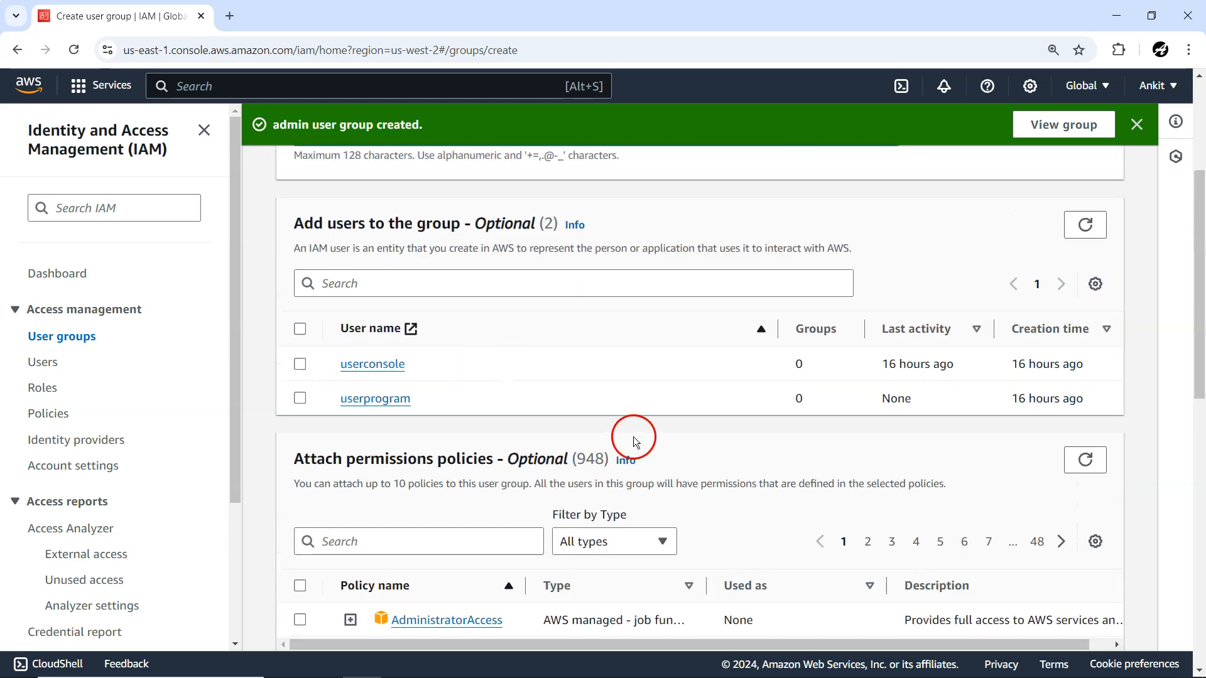
scroll(638, 434, "down", 10)
scroll(642, 436, "down", 2)
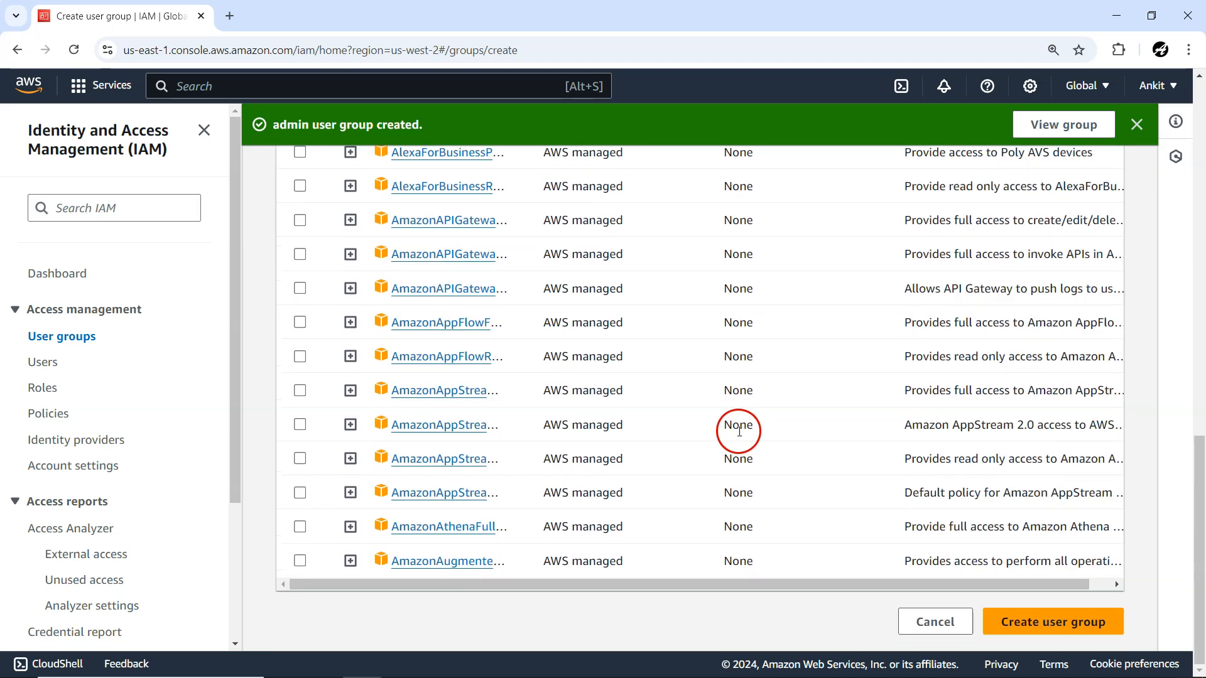
left_click(1005, 621)
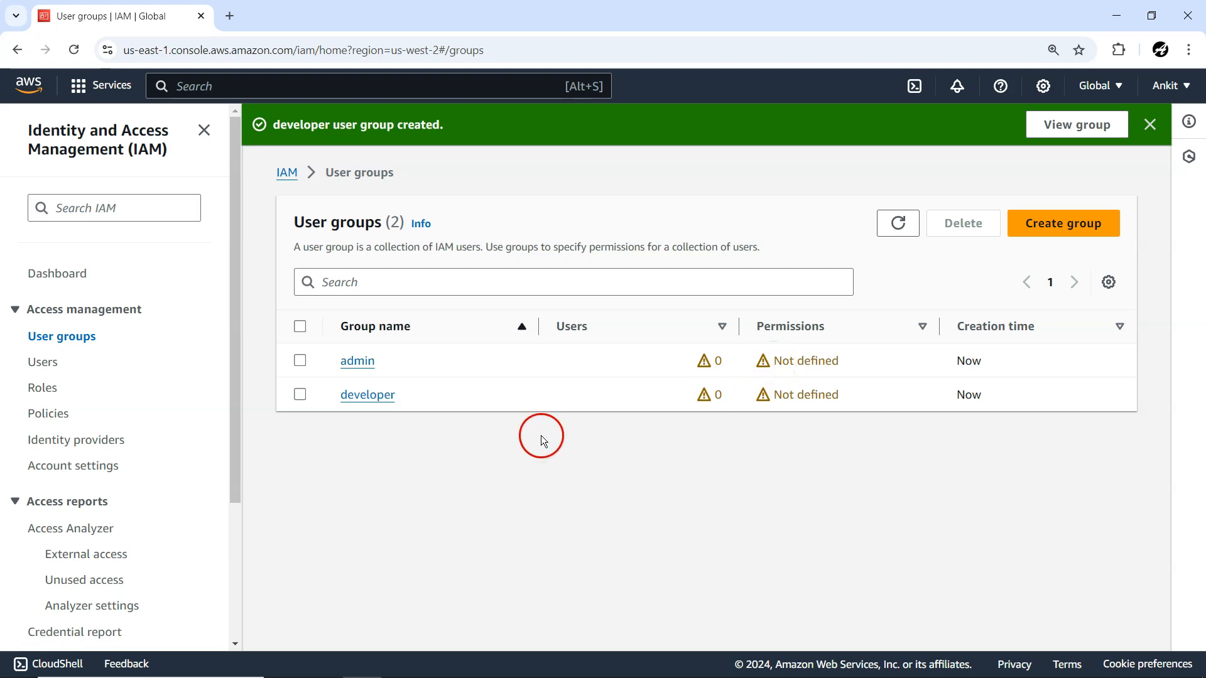
Step: Open the admin group and add the user userconsole to it
left_click(363, 364)
scroll(557, 459, "down", 1)
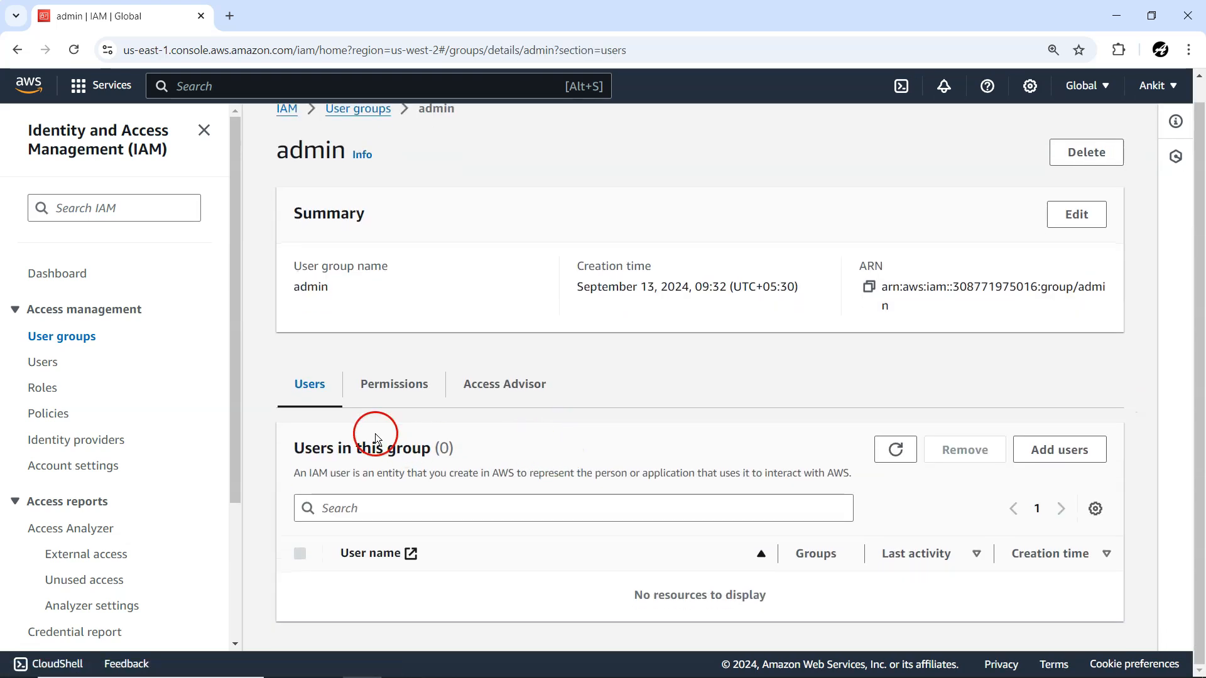
left_click(386, 392)
left_click(297, 384)
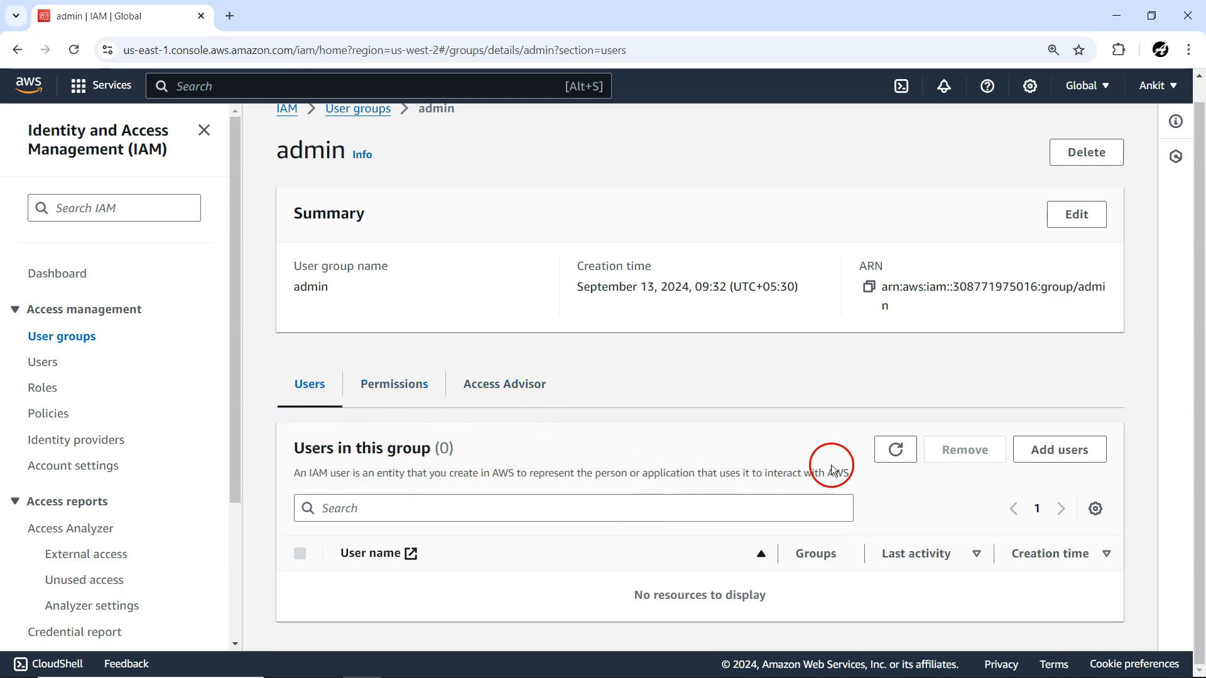
left_click(1044, 464)
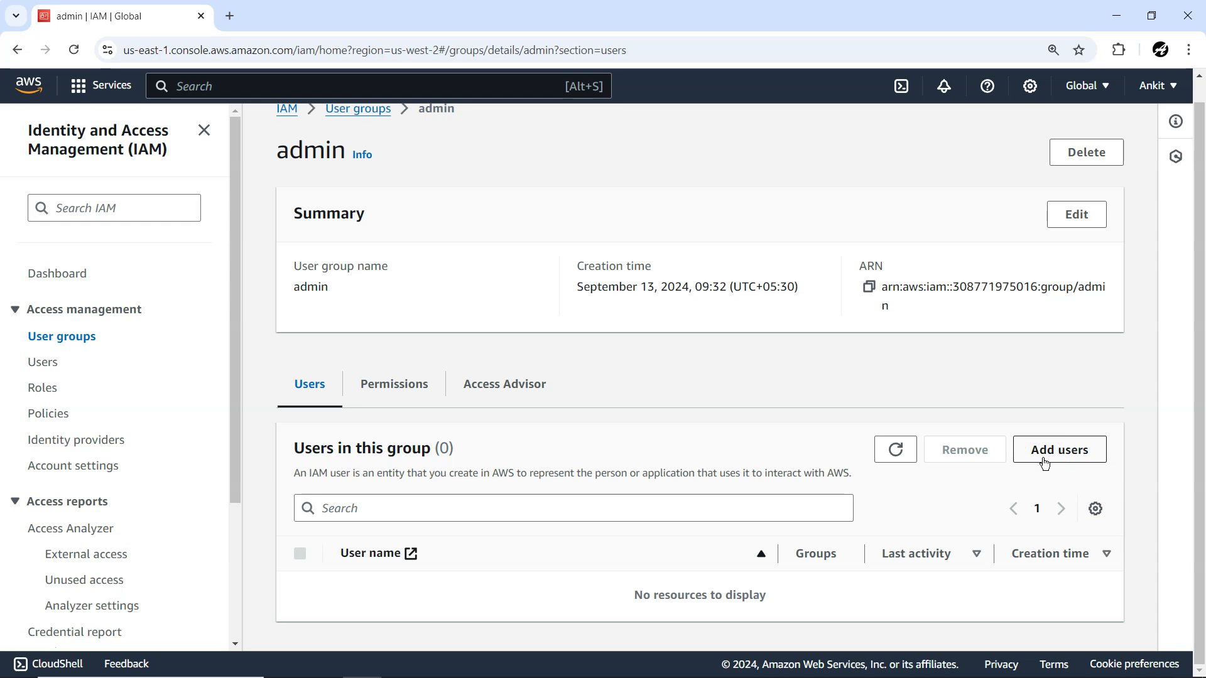
left_click(1044, 461)
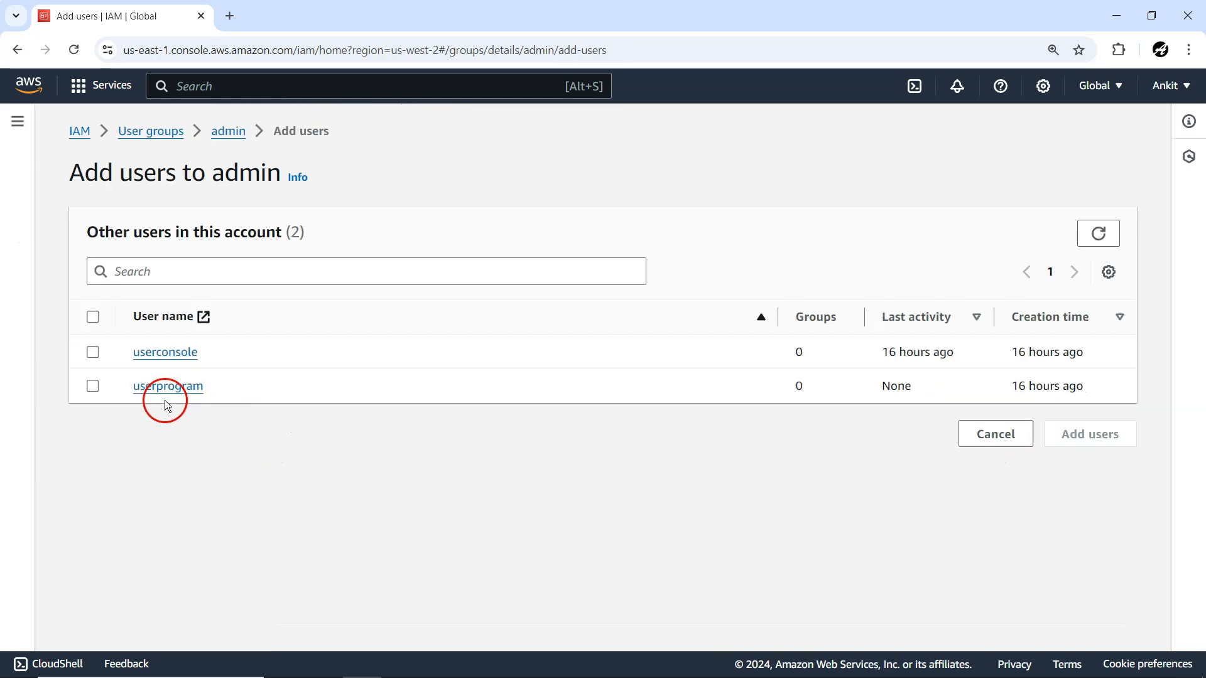
left_click(94, 352)
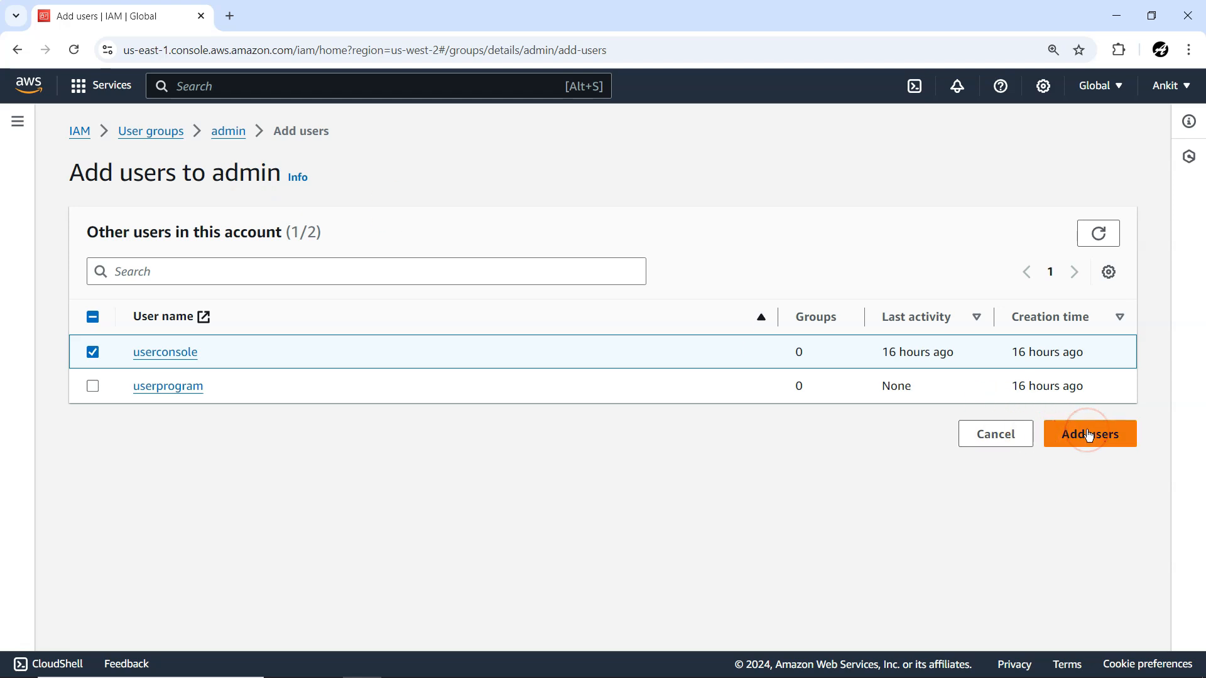
left_click(1088, 435)
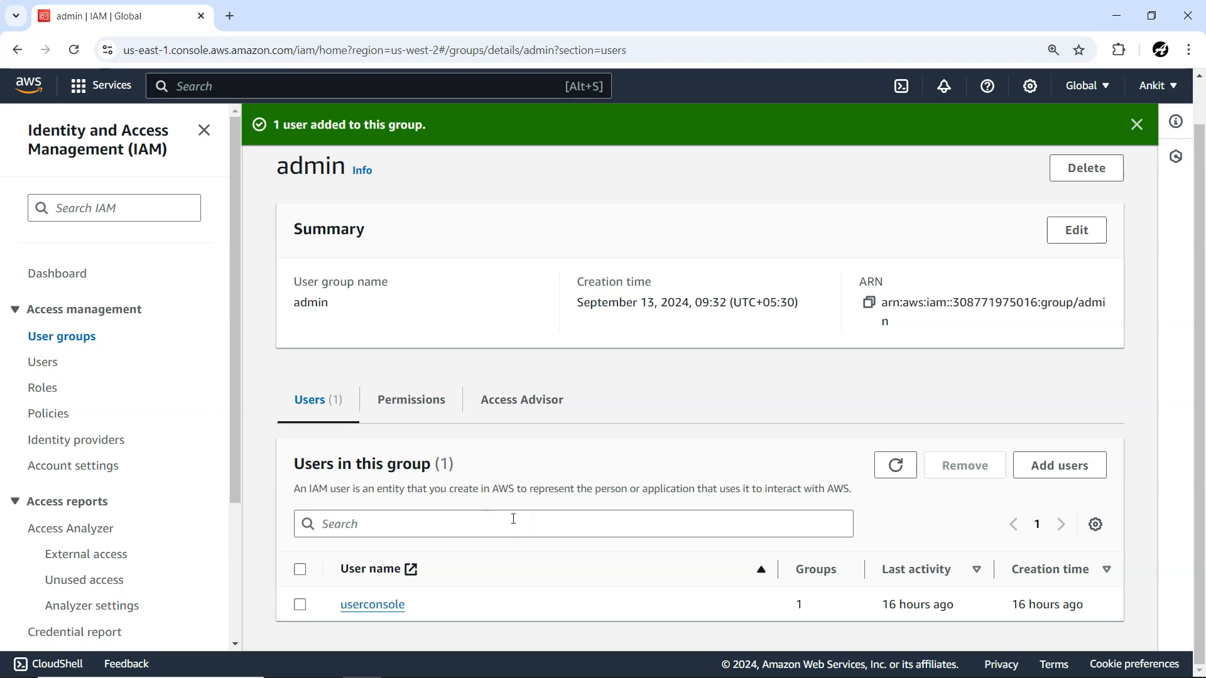
Step: Examine the admin group's permissions policies and return to its list of users
scroll(511, 521, "up", 1)
left_click(401, 447)
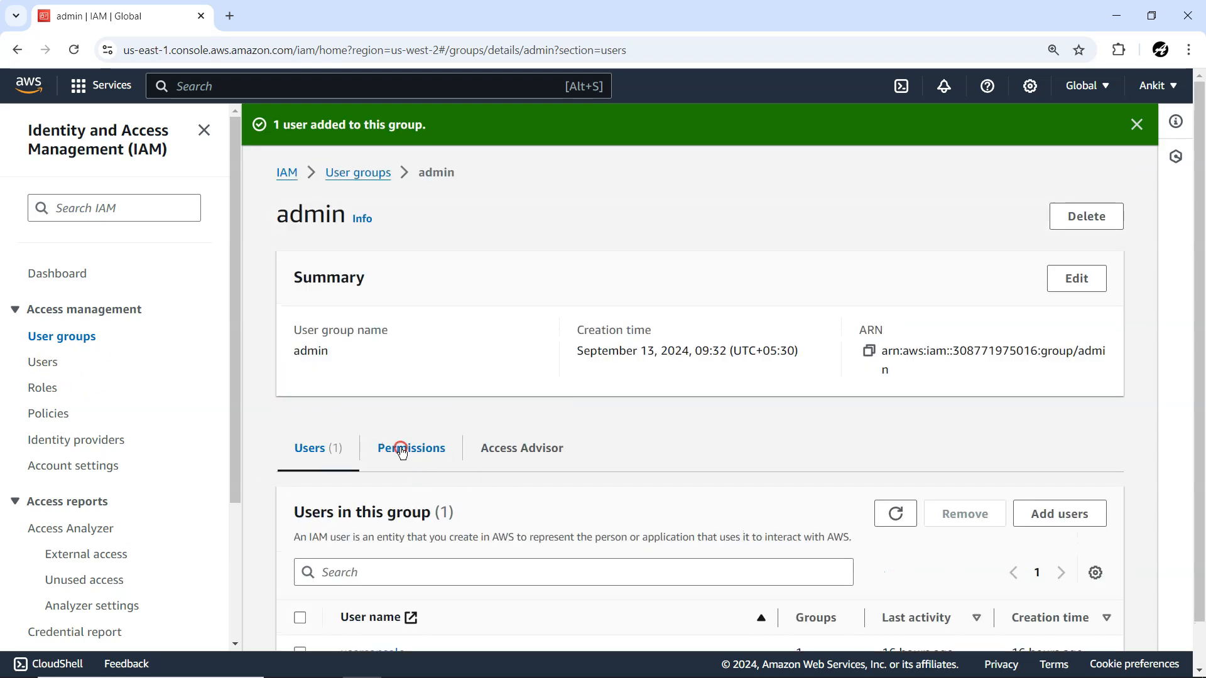
scroll(594, 496, "down", 2)
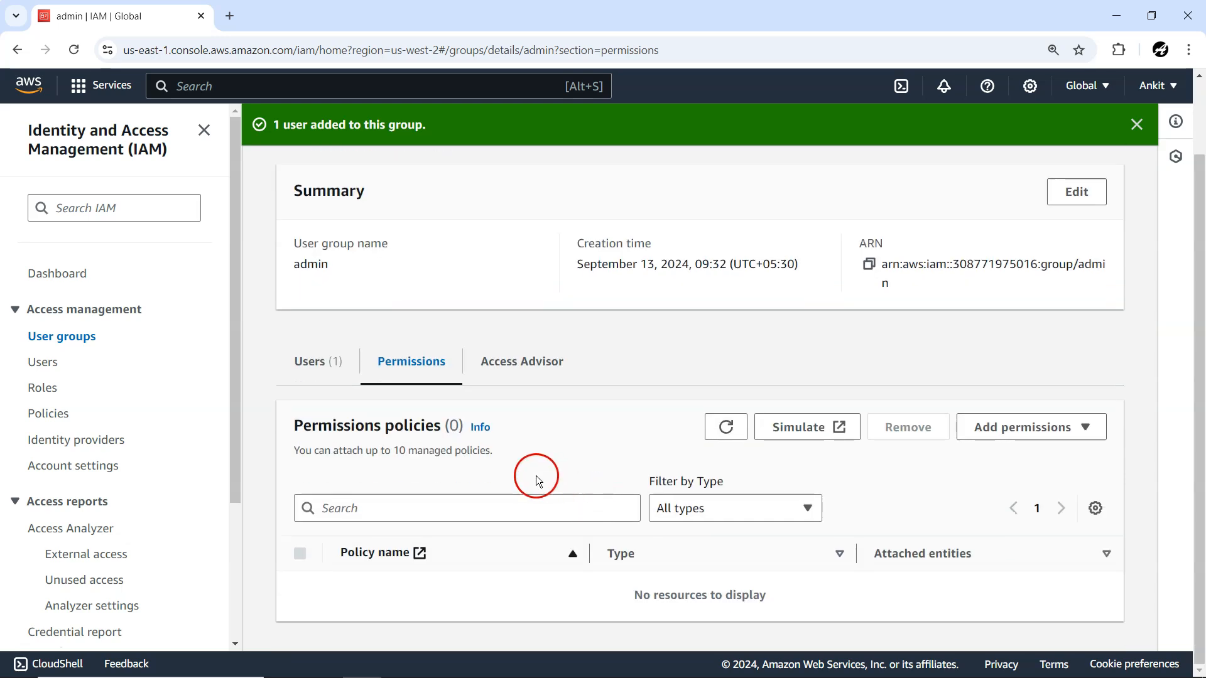
scroll(534, 476, "up", 1)
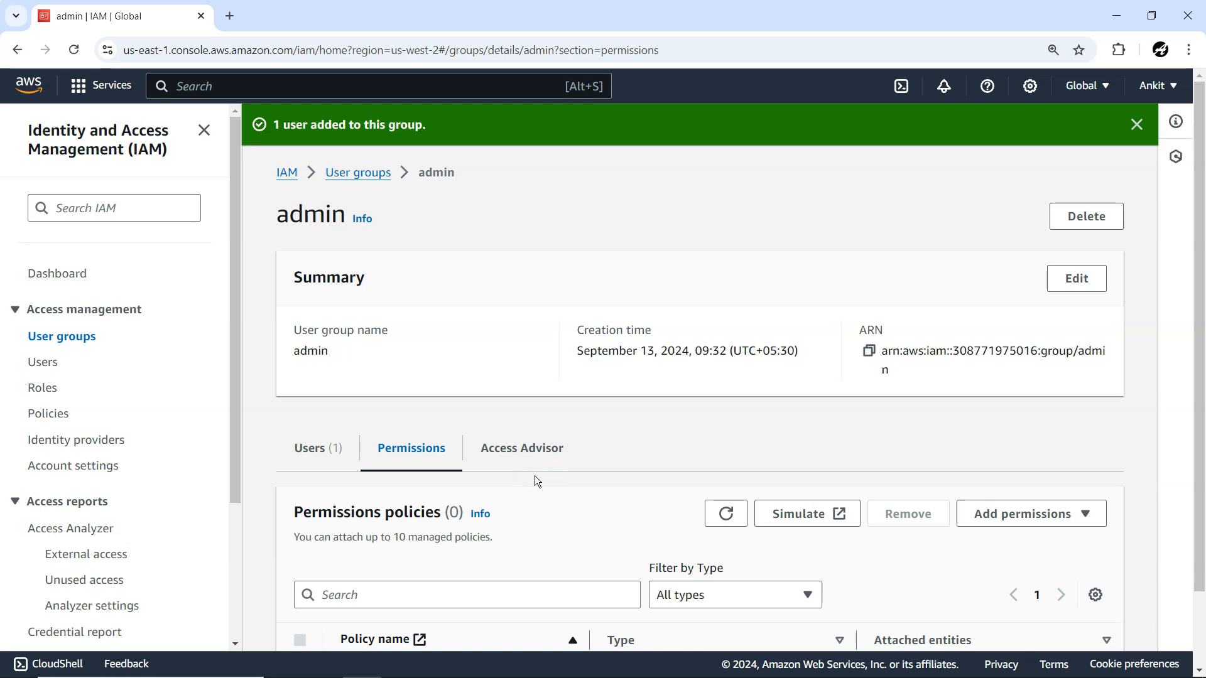
scroll(536, 481, "down", 1)
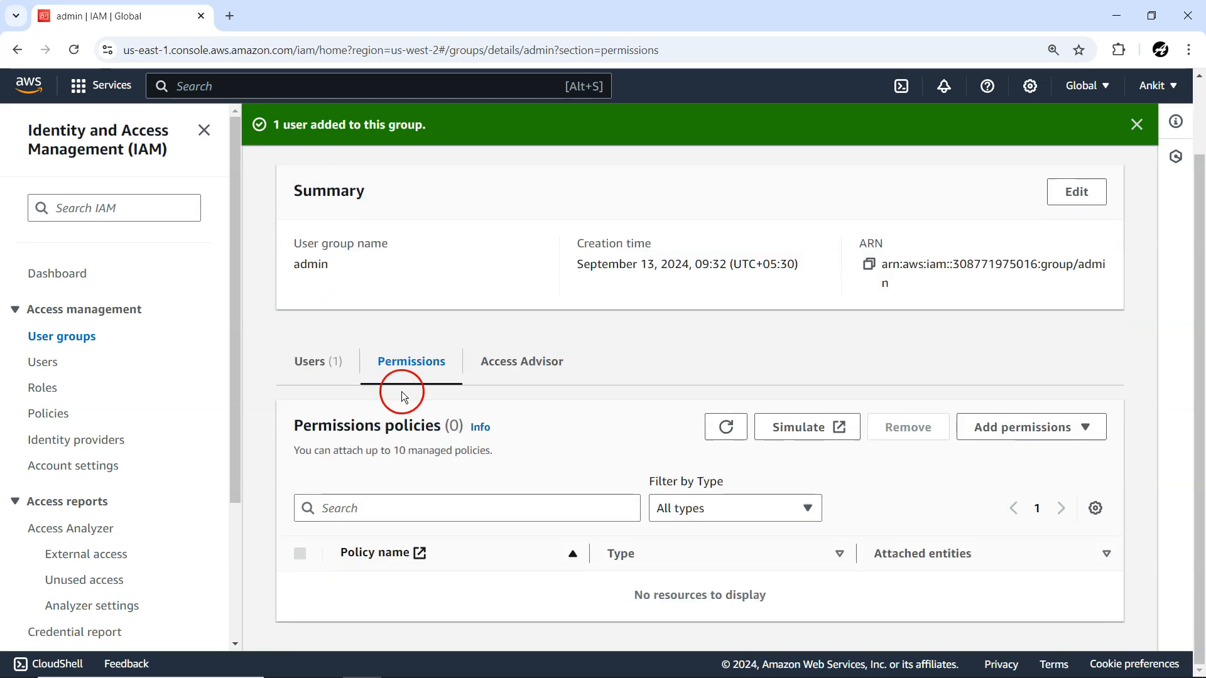
left_click(319, 361)
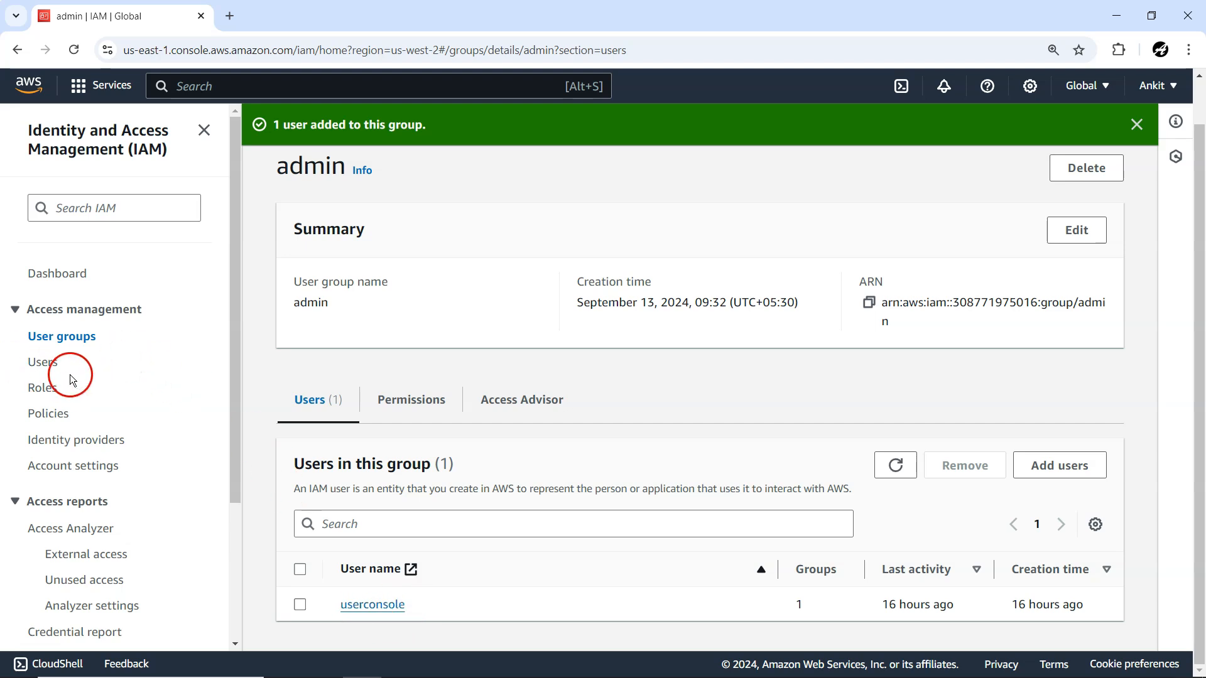
Step: Open the developer group from the user groups list and add the user userprogram to it
left_click(66, 337)
left_click(346, 397)
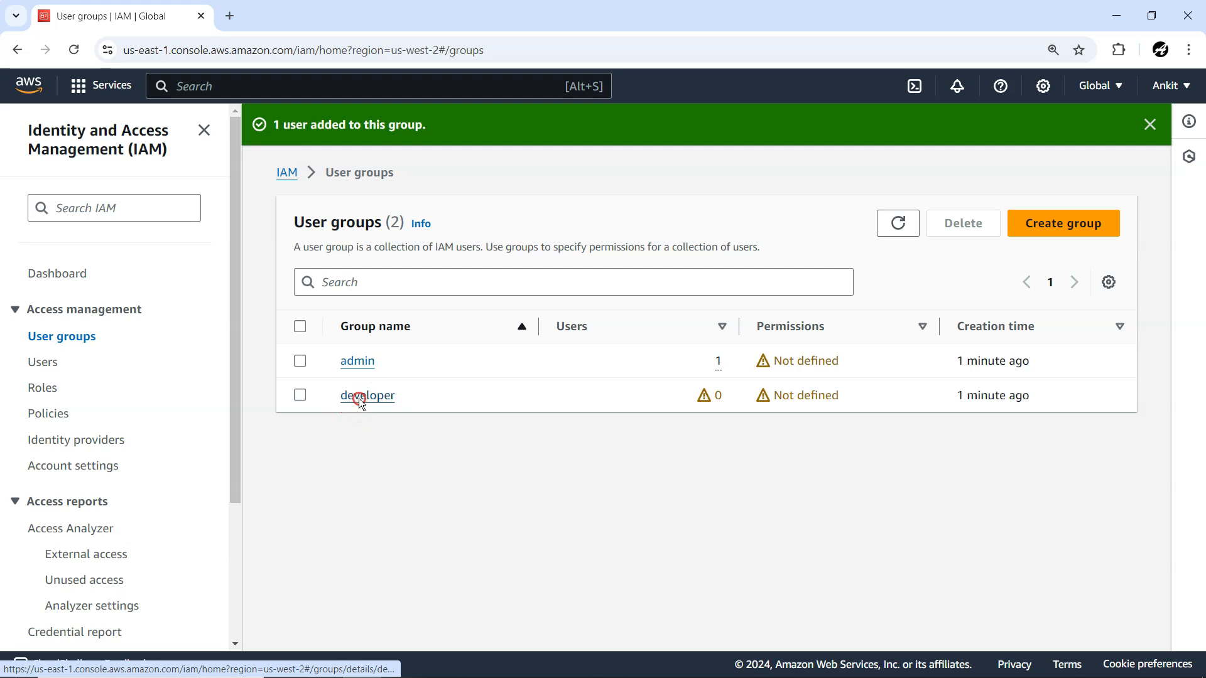
scroll(521, 534, "down", 1)
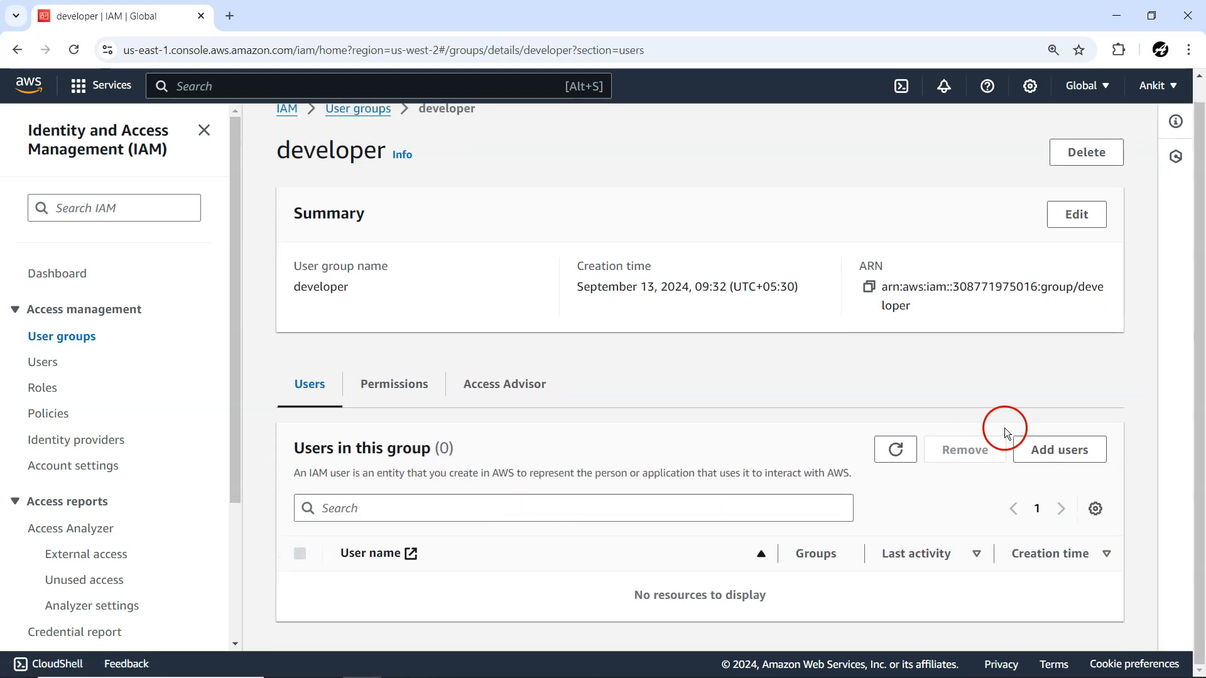
left_click(1045, 448)
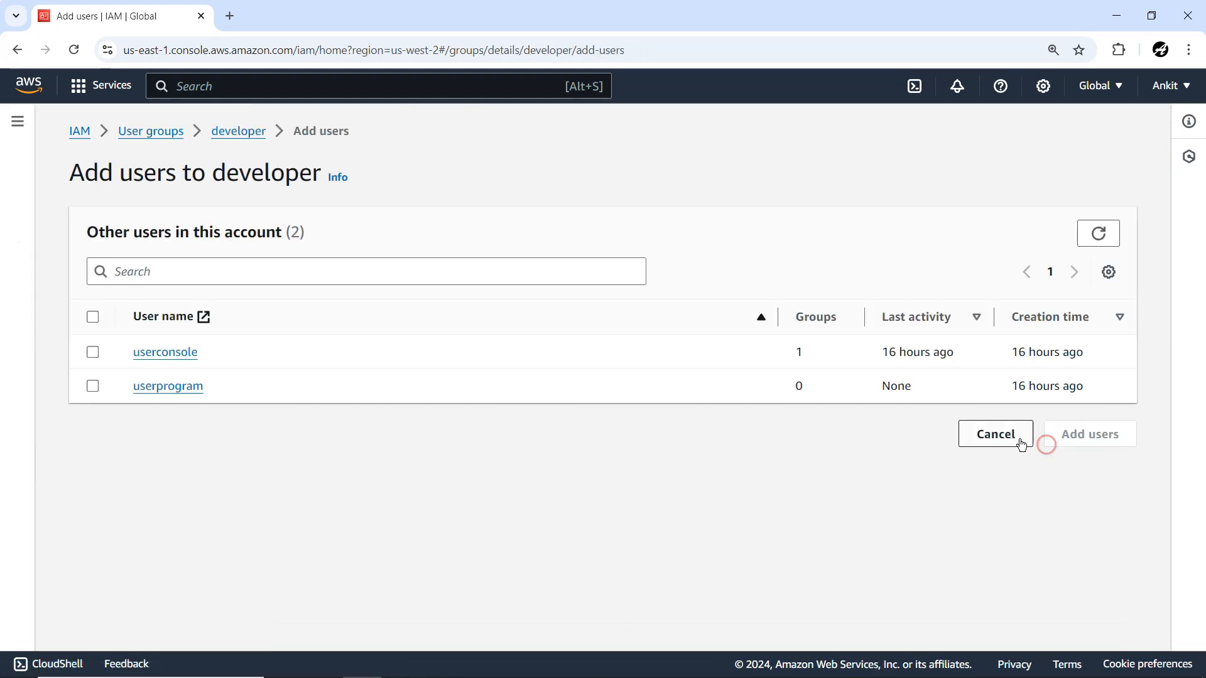
left_click(93, 386)
left_click(1063, 434)
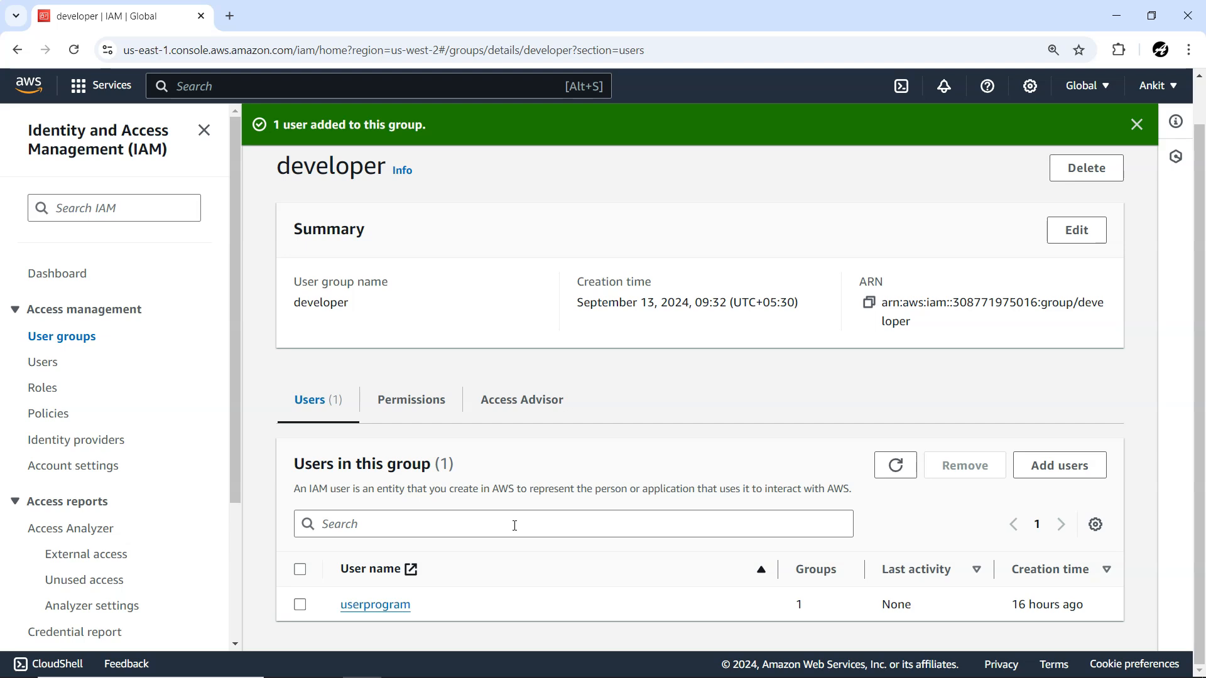
Step: Start creating a user, enter the user name, and provide AWS Management Console access as an IAM user
left_click(43, 363)
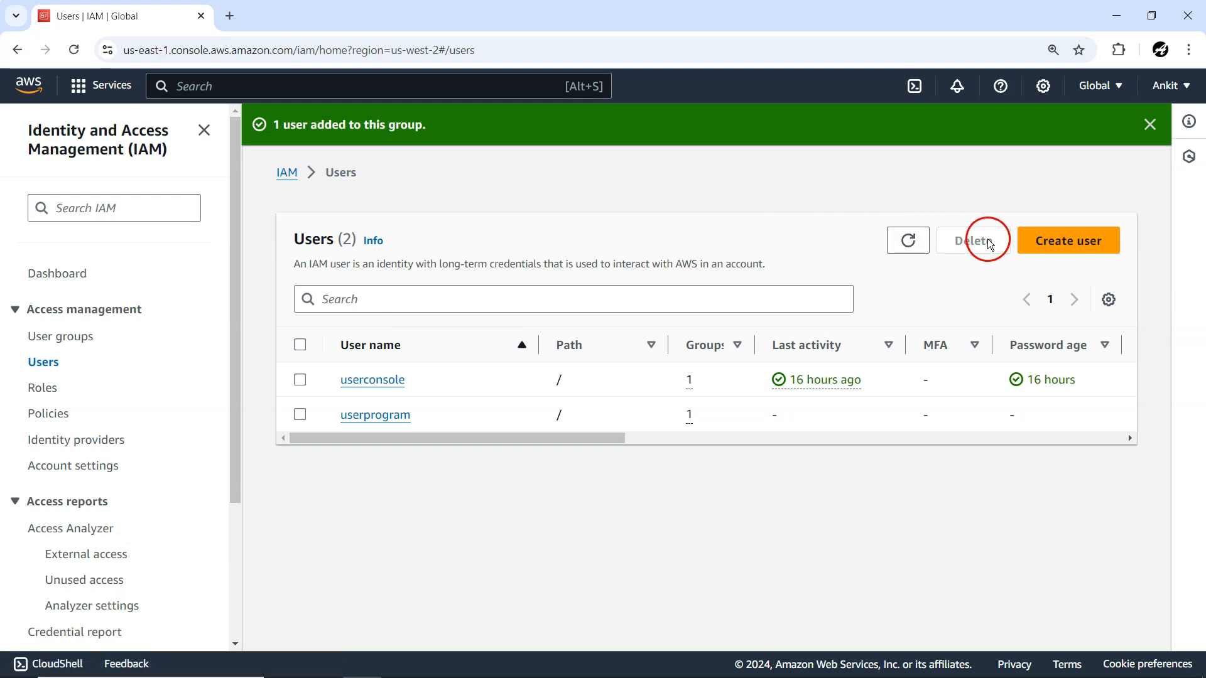
left_click(1052, 243)
left_click(394, 326)
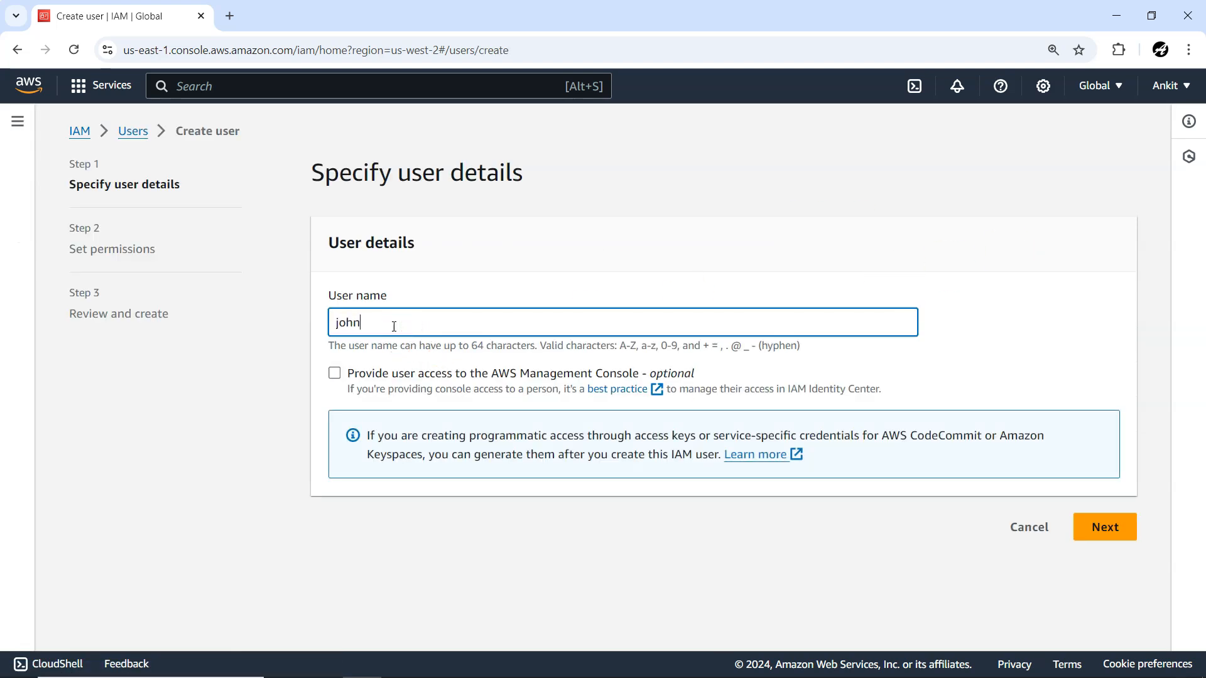
left_click(335, 375)
scroll(696, 496, "down", 2)
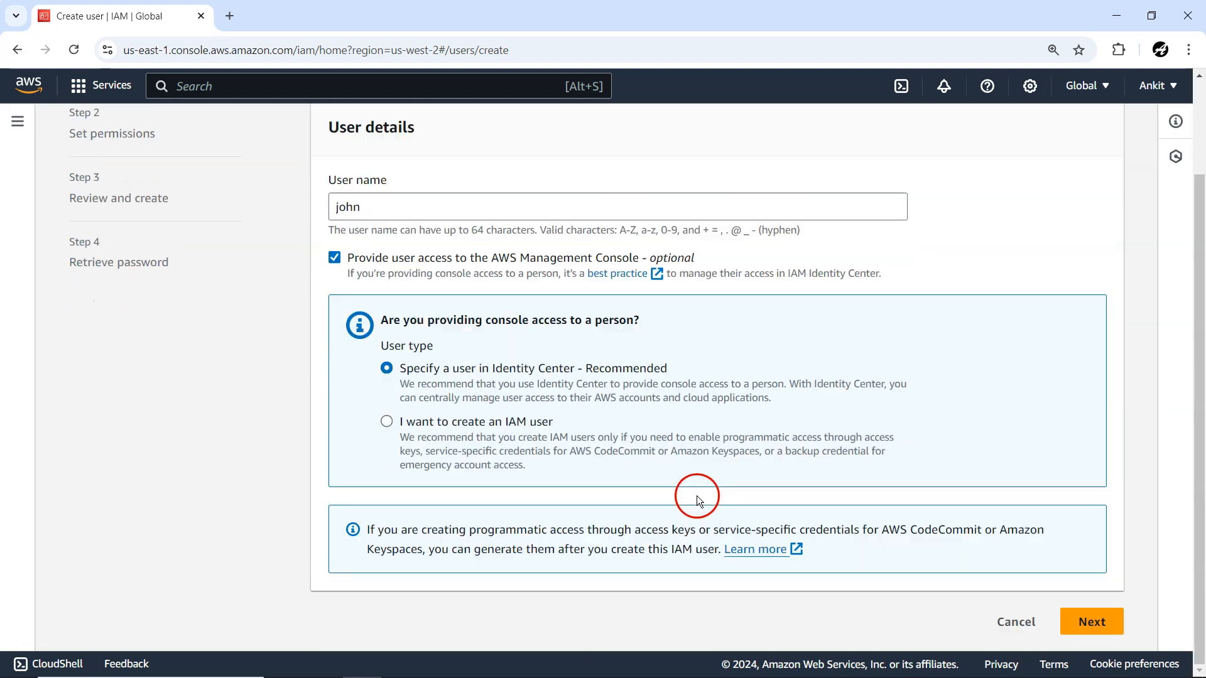
left_click(384, 423)
Step: Enter a custom console password, remove the requirement to create a new password at next sign-in, and continue to the permissions
scroll(390, 456, "down", 4)
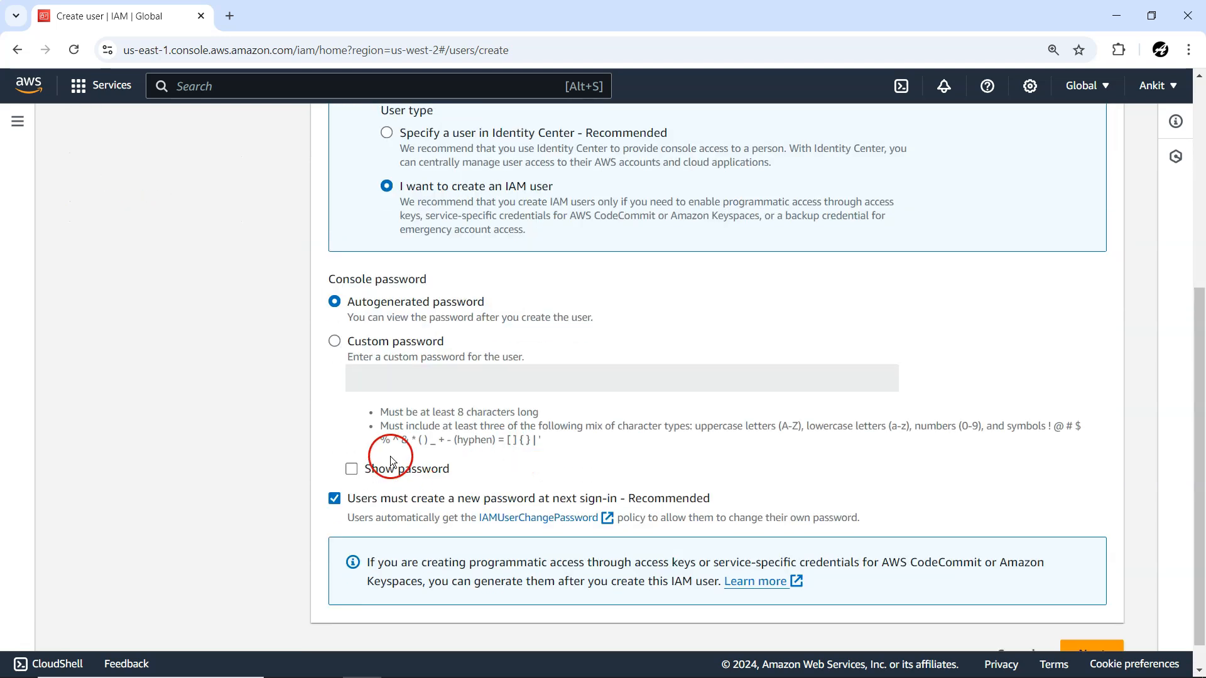
left_click(335, 345)
left_click(384, 383)
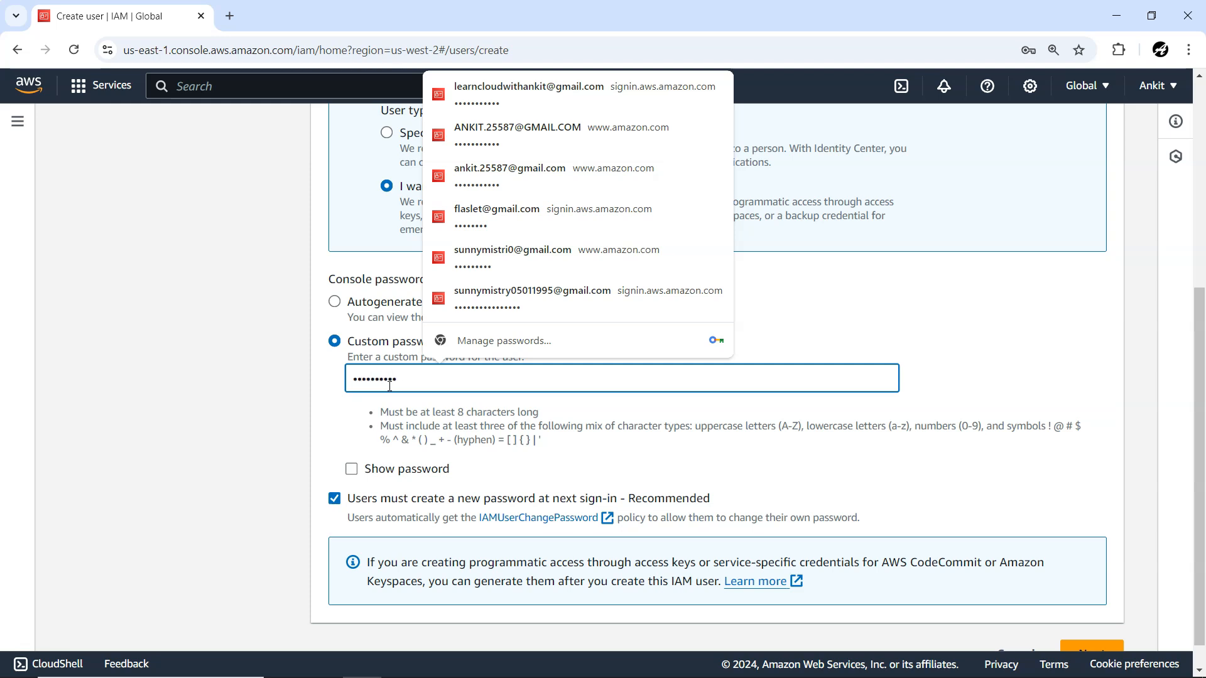
scroll(349, 466, "down", 1)
left_click(334, 469)
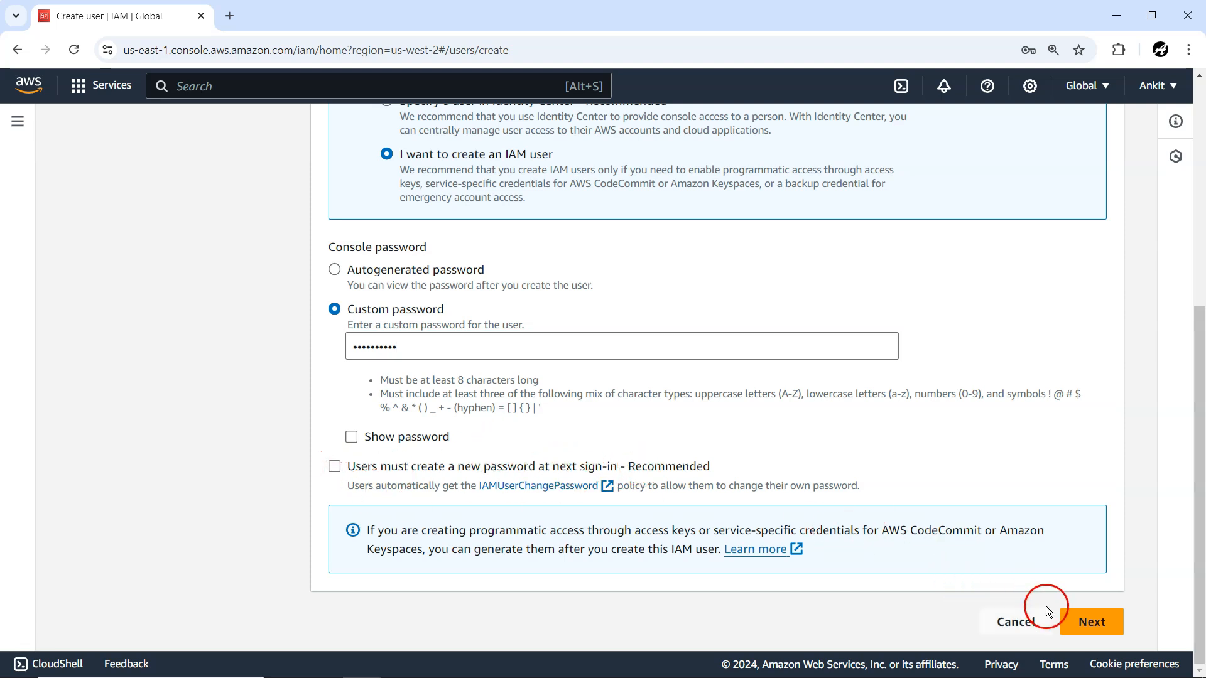
left_click(1077, 623)
Step: Dismiss the hard drive health notification, add the new user to the admin group, and continue to the review
scroll(669, 477, "down", 2)
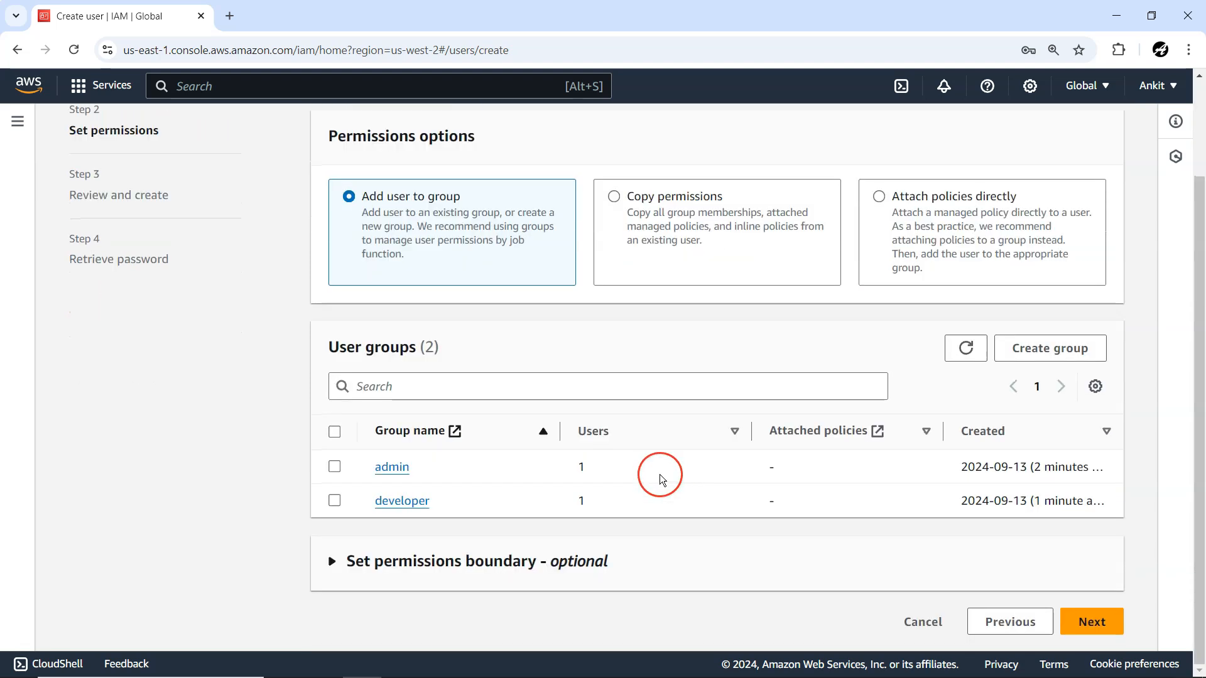
scroll(659, 474, "up", 1)
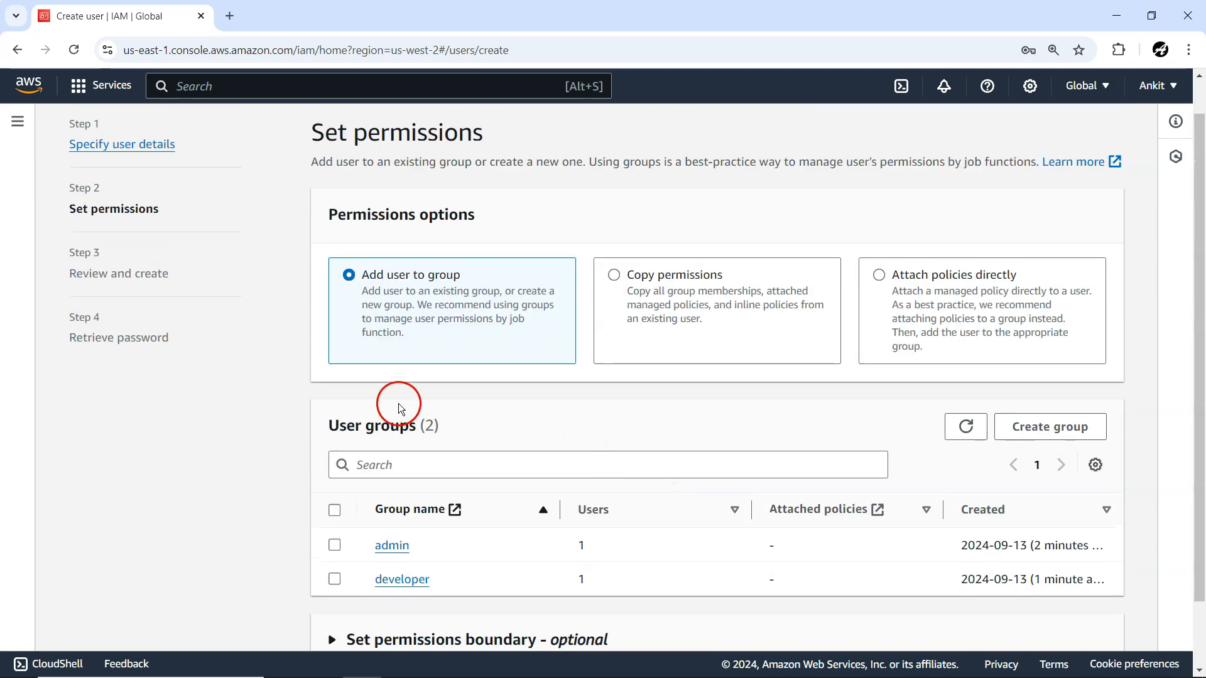
left_click(430, 358)
left_click(411, 370)
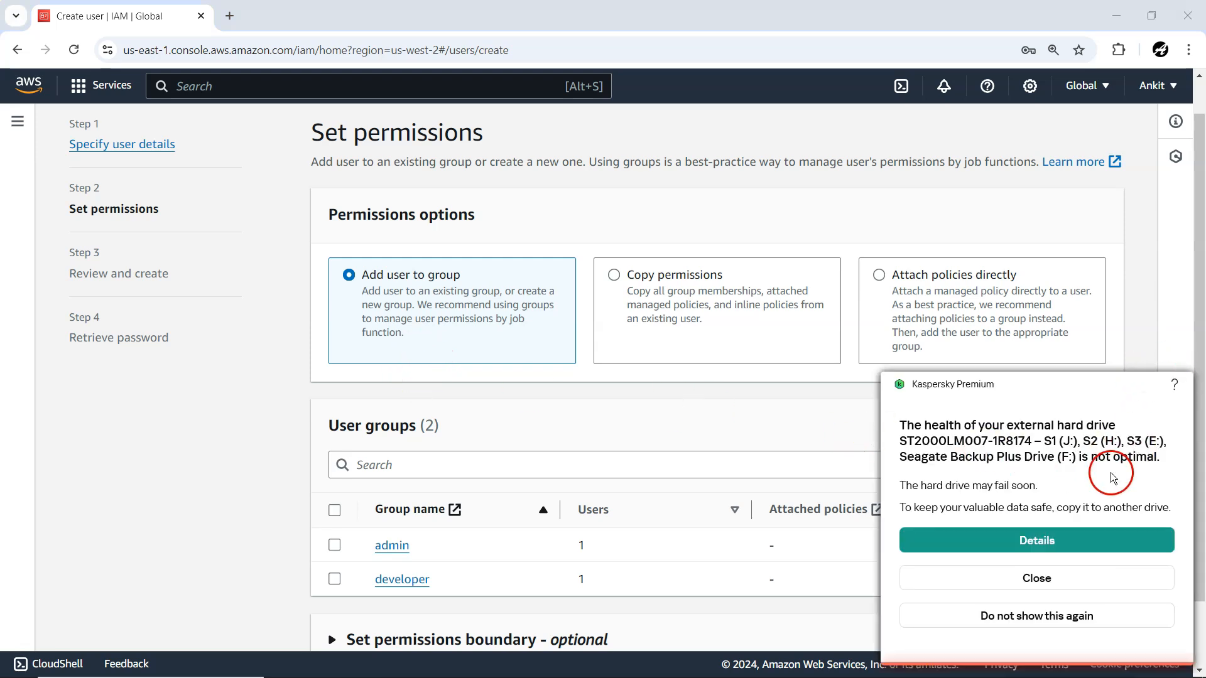
left_click(1036, 577)
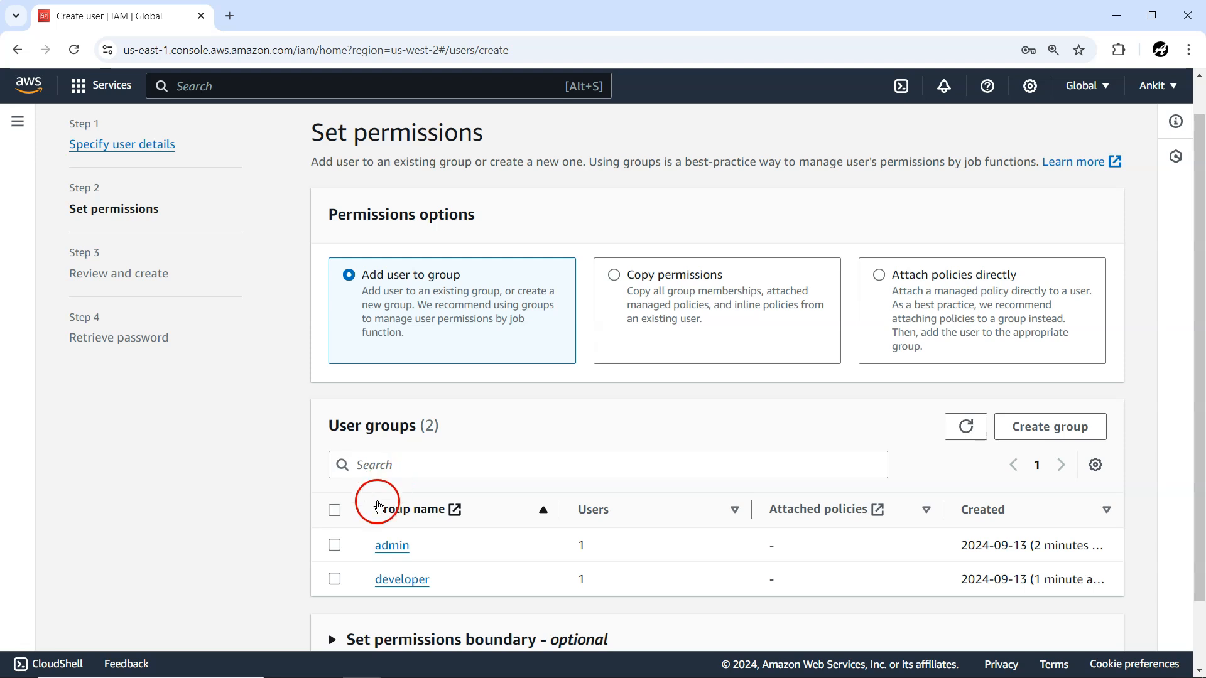
left_click(335, 545)
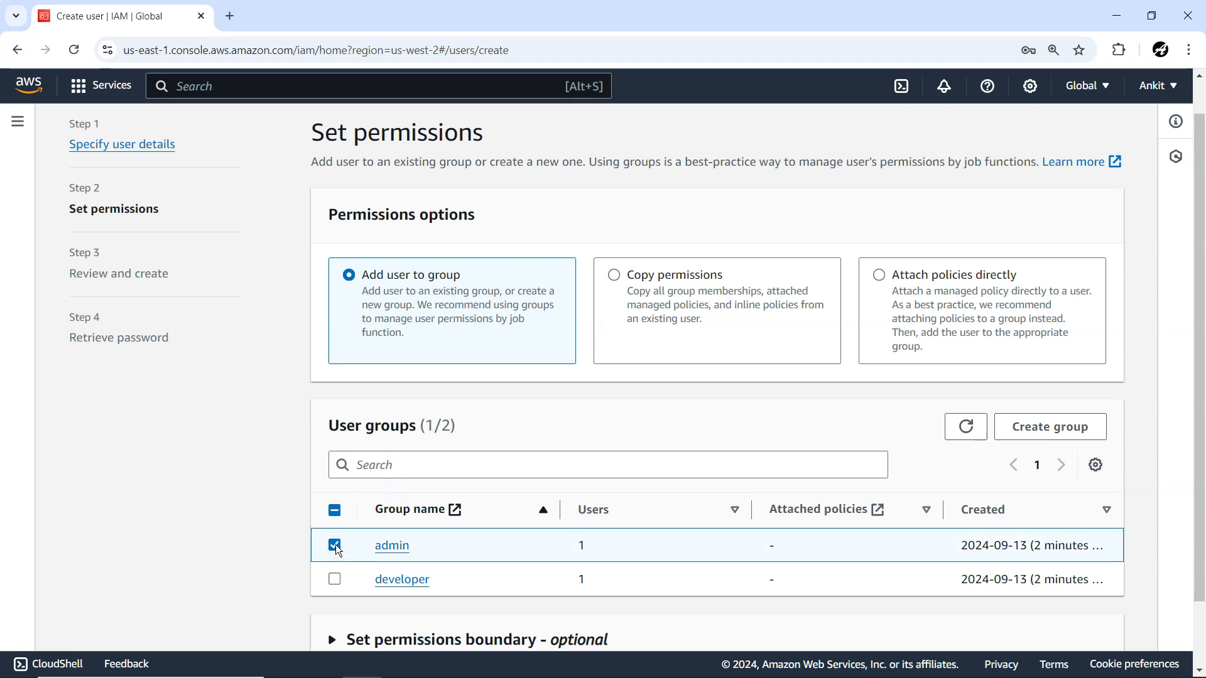
scroll(552, 486, "down", 1)
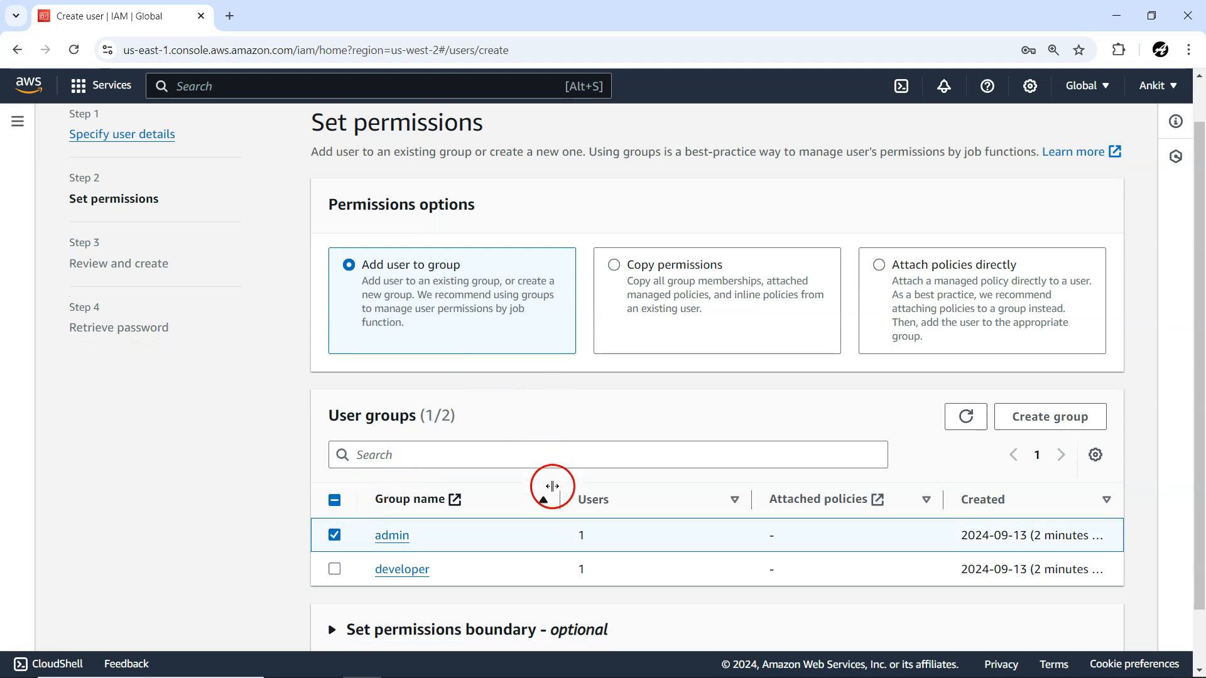
scroll(552, 486, "down", 1)
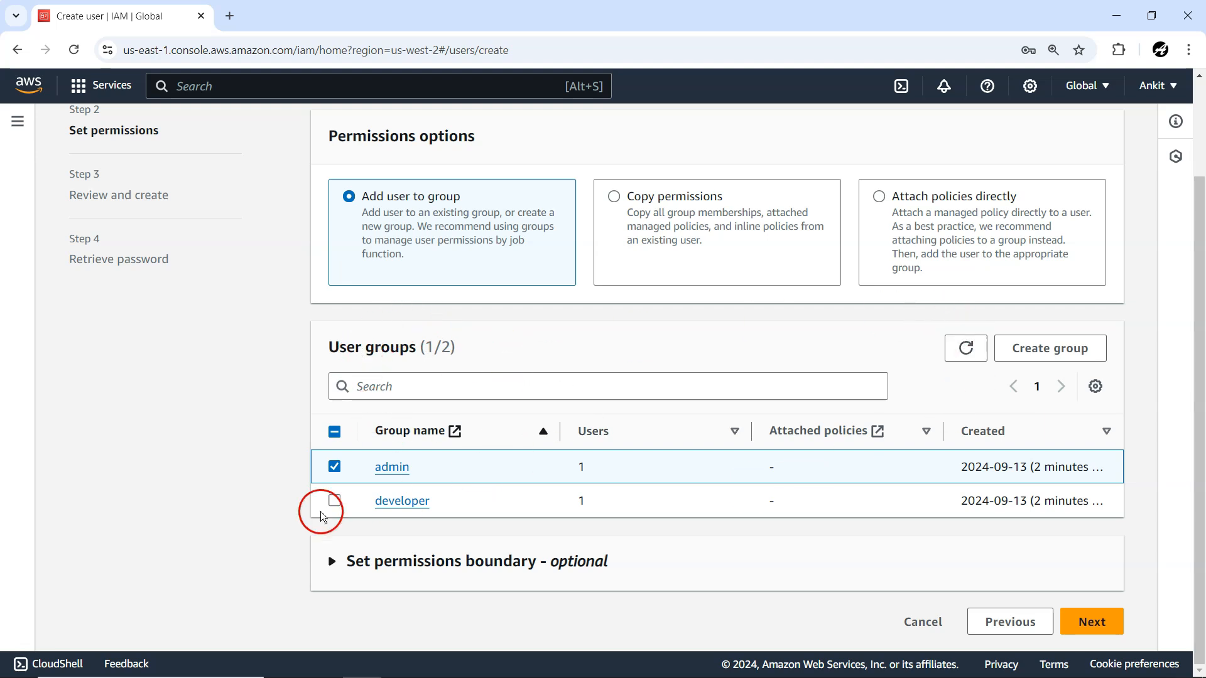
left_click(1092, 622)
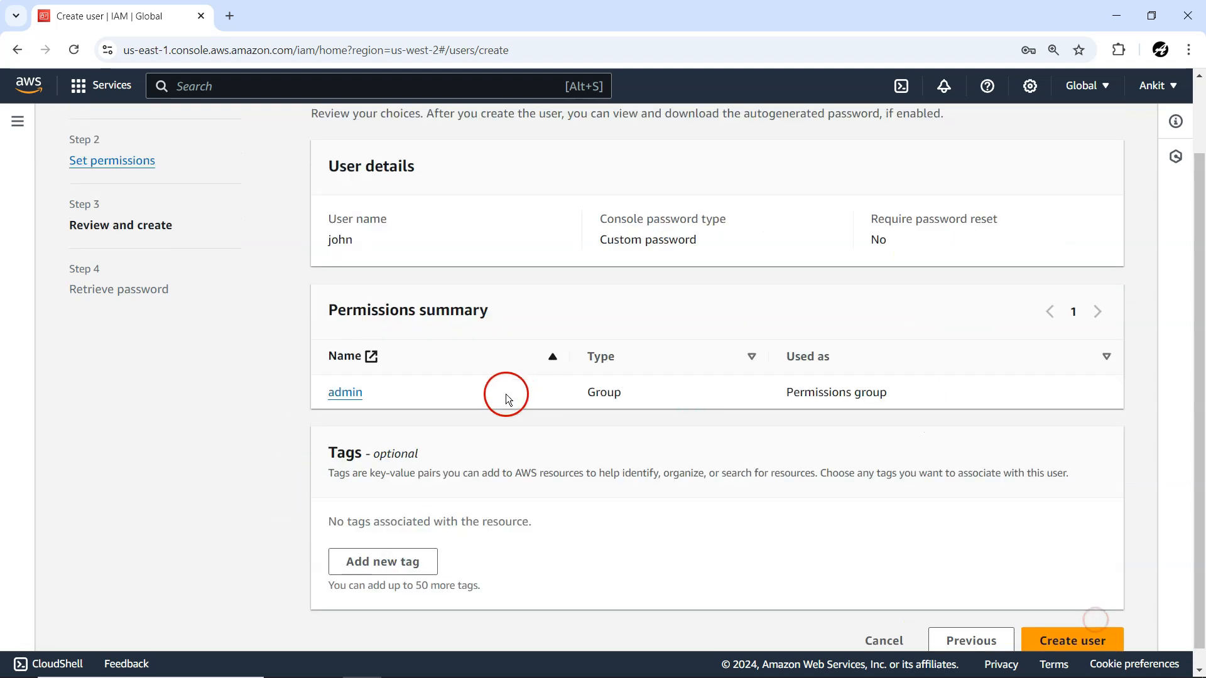
Step: Review the user details and permissions summary, and create the user
scroll(509, 468, "up", 3)
scroll(507, 466, "down", 3)
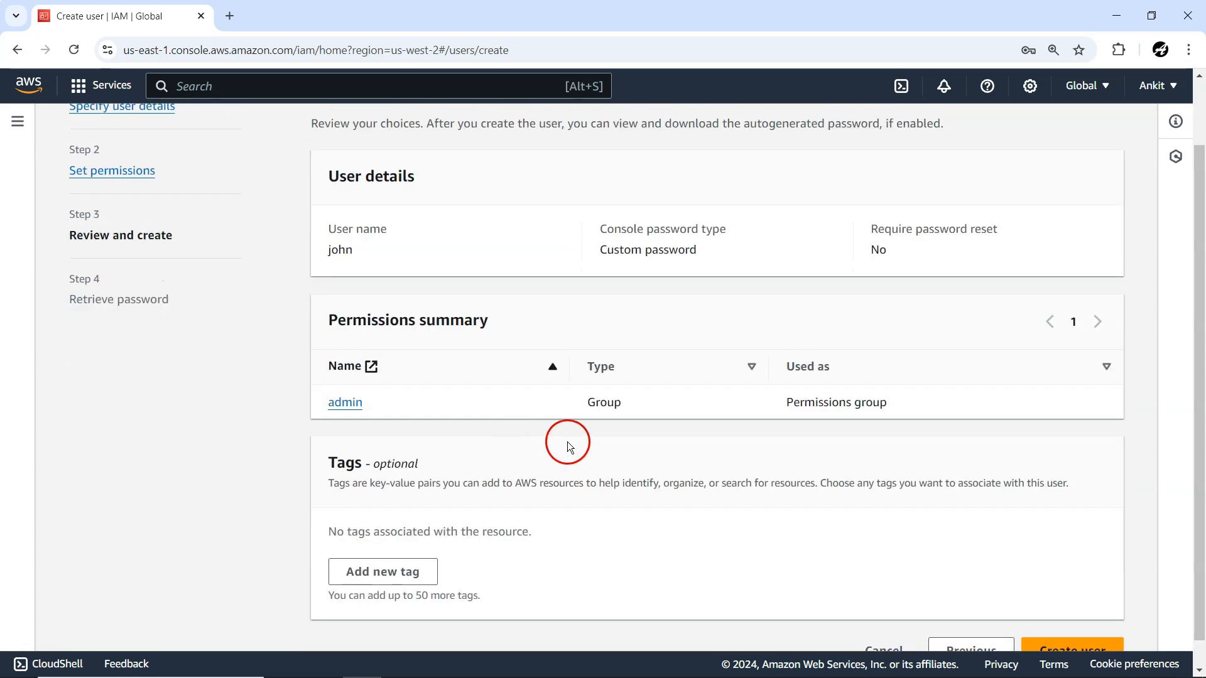
scroll(648, 454, "down", 1)
left_click(1072, 622)
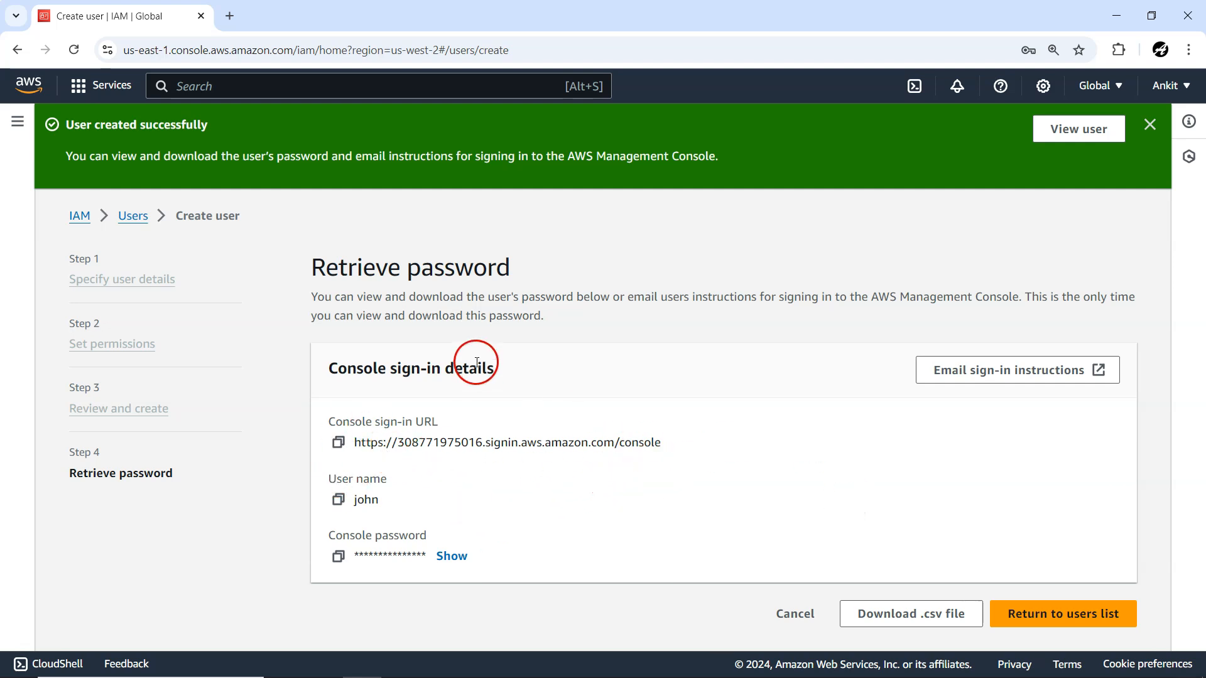
Step: Return to the users list without viewing or downloading the new user's console password
left_click(134, 217)
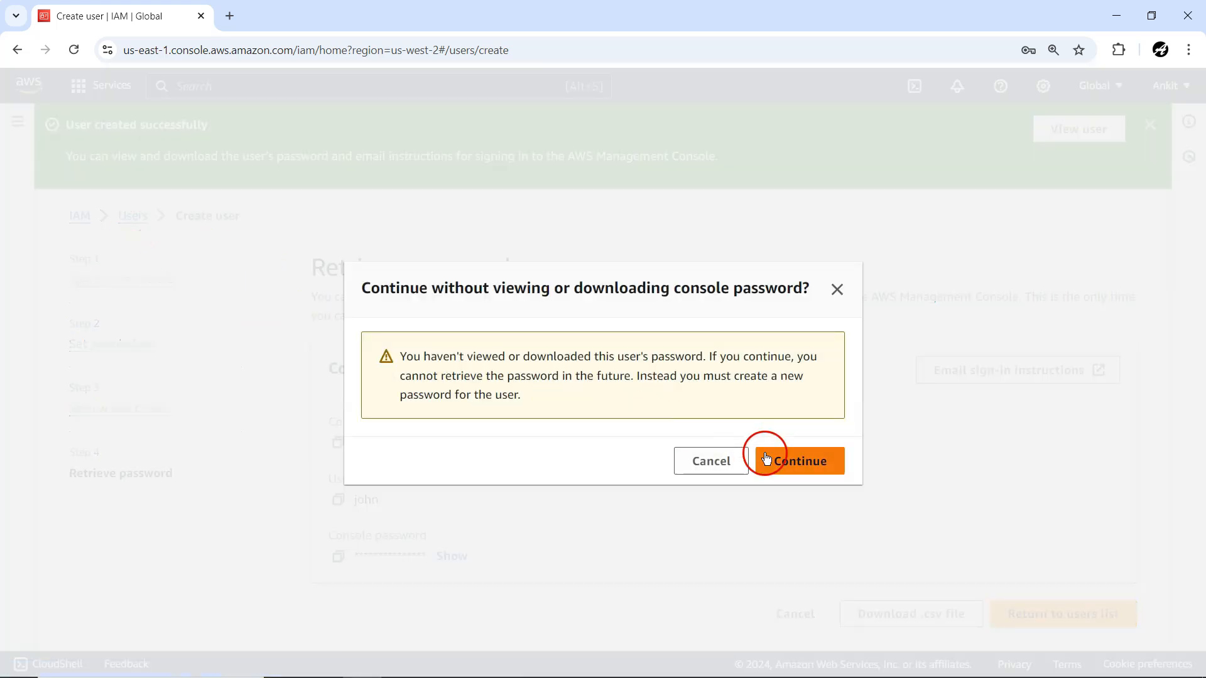
left_click(714, 463)
left_click(133, 217)
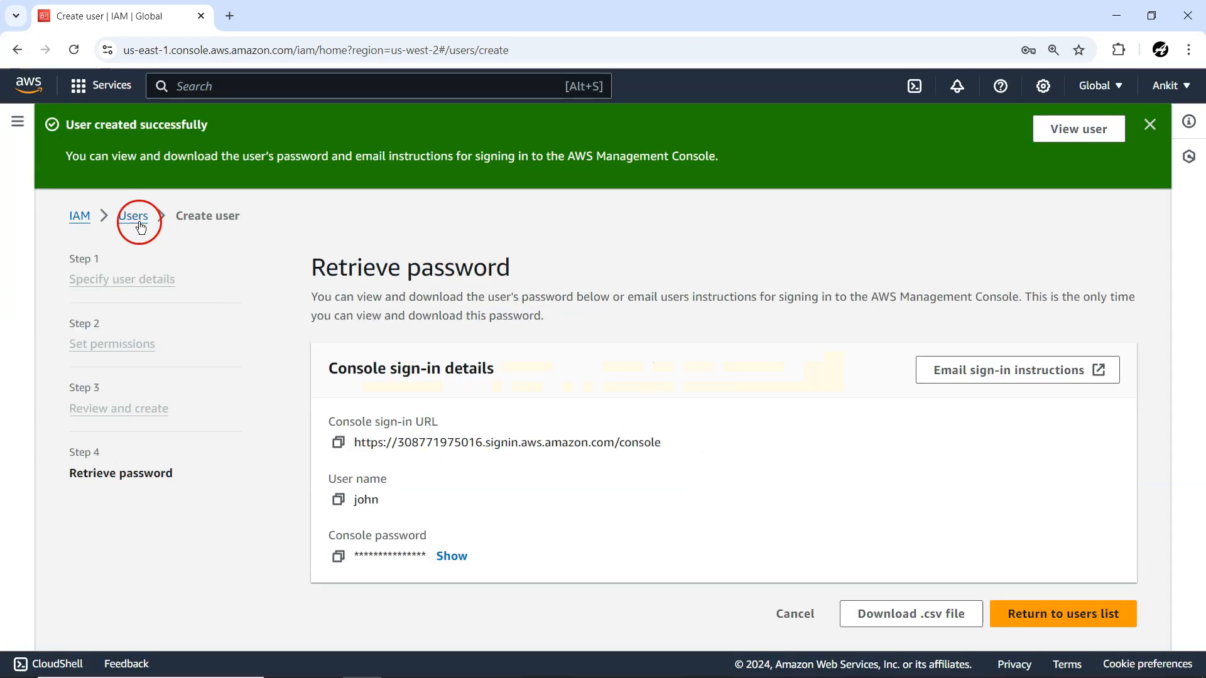
left_click(761, 456)
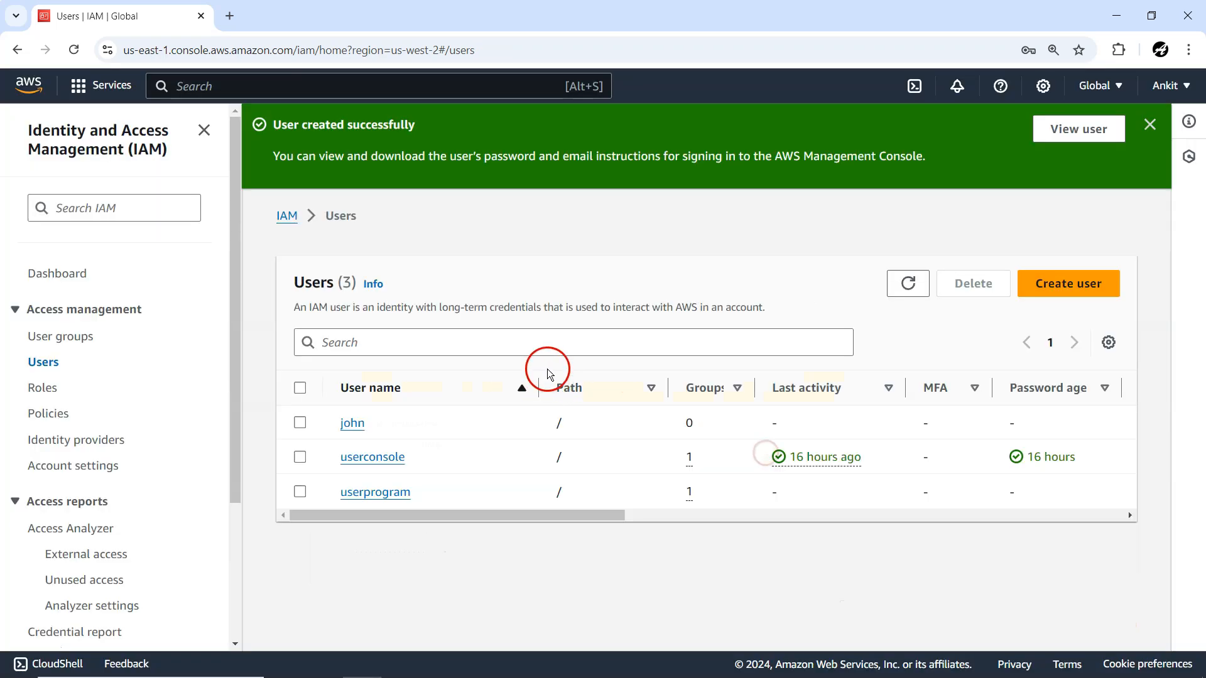
Step: Start creating another user, enter the user name, and provide AWS Management Console access as an IAM user
left_click(1076, 287)
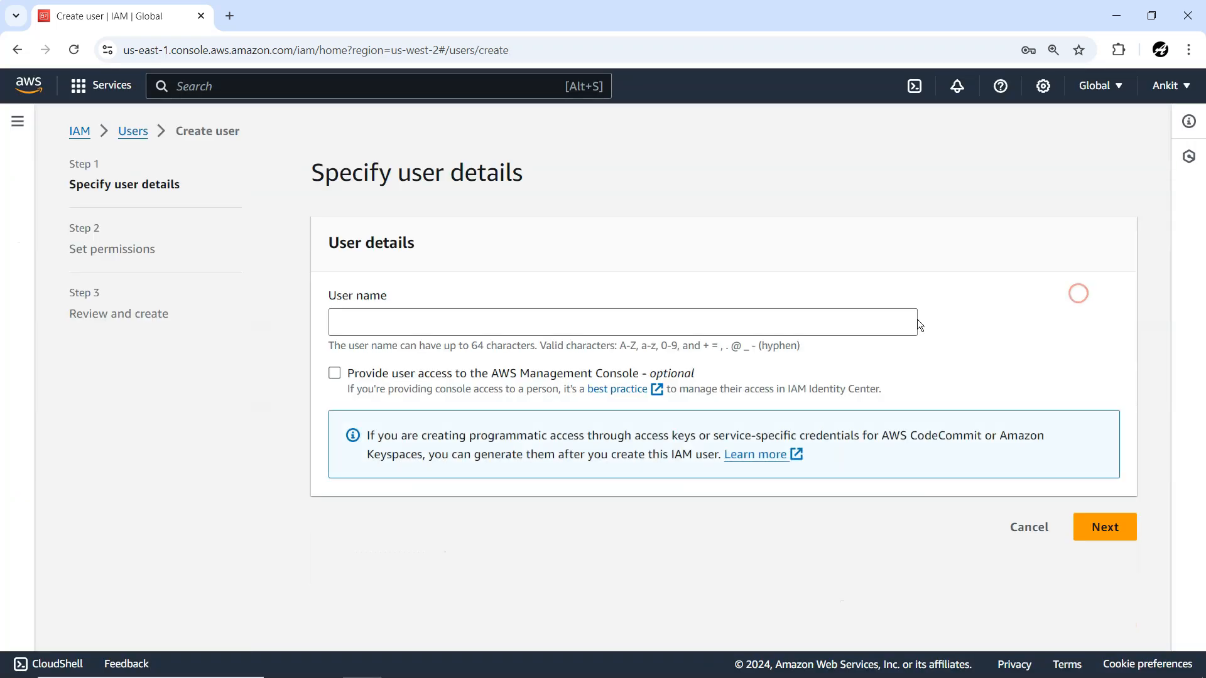
left_click(404, 325)
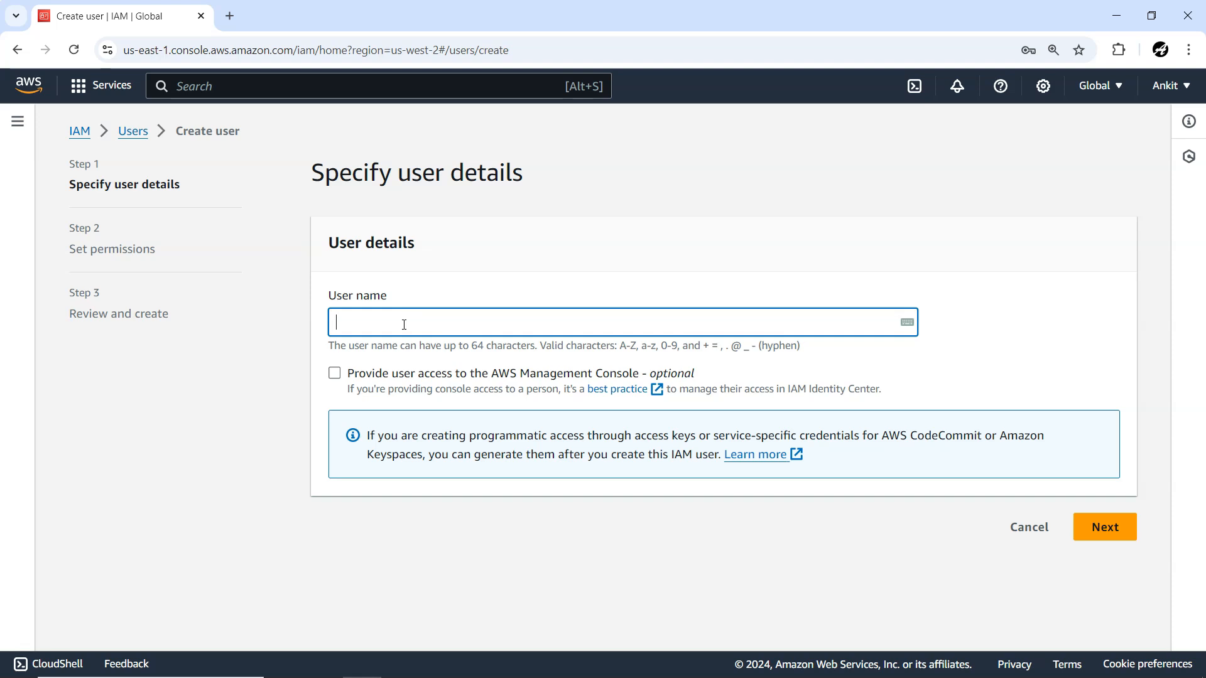
left_click(334, 373)
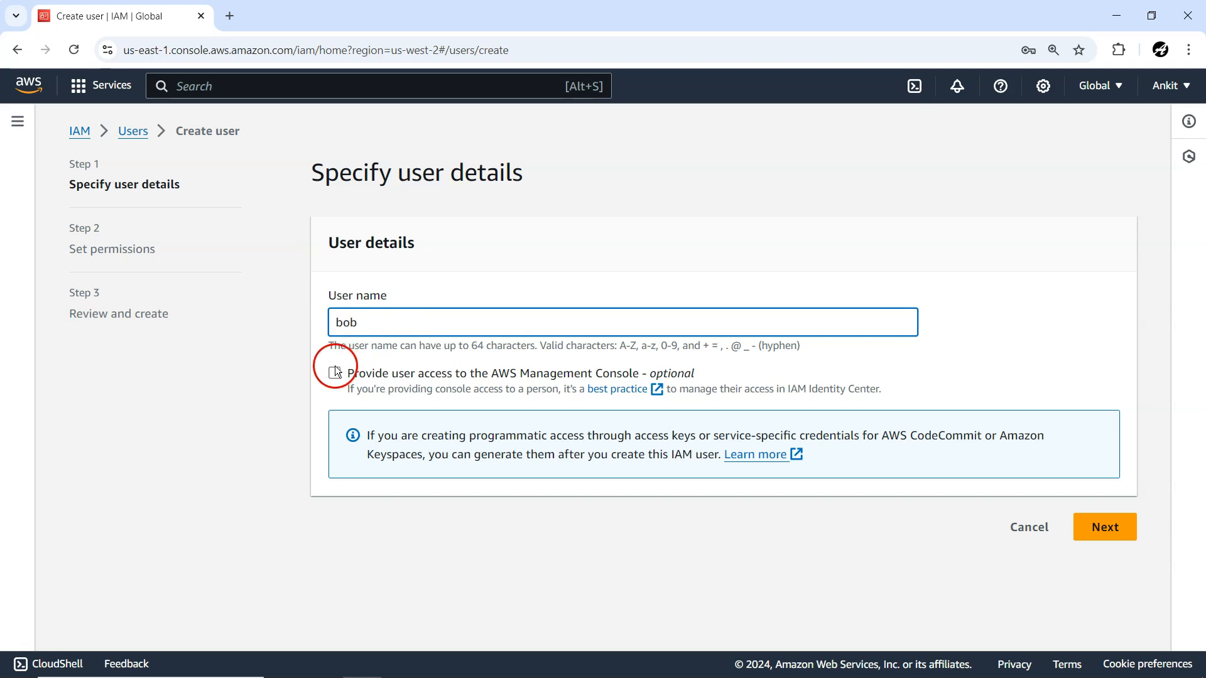
scroll(695, 433, "down", 2)
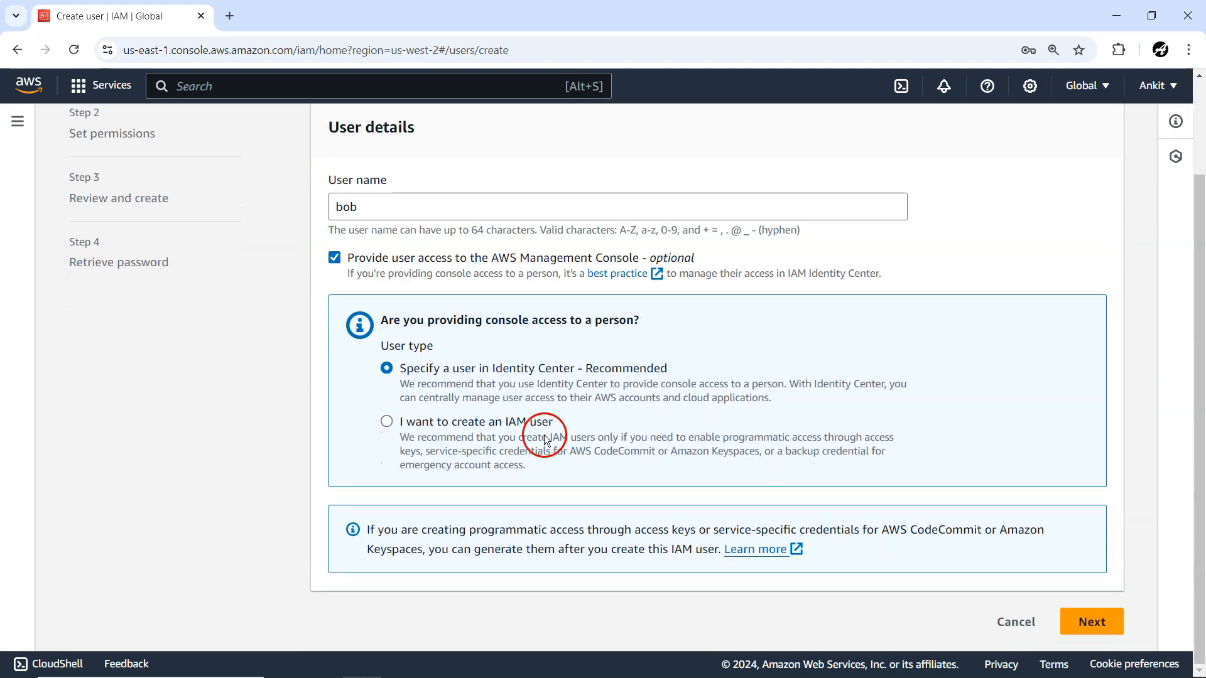
left_click(386, 421)
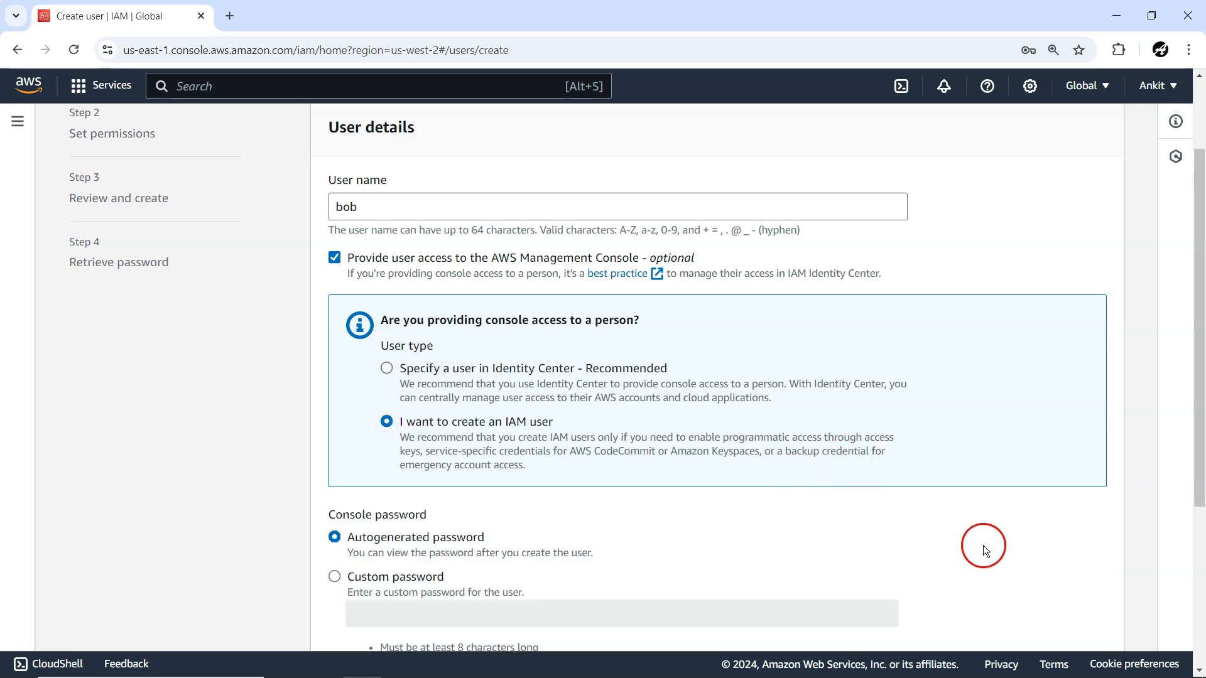
Step: Enter a custom console password, keep the requirement to create a new password at next sign-in, and continue to the permissions
scroll(983, 545, "down", 5)
left_click(334, 308)
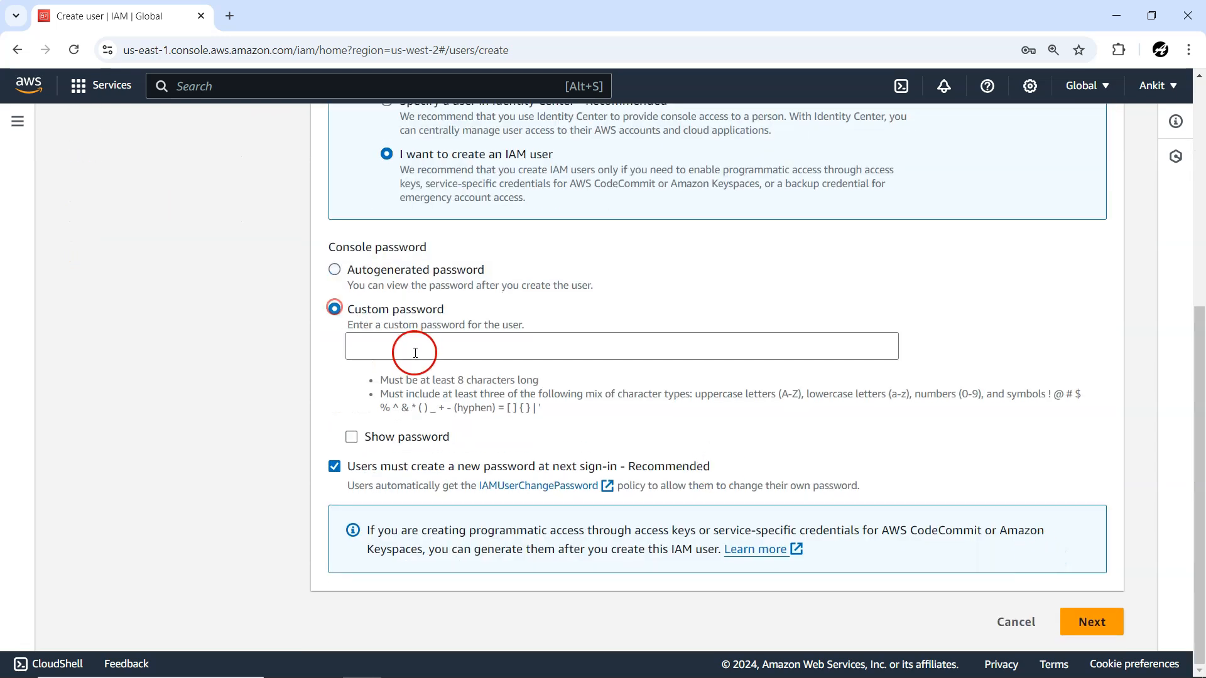
left_click(416, 354)
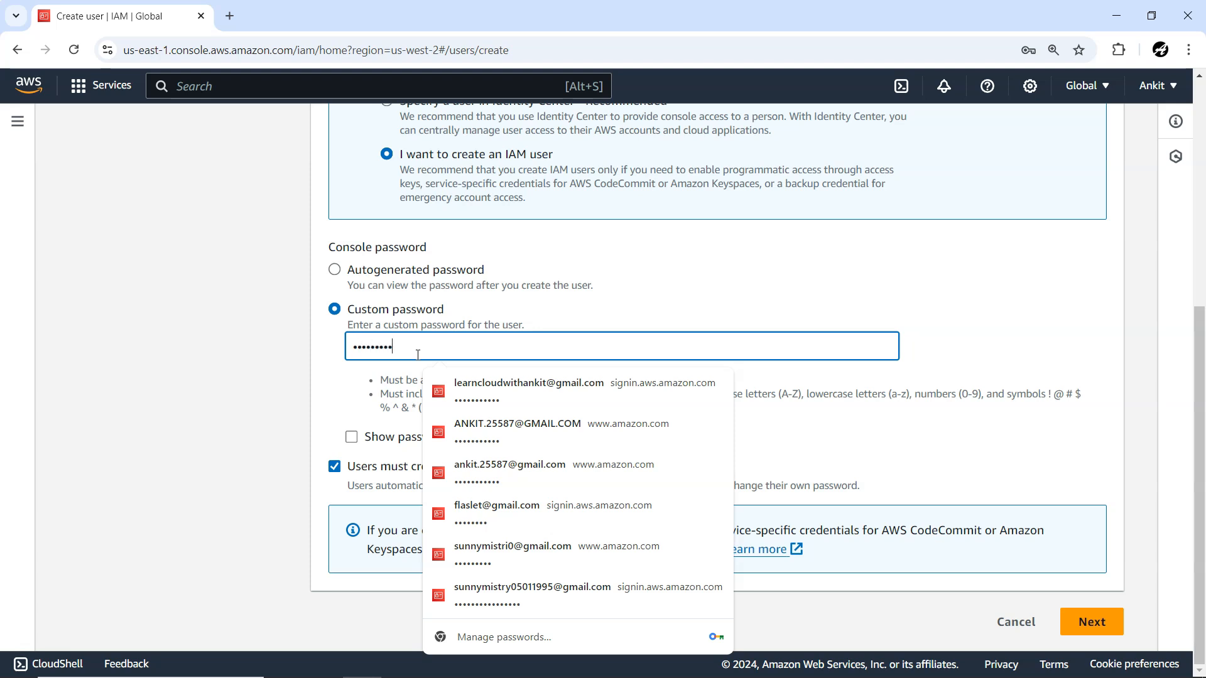
left_click(672, 279)
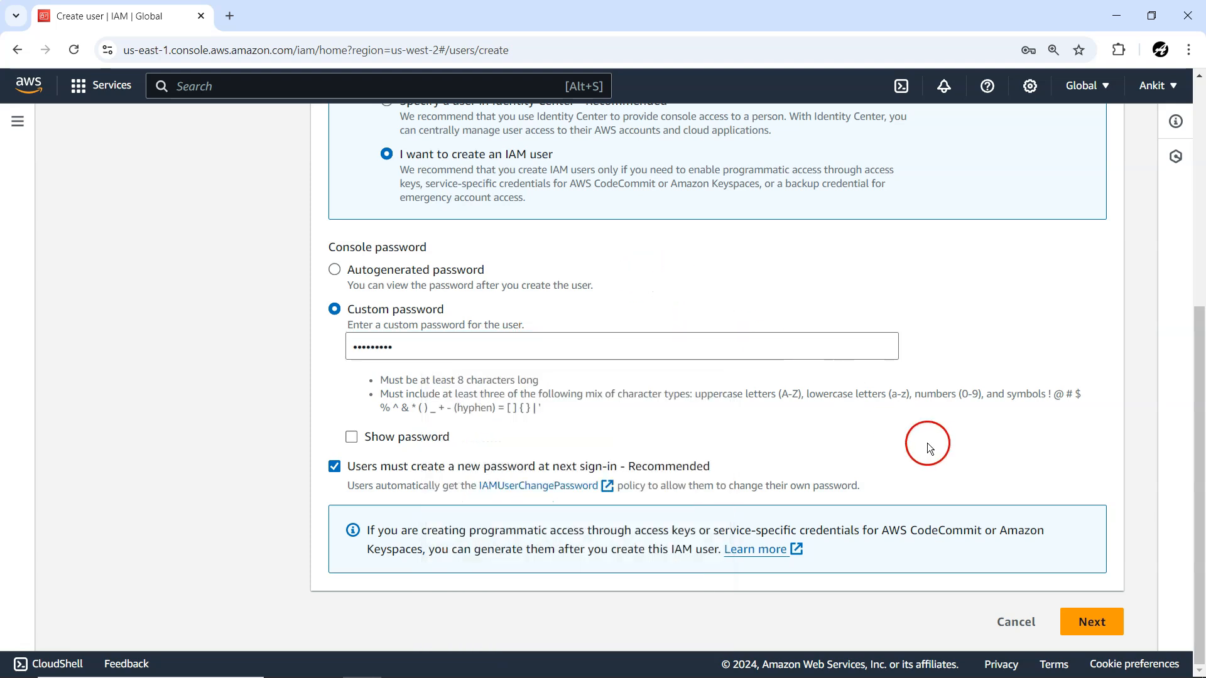
left_click(1093, 623)
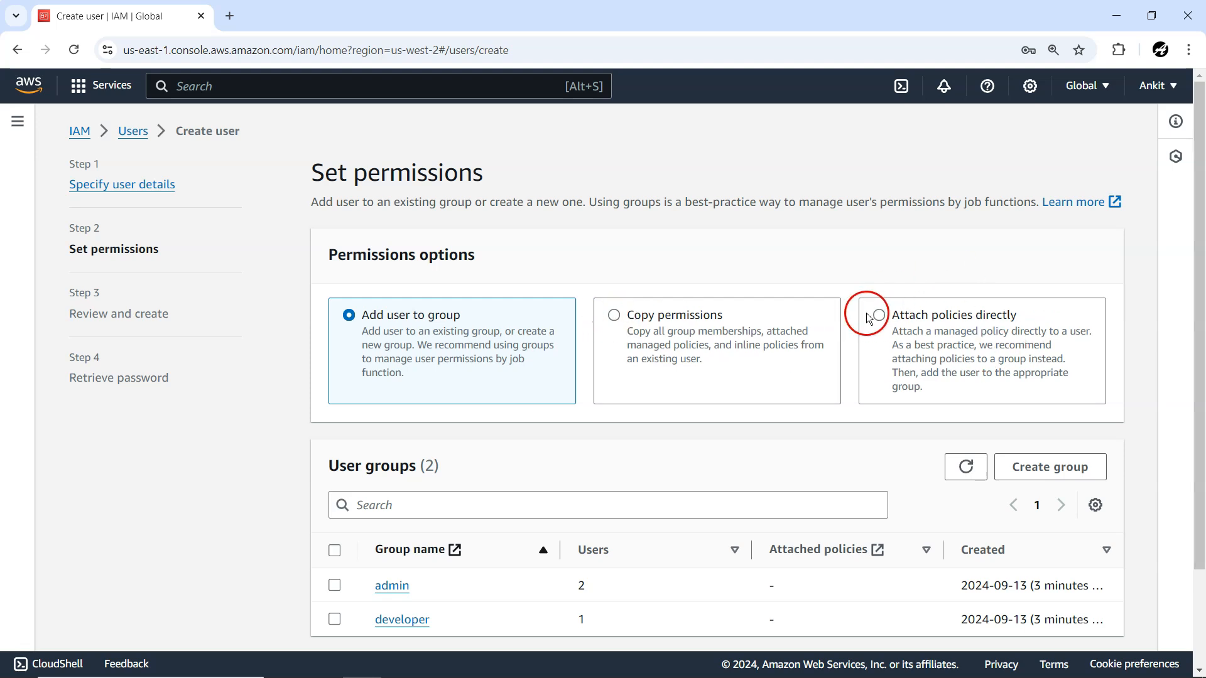
Step: Copy the permissions of the existing user userconsole to the new user and continue to the review
left_click(617, 321)
left_click(617, 321)
scroll(608, 398, "down", 3)
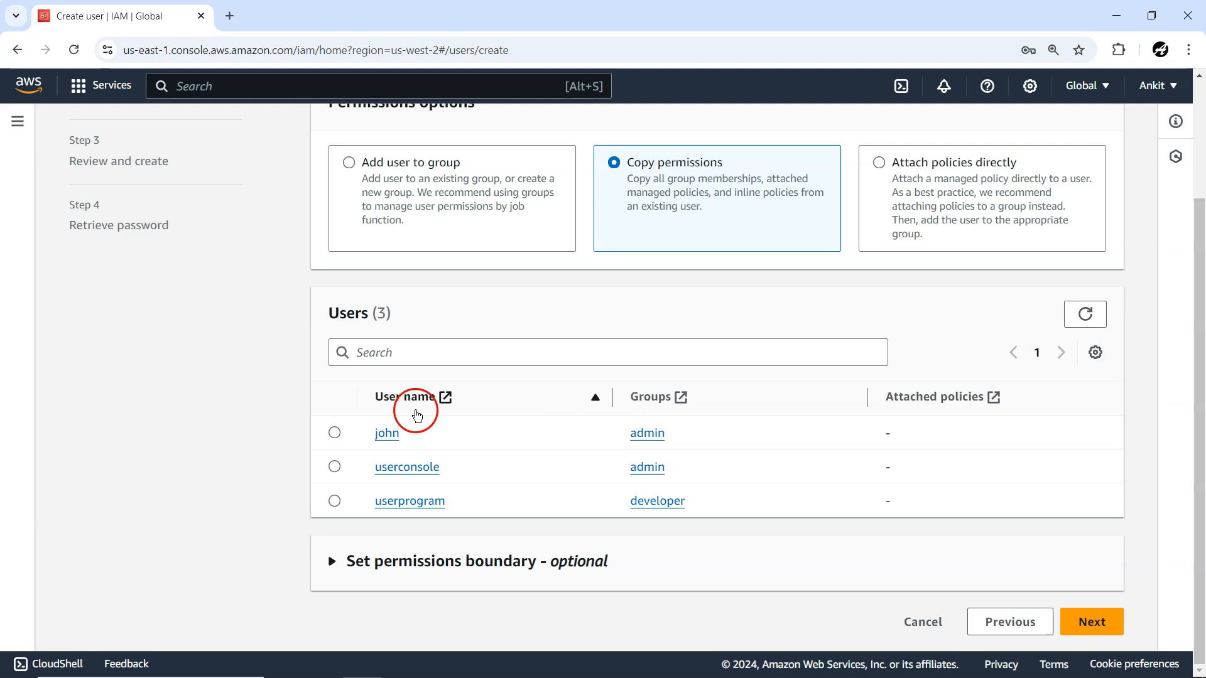
scroll(545, 342, "up", 2)
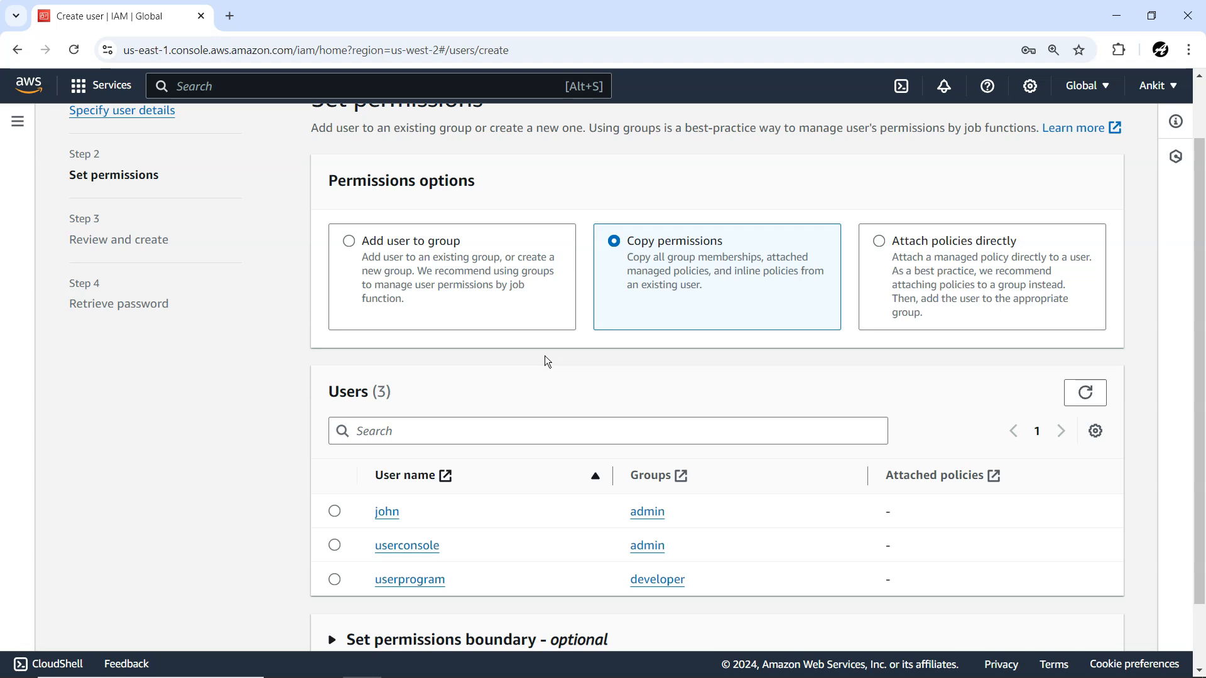
left_click(334, 545)
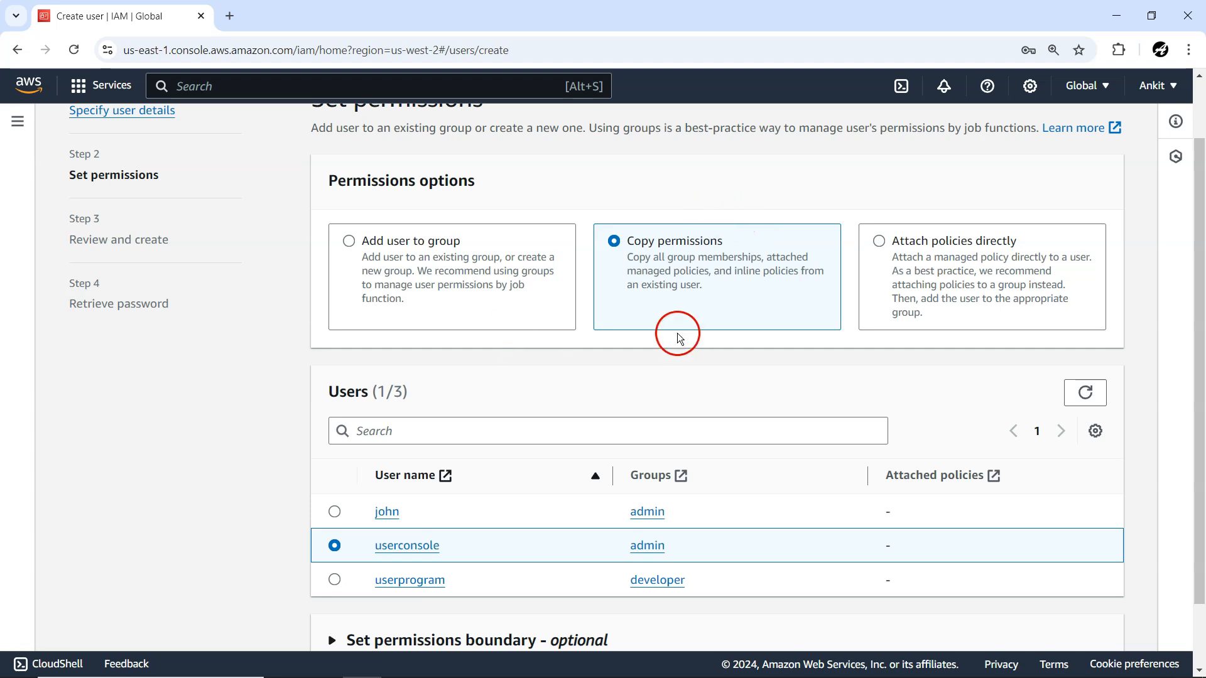
scroll(613, 404, "down", 2)
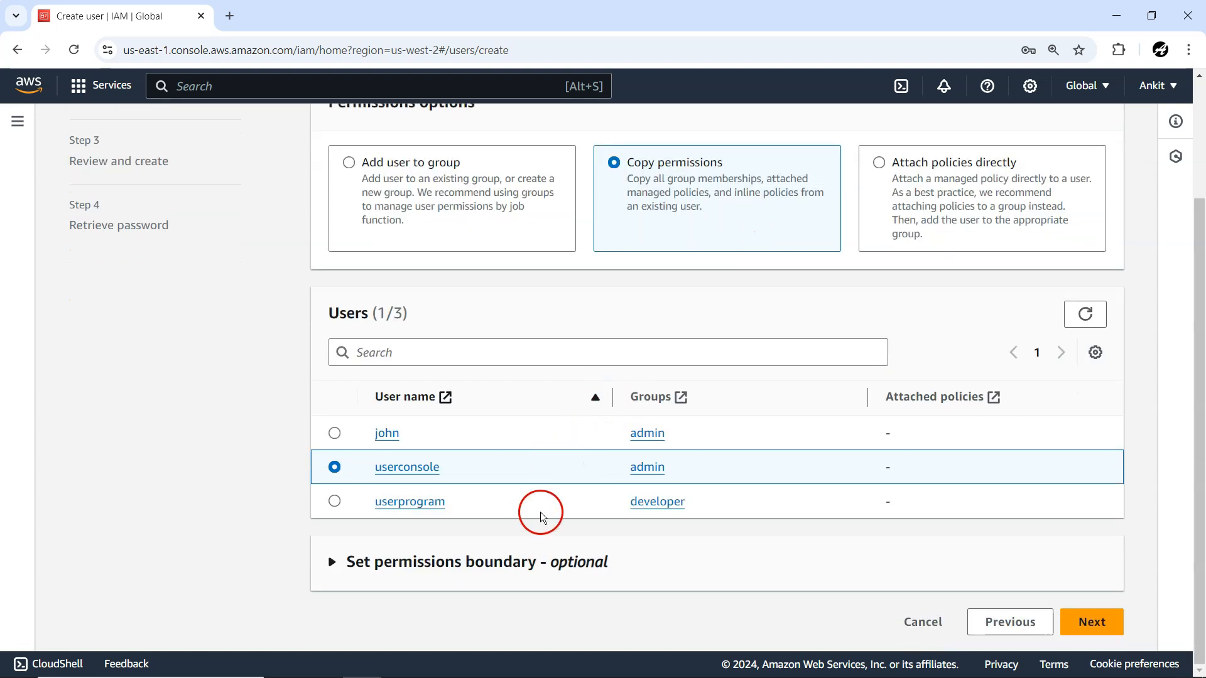
scroll(539, 510, "up", 3)
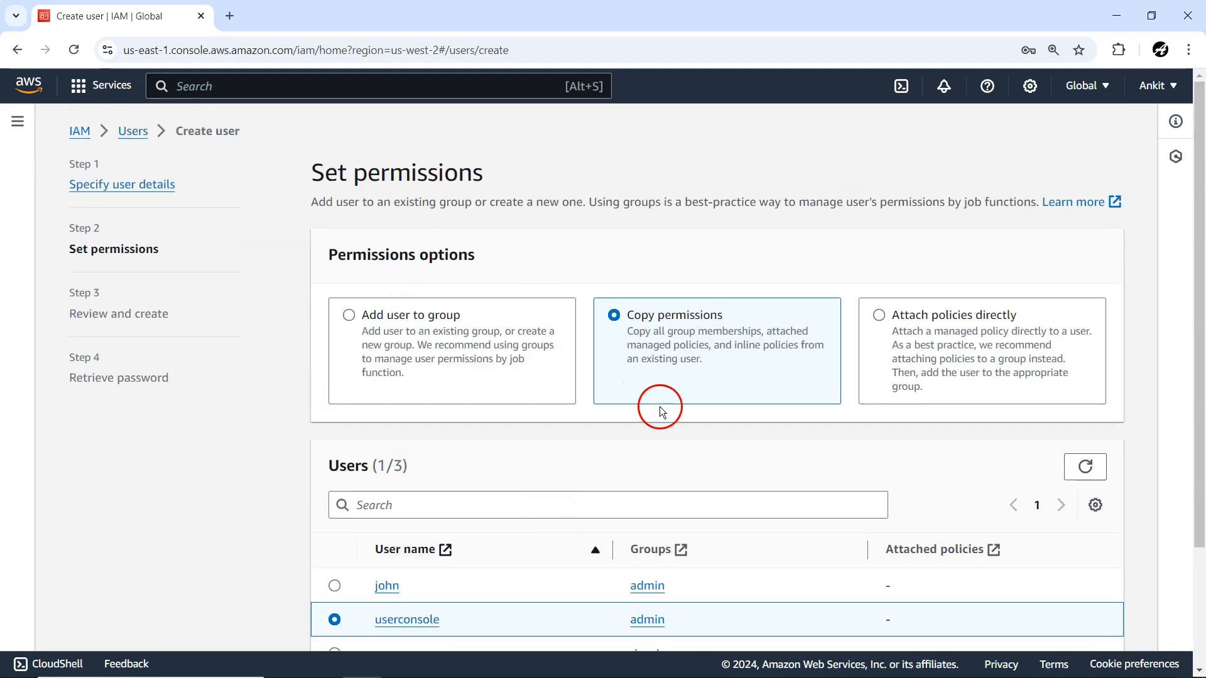
scroll(659, 406, "down", 3)
left_click(1086, 620)
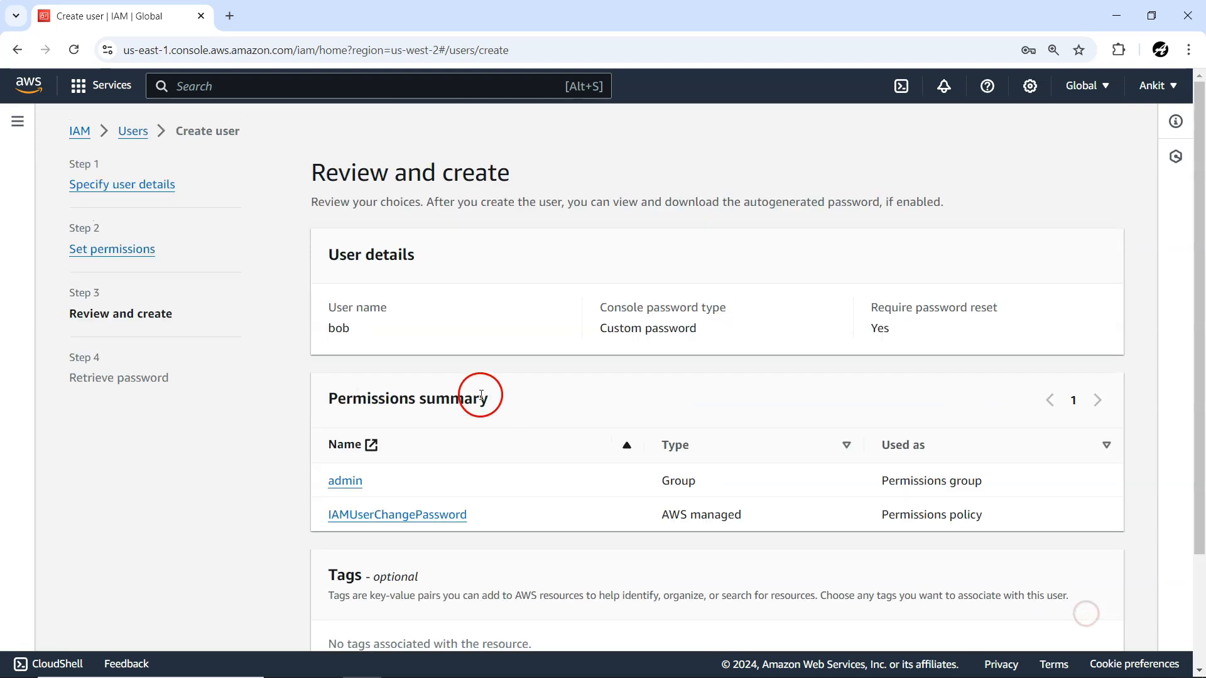
Step: Create the user with the copied permissions and return to the users list without viewing the console password
scroll(484, 394, "down", 3)
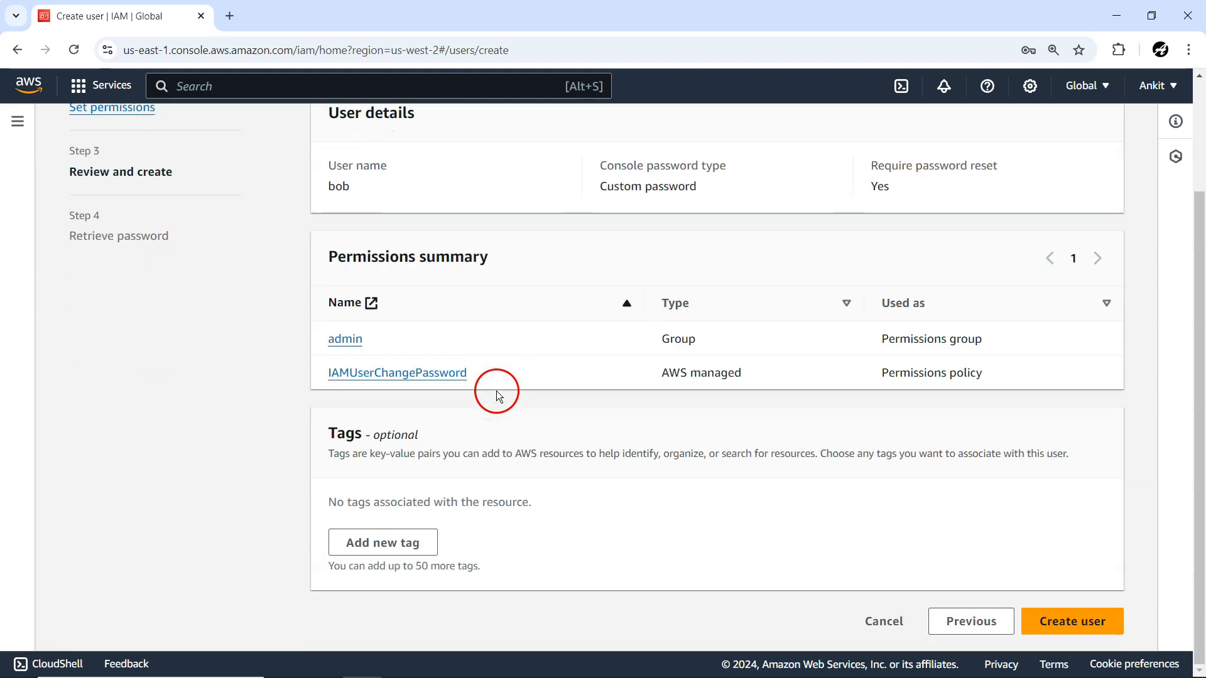
left_click(1053, 622)
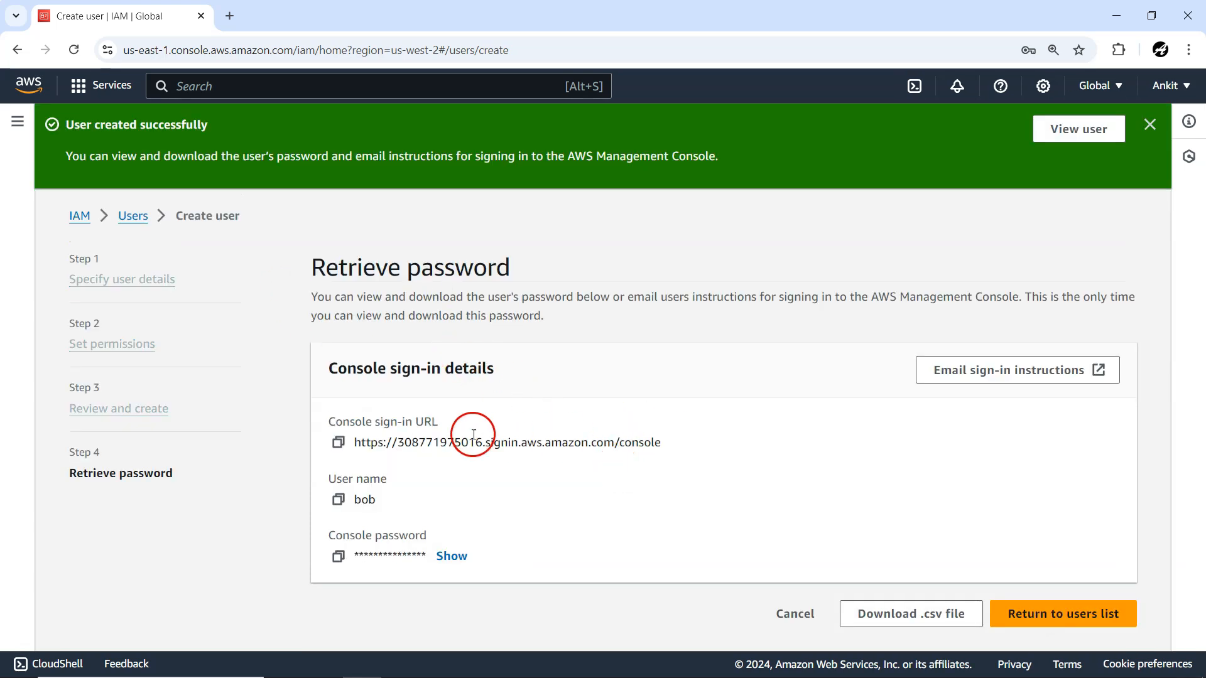
left_click(1030, 613)
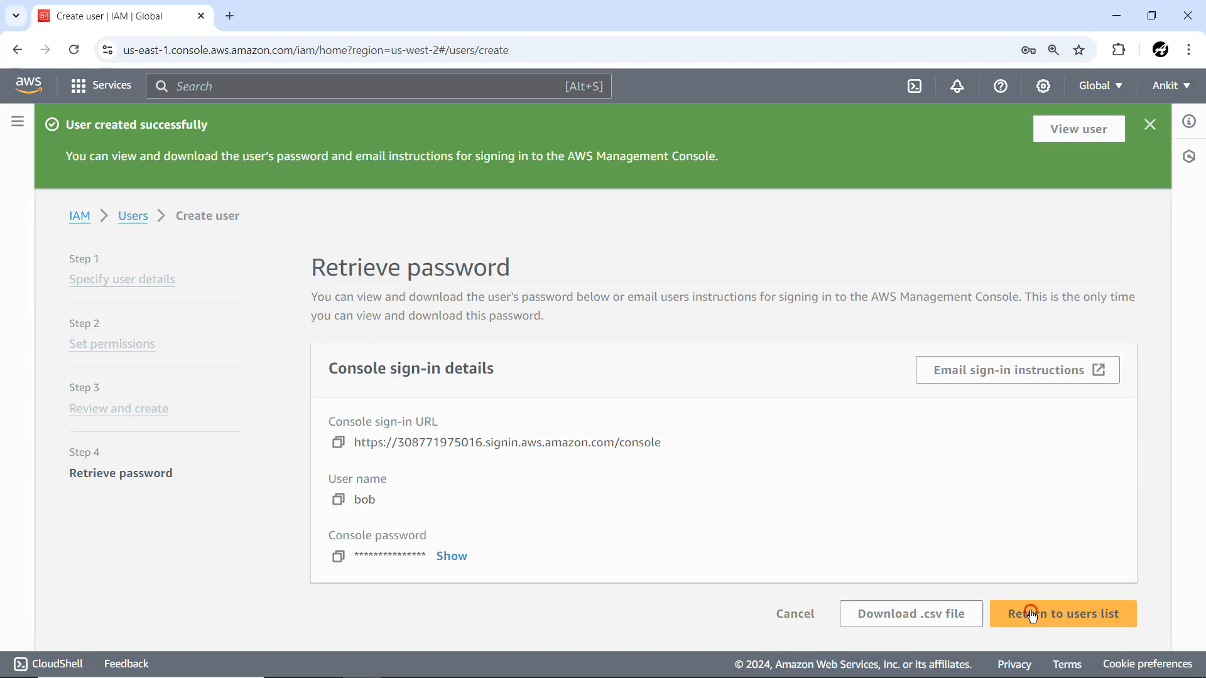
left_click(791, 468)
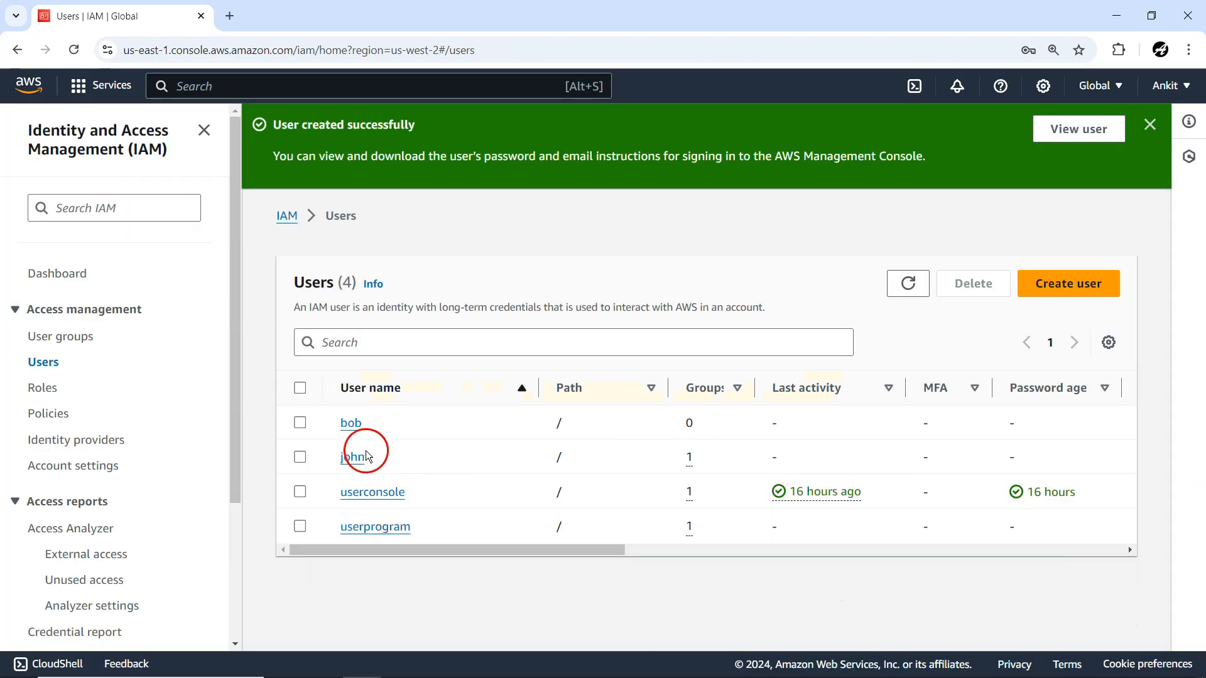
Step: Open the newly created user's details and examine the attached permissions policies
left_click(346, 420)
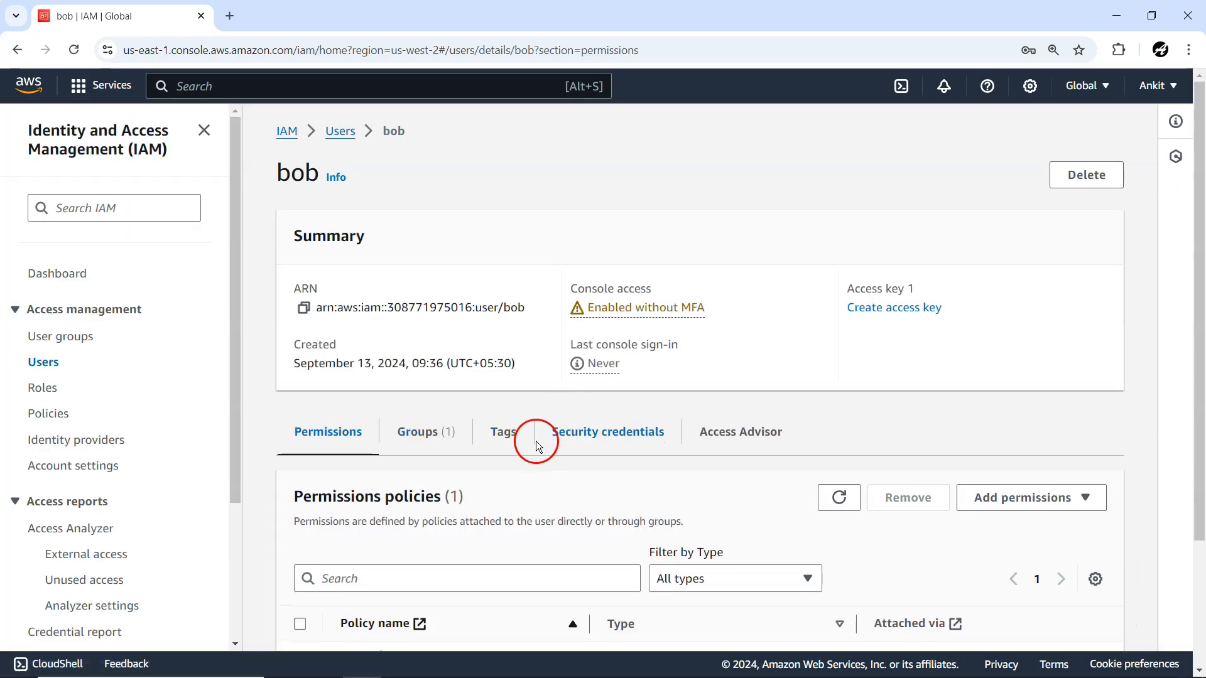
scroll(525, 487, "down", 4)
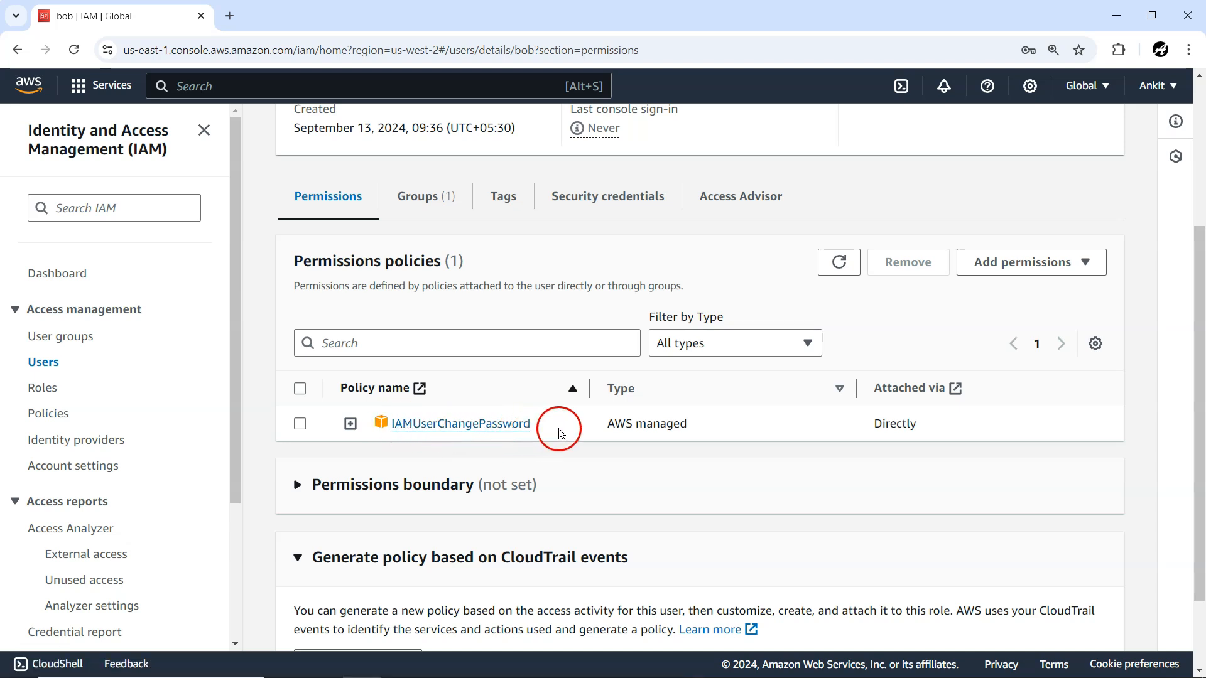
scroll(557, 428, "up", 4)
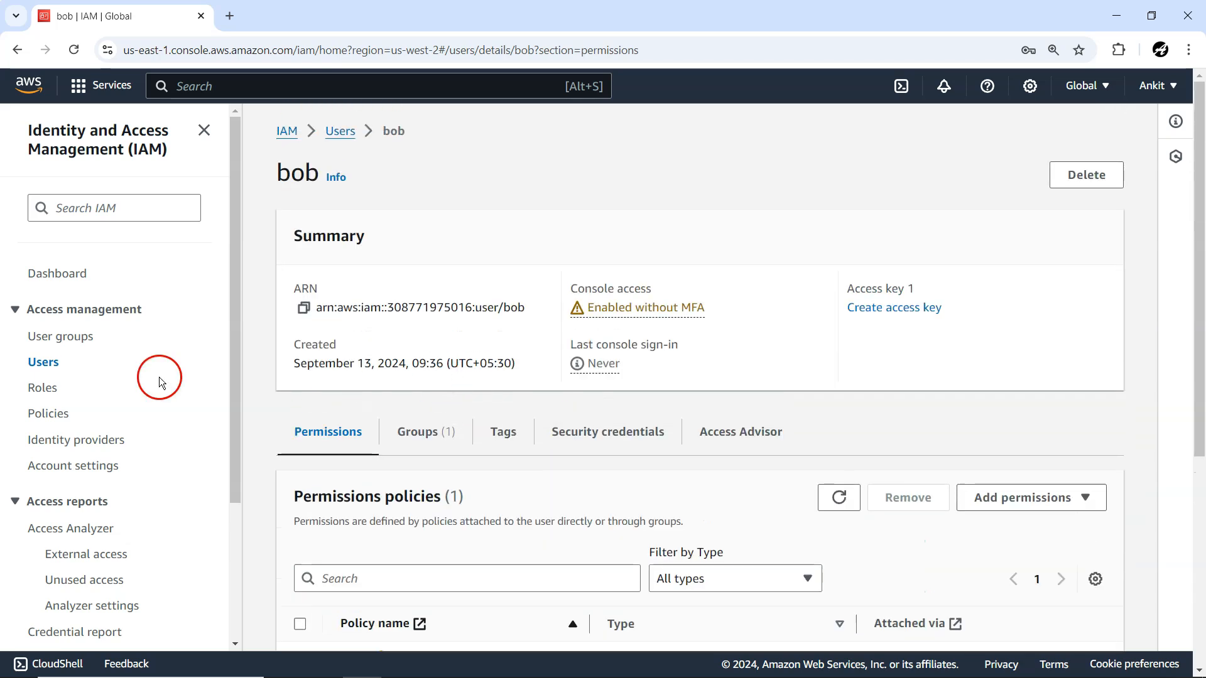
Step: Examine the permissions policies of the user created through group membership, and the list of users in the developer group
left_click(43, 363)
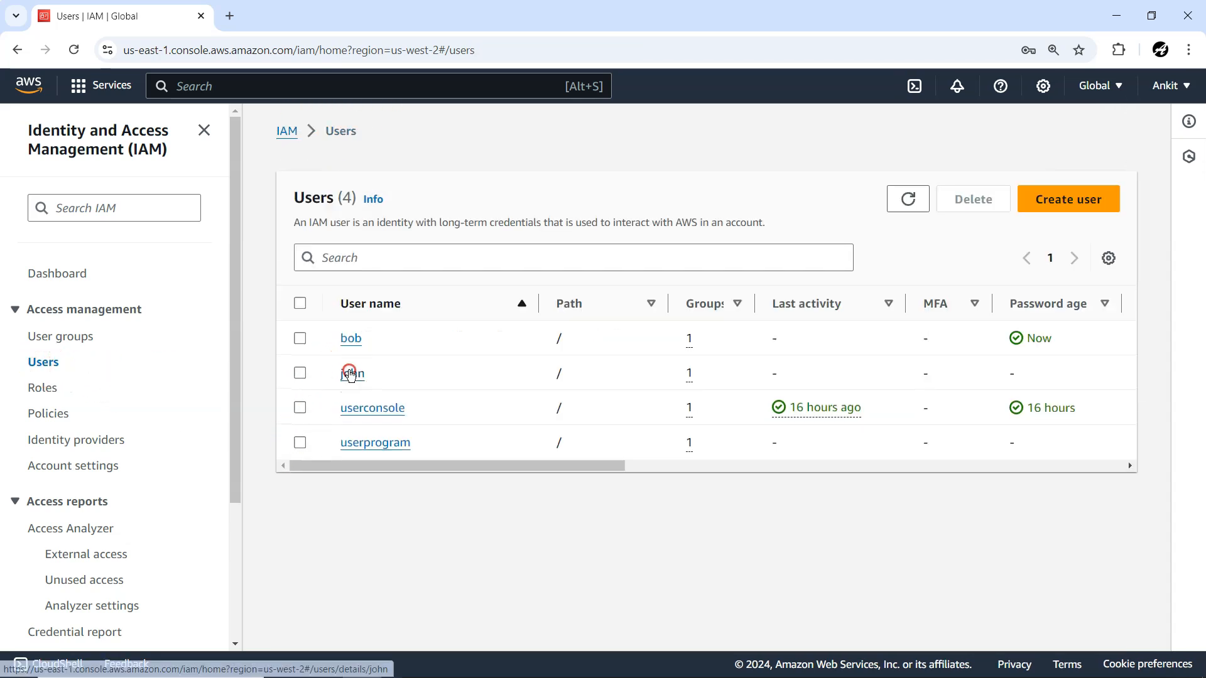
left_click(350, 375)
scroll(587, 433, "down", 5)
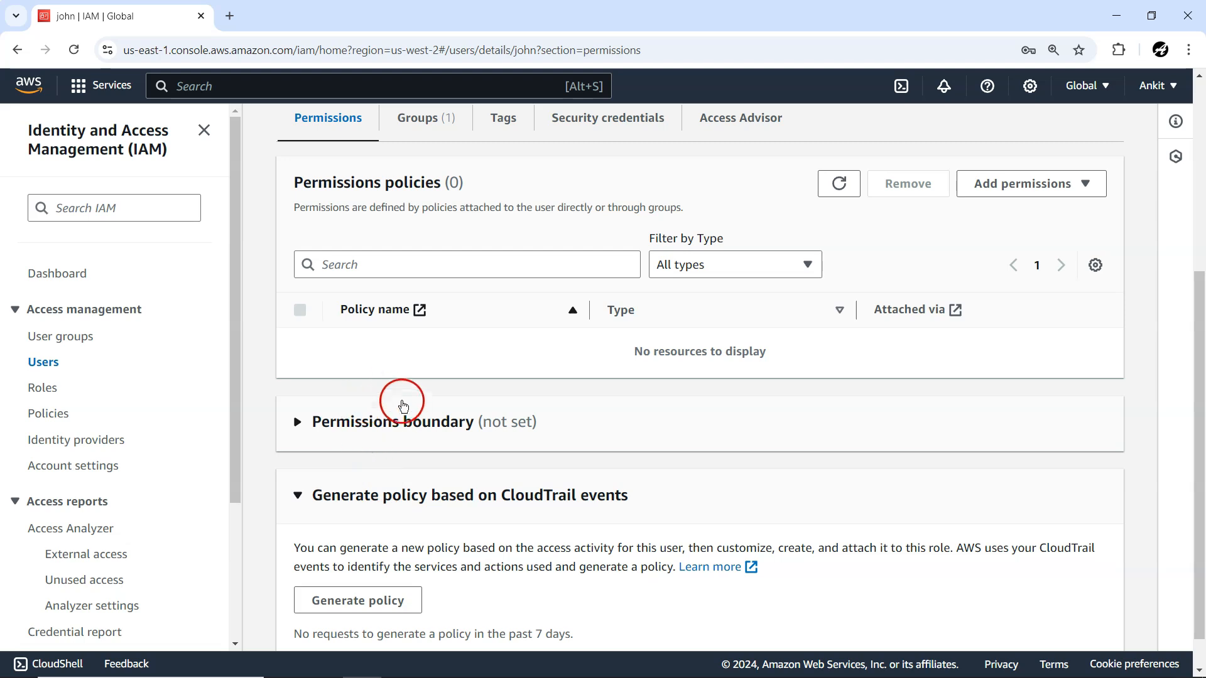
scroll(405, 407, "up", 3)
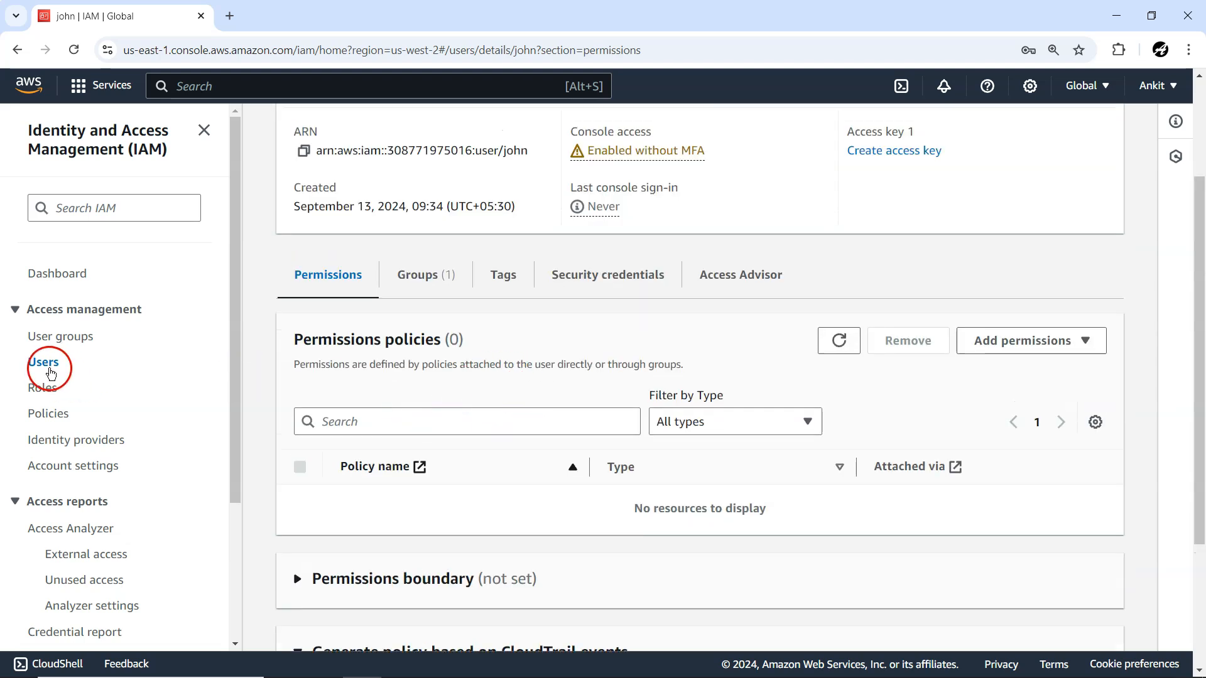
left_click(56, 347)
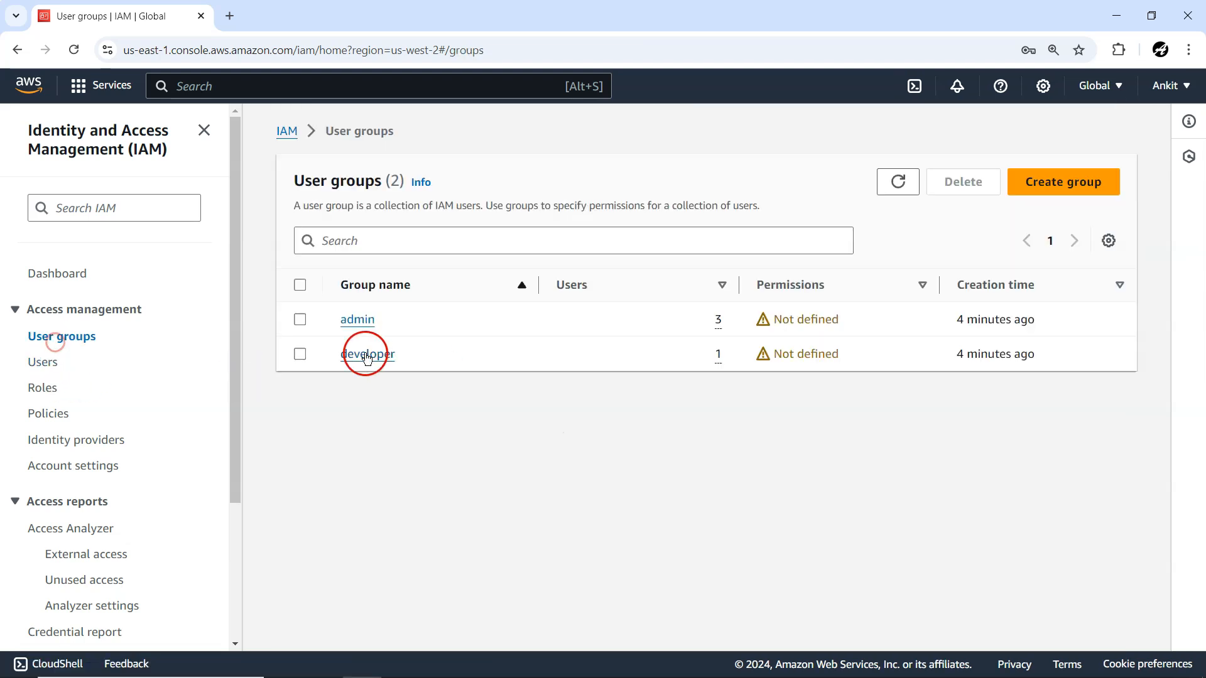
left_click(376, 353)
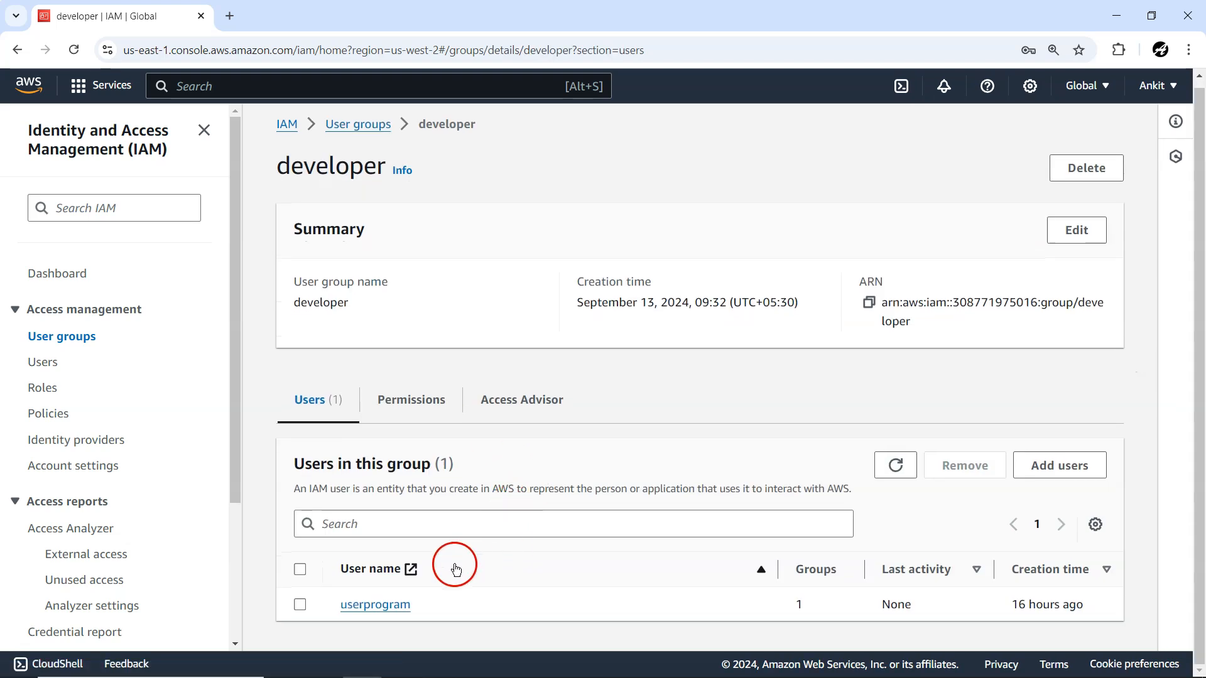
Step: Add the user created with copied permissions to the developer group through that user's group membership settings
left_click(45, 363)
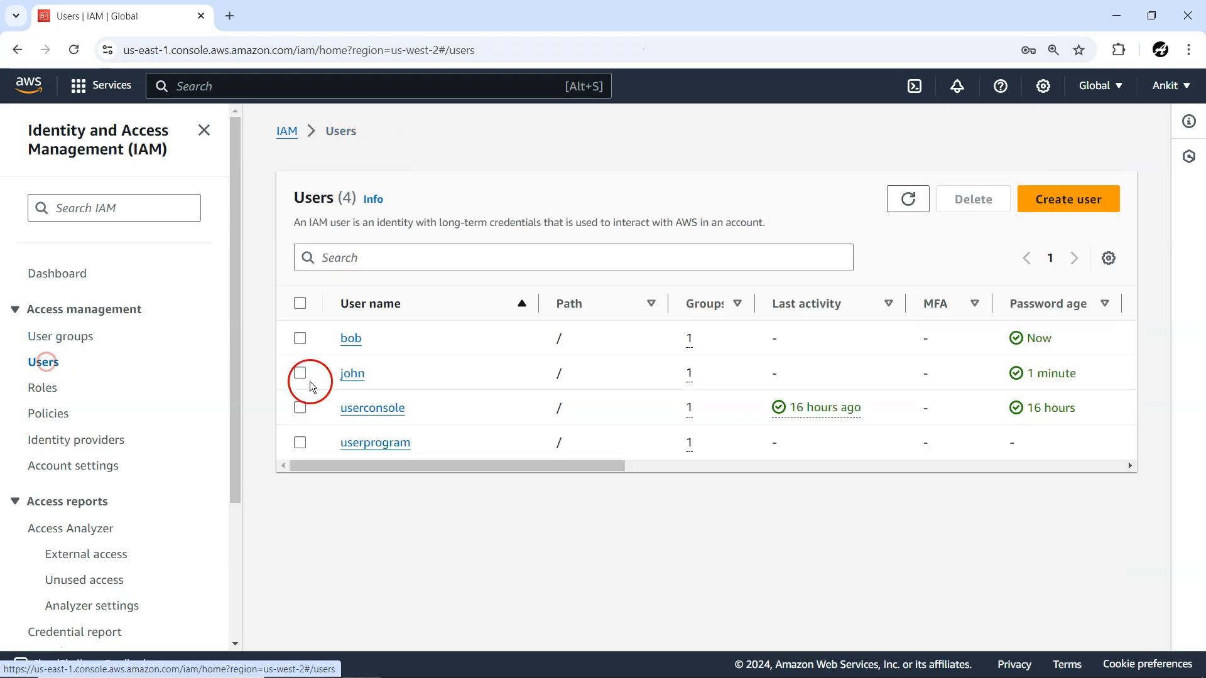
left_click(352, 339)
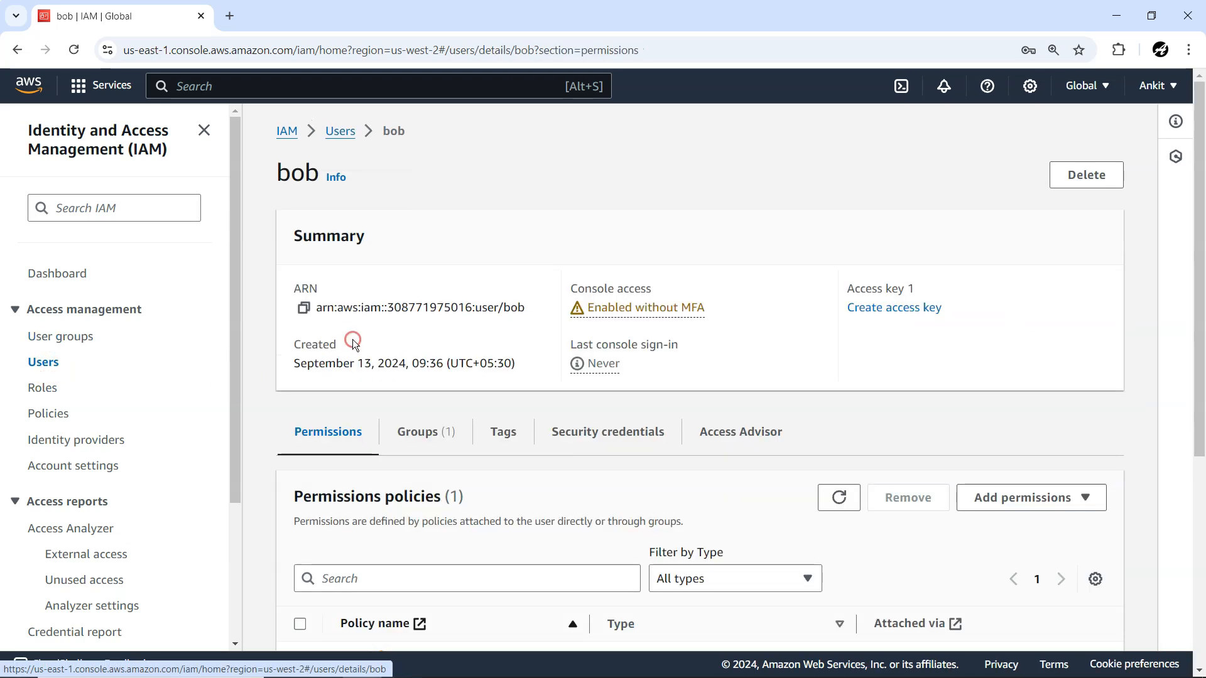
left_click(425, 431)
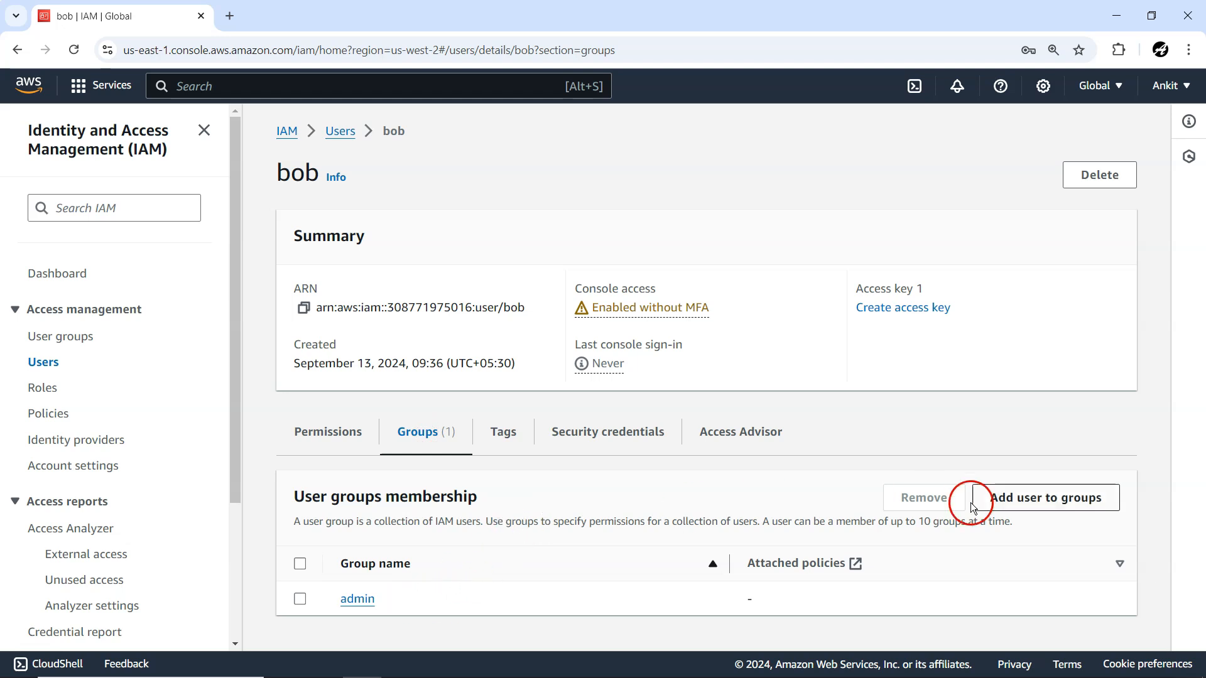
left_click(1053, 496)
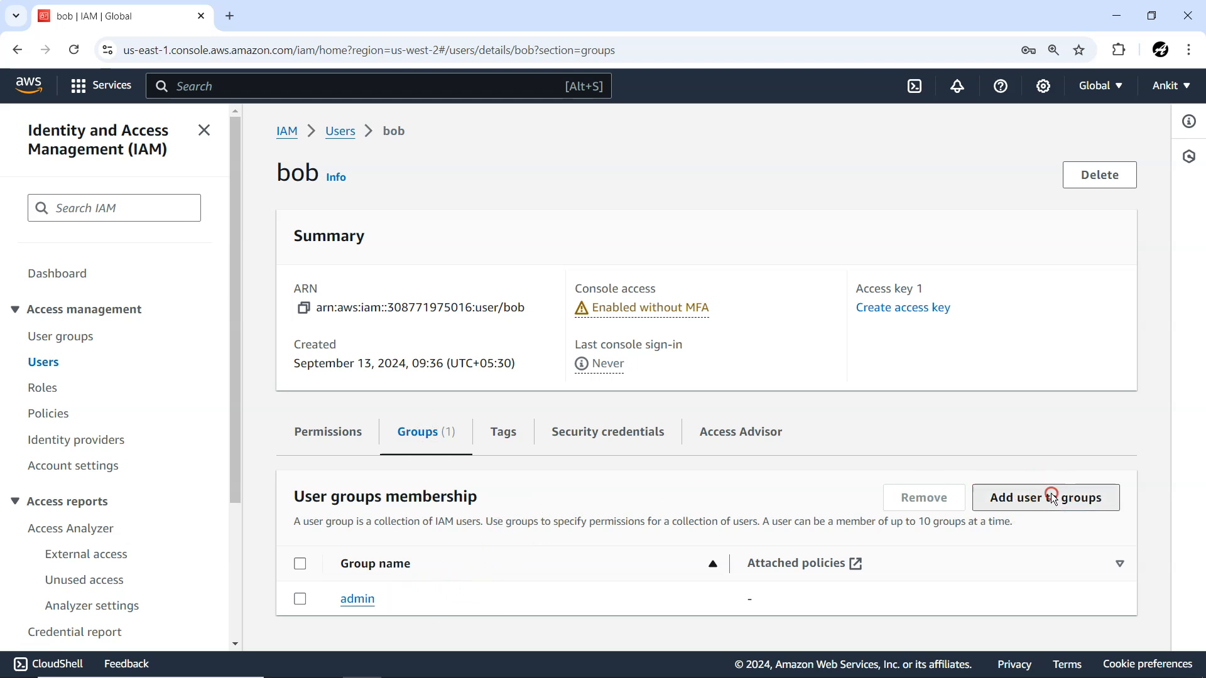
left_click(92, 374)
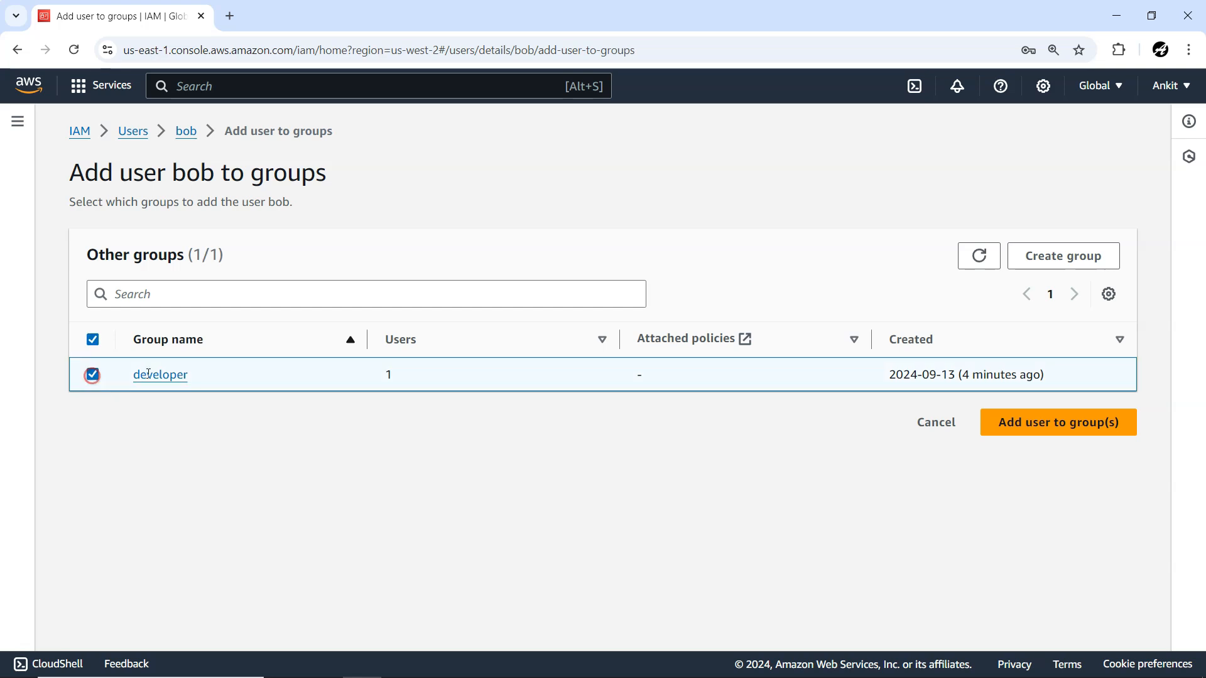
left_click(1087, 431)
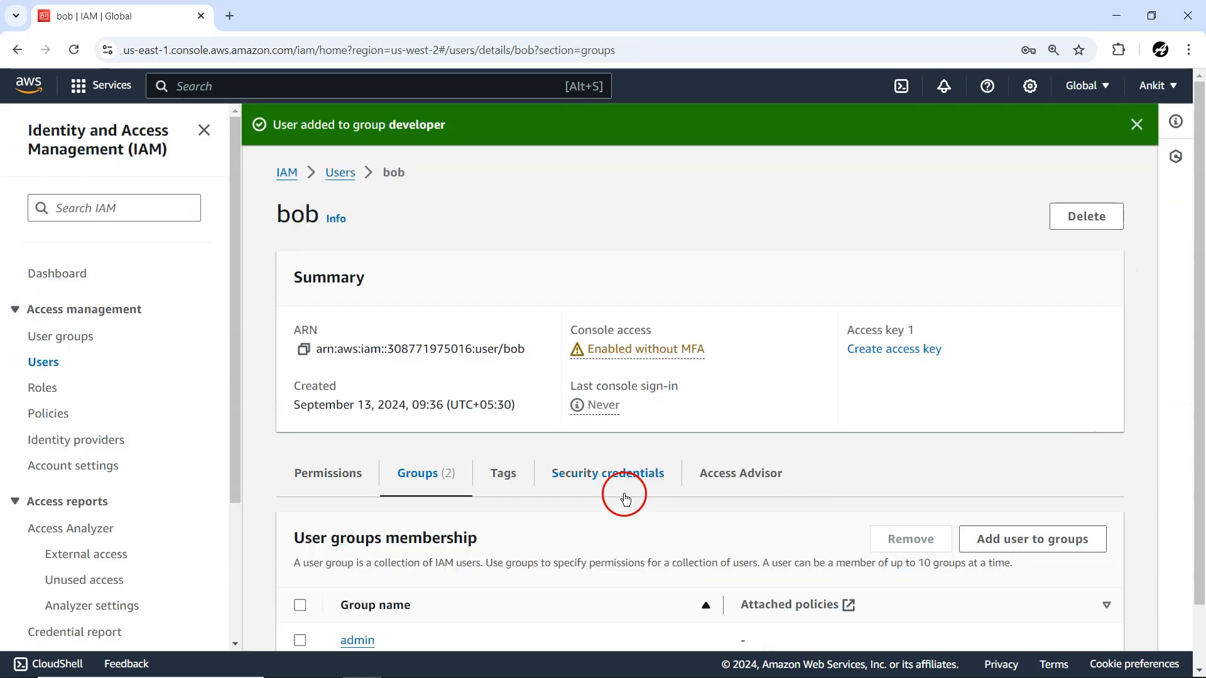
Step: Start creating a new user group and name it tester
left_click(62, 337)
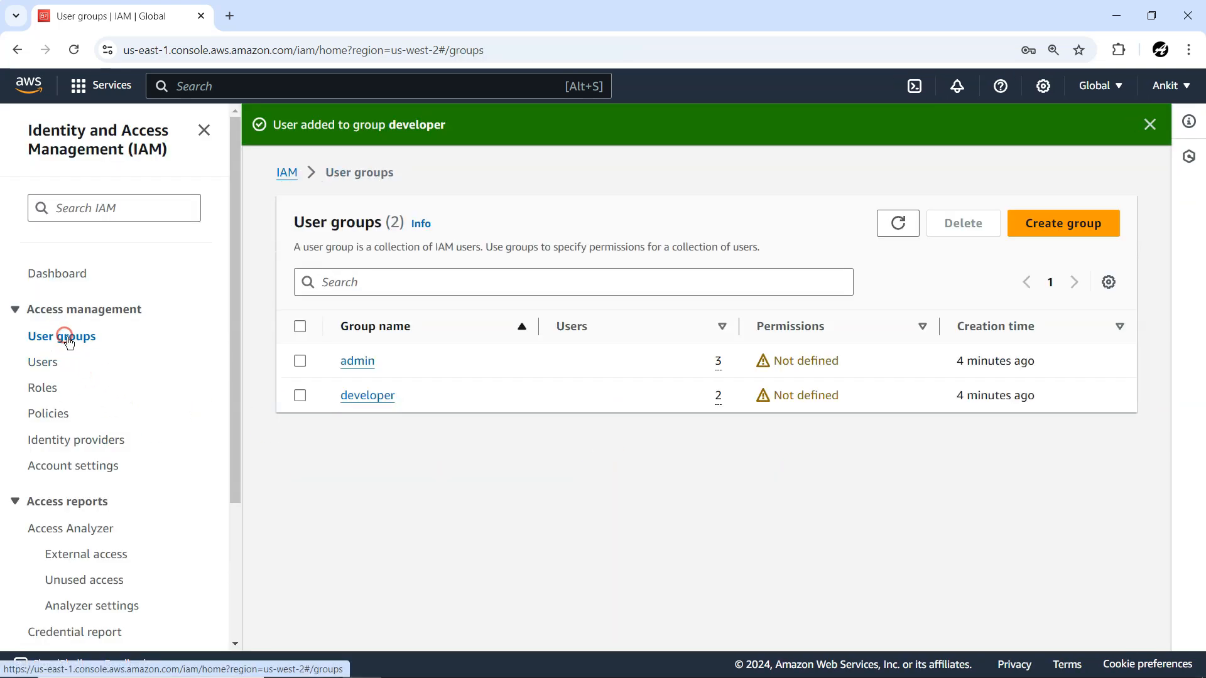
left_click(1052, 227)
left_click(468, 332)
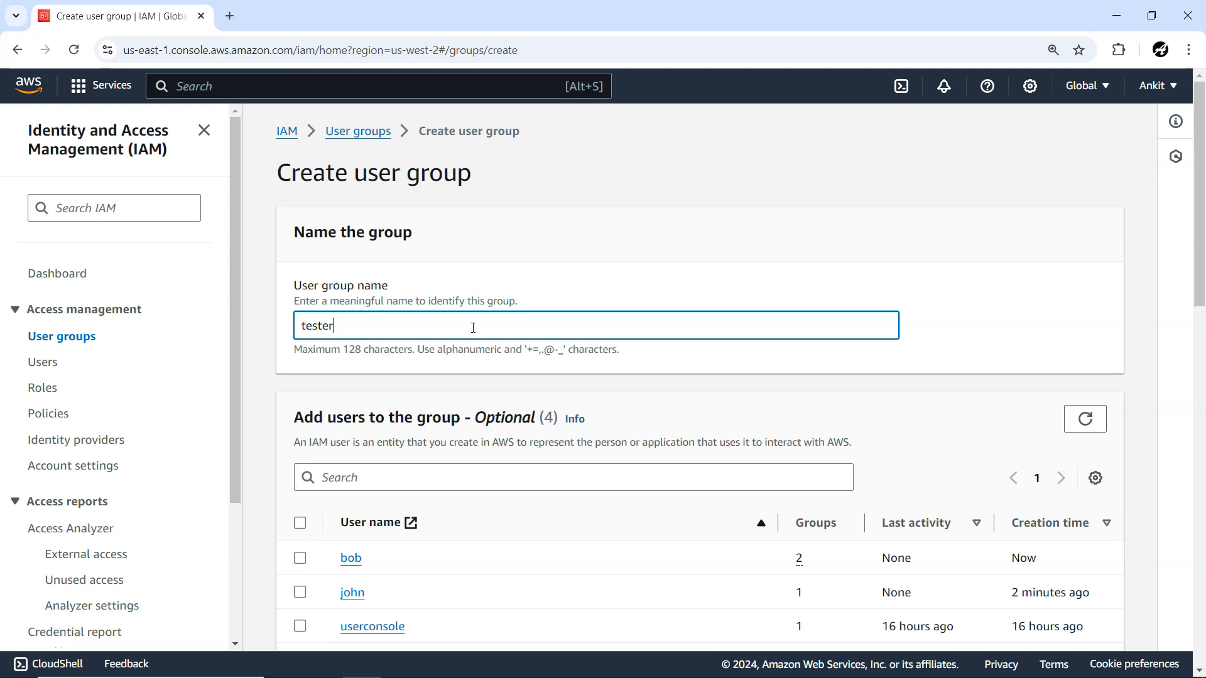
Step: Add the two most recently created users to the tester group and create it without attaching any permissions policies
scroll(541, 380, "down", 6)
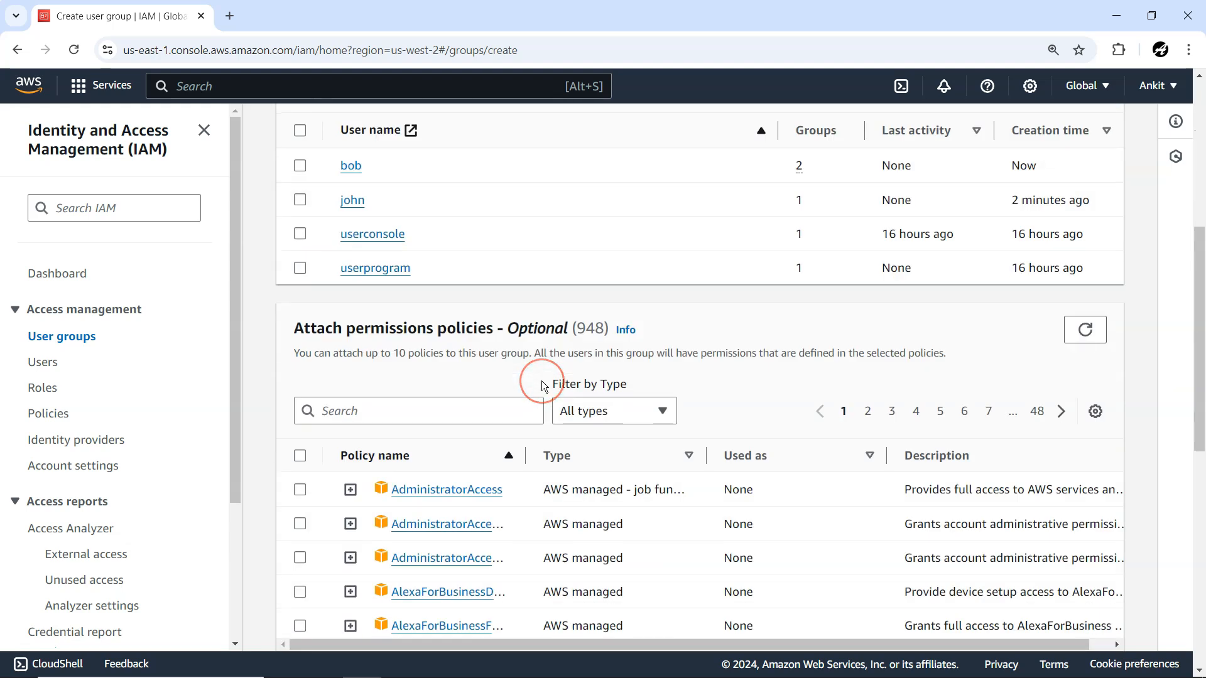
scroll(541, 380, "up", 2)
left_click(302, 358)
left_click(301, 323)
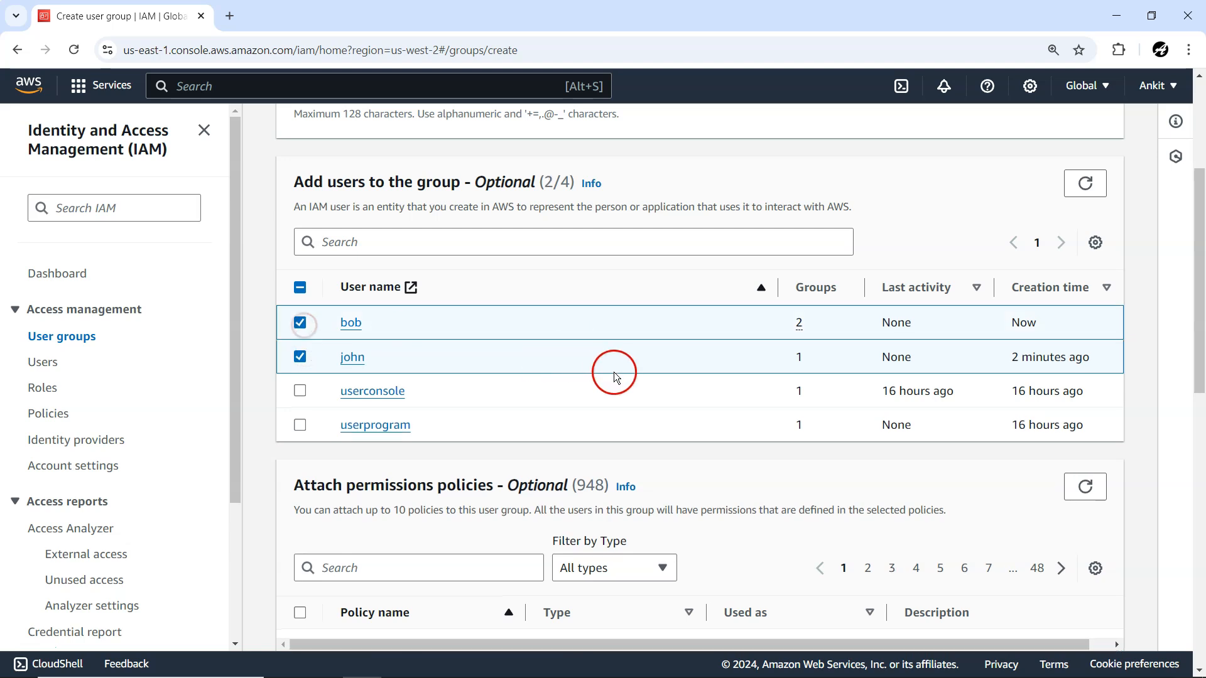
scroll(616, 376, "down", 12)
left_click(1033, 627)
left_click(789, 501)
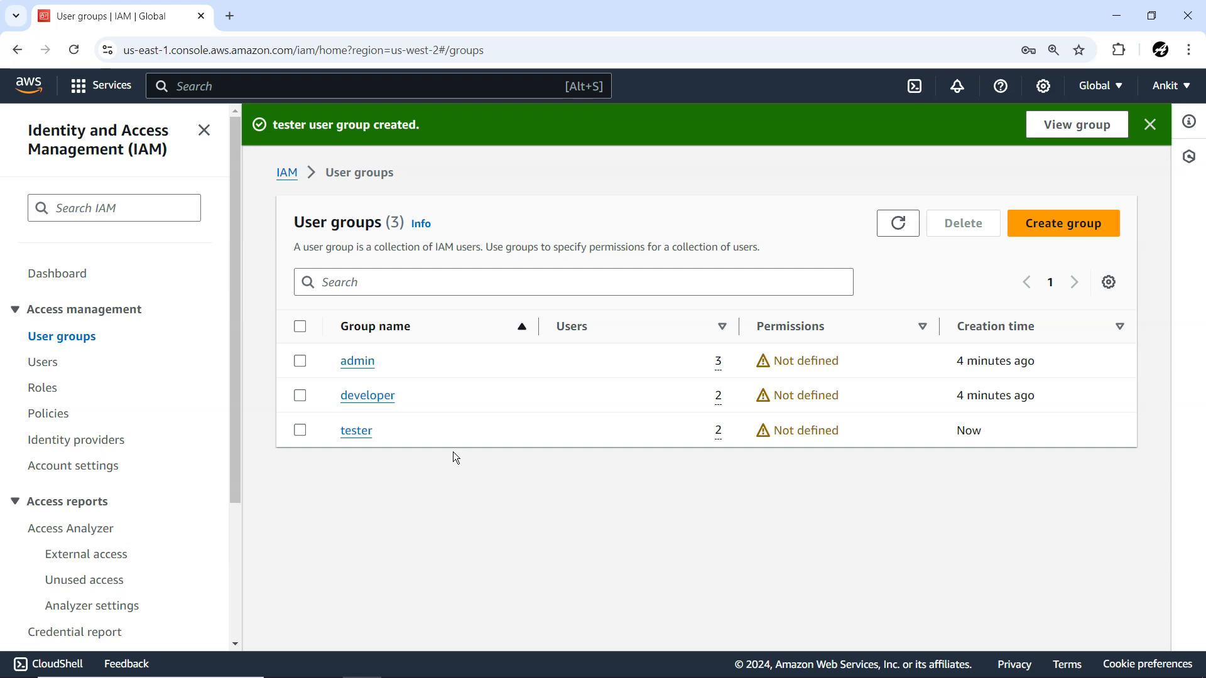
Step: Open the developer group's details and examine its users, creation time and ARN
left_click(370, 402)
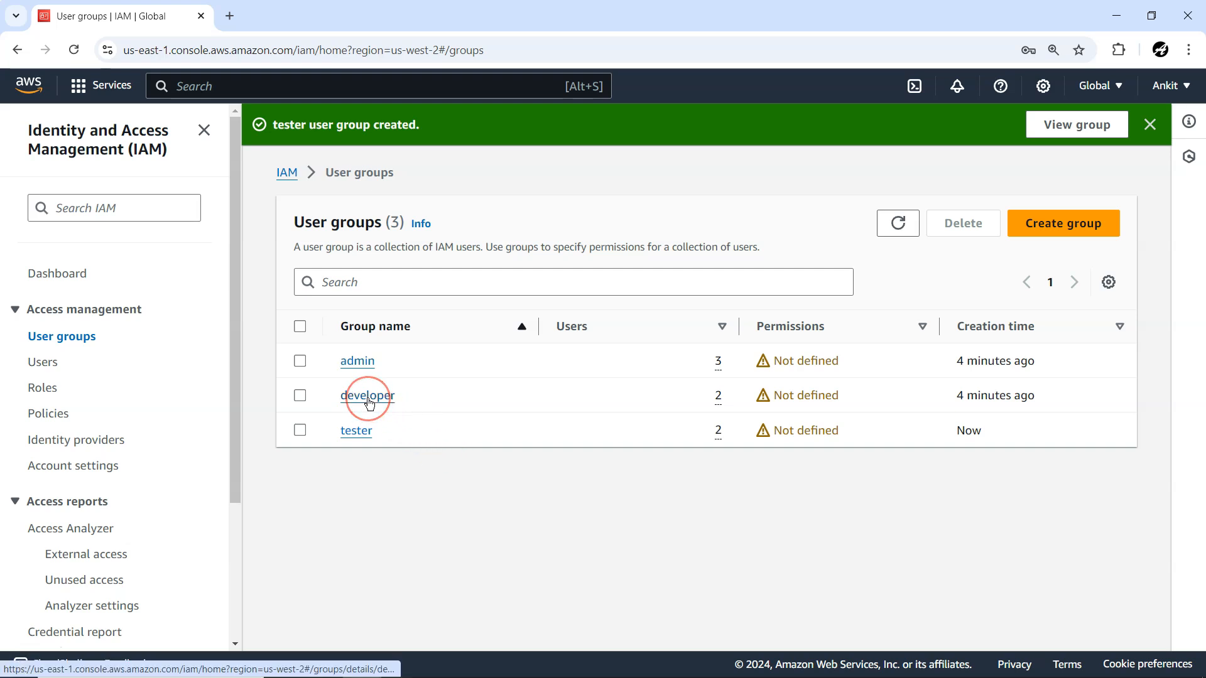
scroll(507, 499, "down", 1)
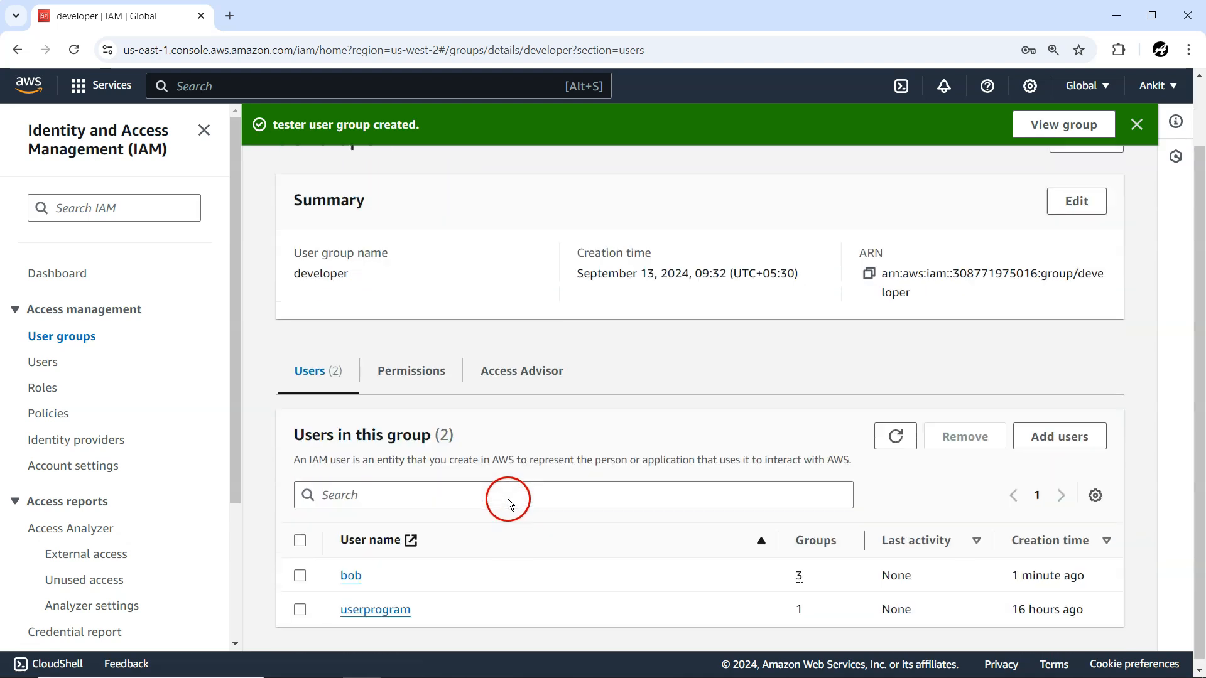
scroll(486, 420, "up", 1)
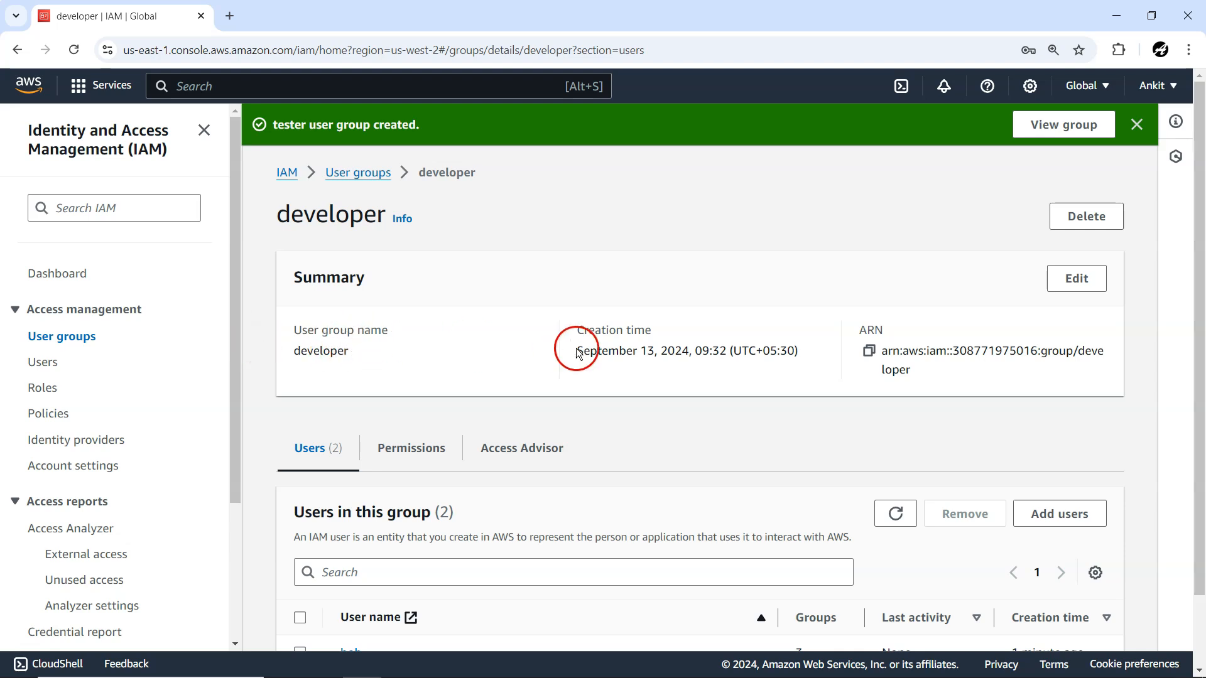
triple_click(800, 347)
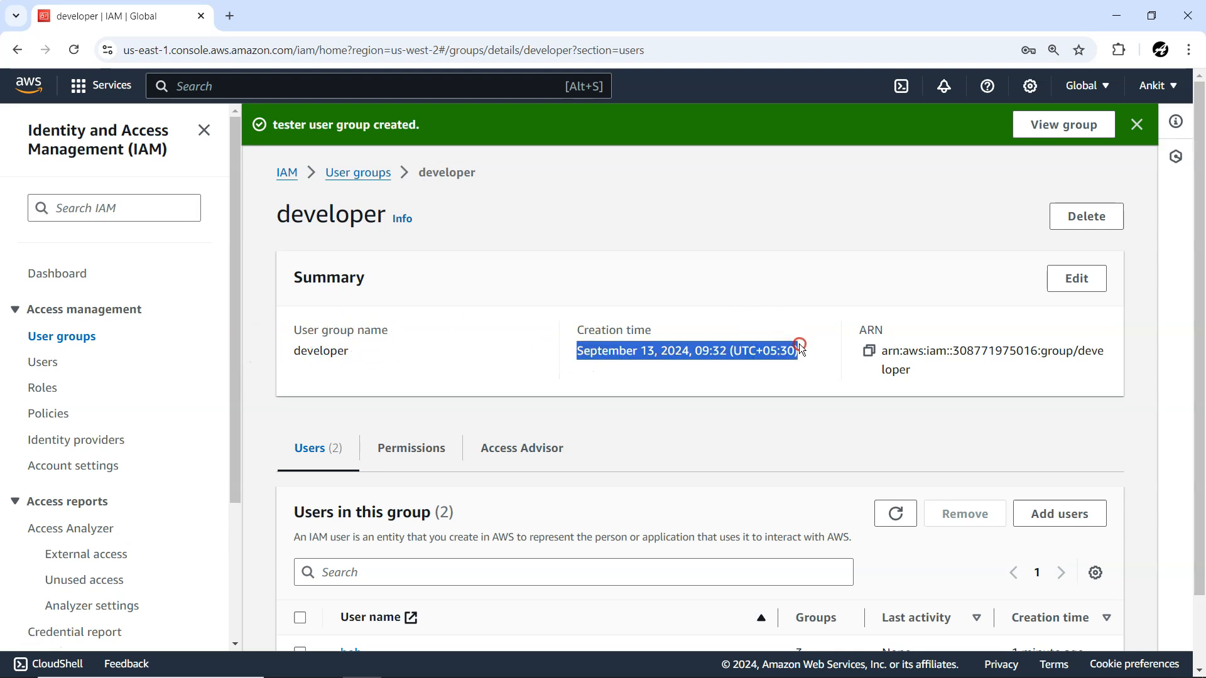
left_click(829, 367)
double_click(871, 331)
left_click(809, 386)
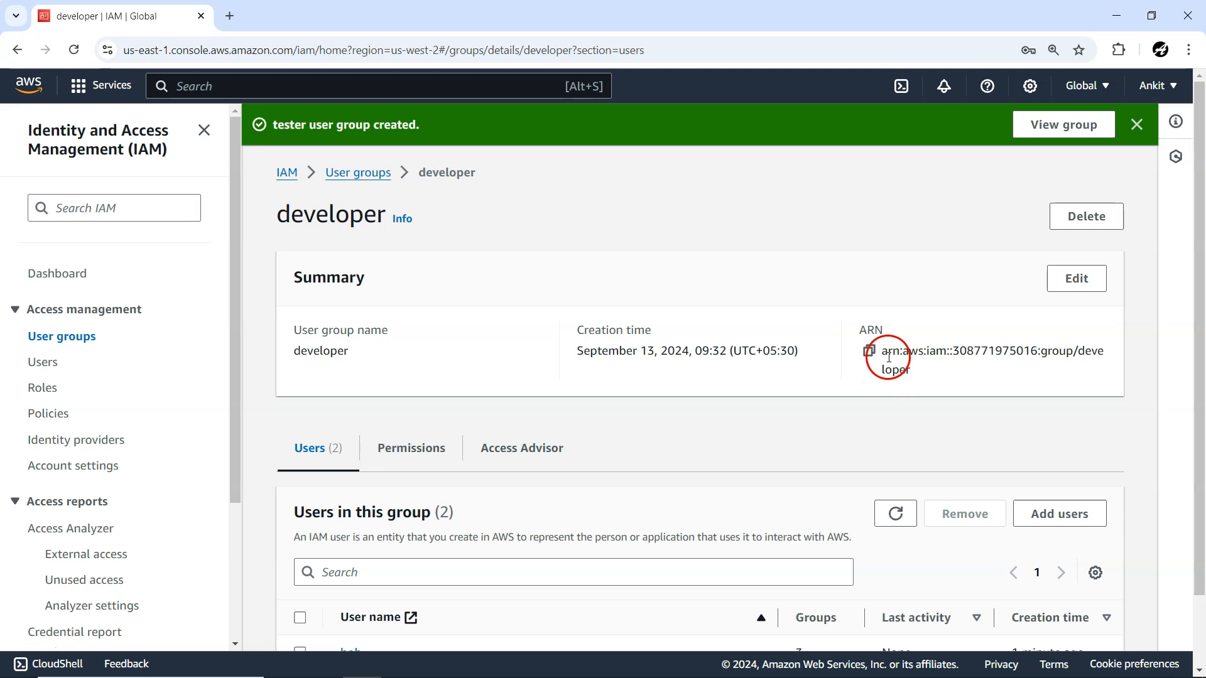
Step: Copy the developer group's full ARN from its summary
left_click_drag(880, 350, 909, 365)
key("ctrl+c")
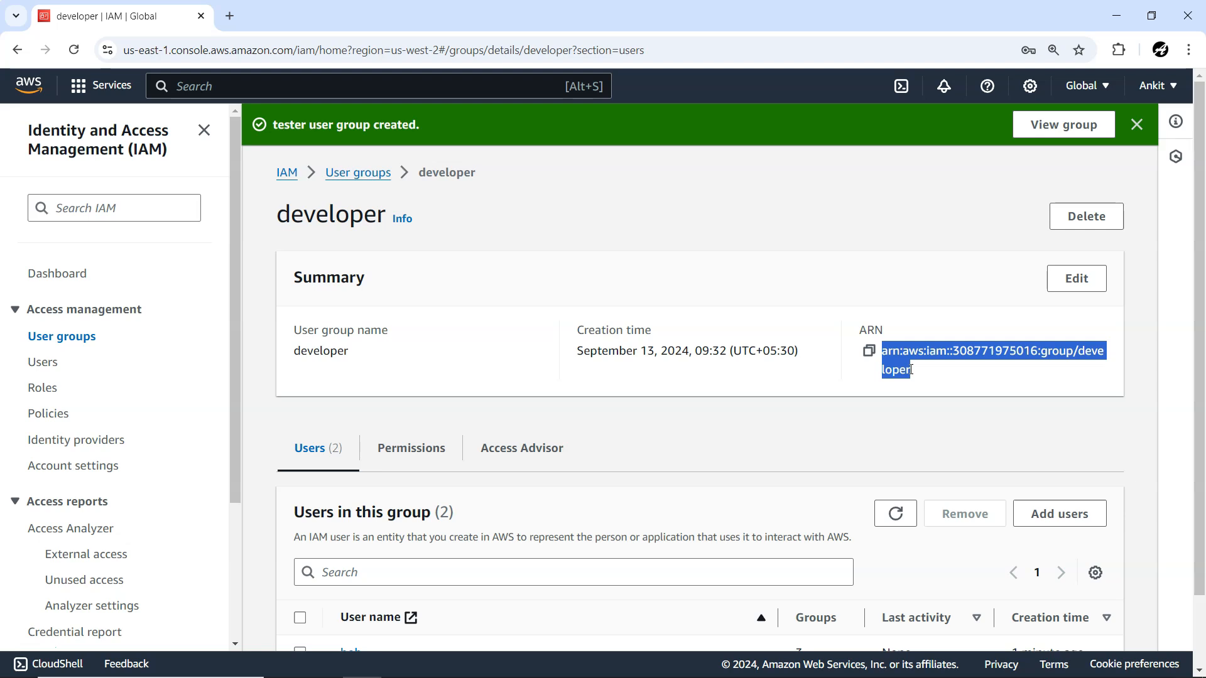
key("super")
type("sticky")
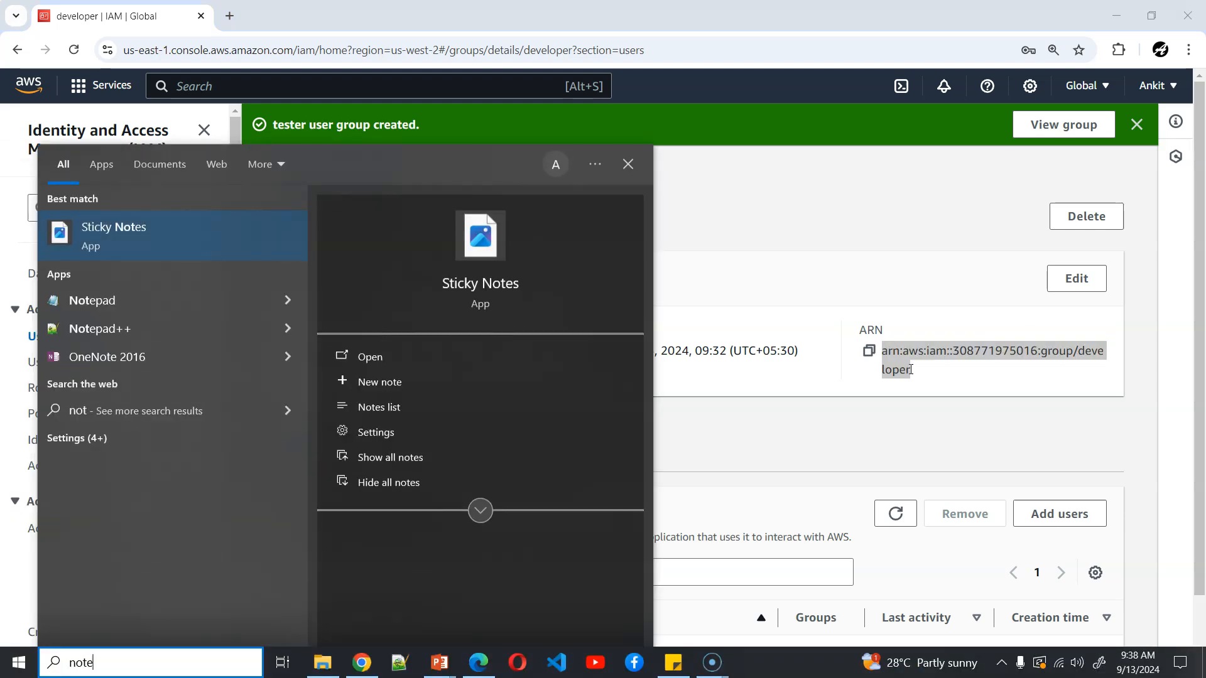
key("Return")
Step: Switch to Notepad, paste the copied ARN into an untitled document, and widen and reposition the window
key("super")
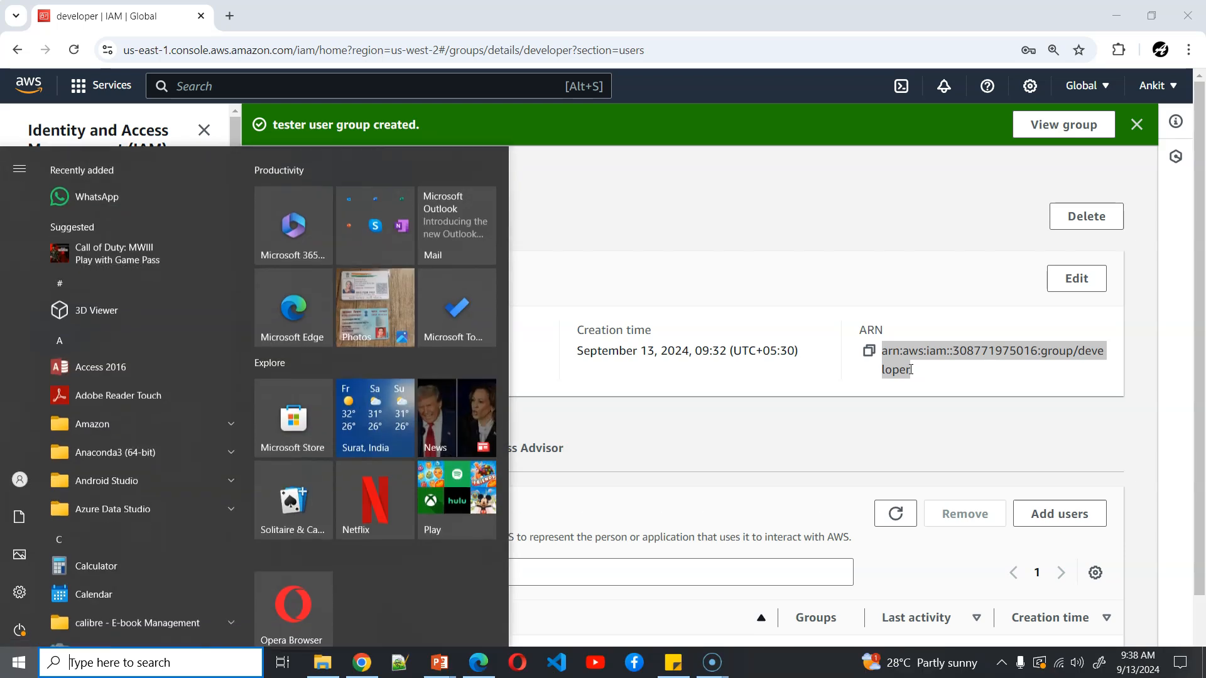
type("note")
key("Down")
key("Return")
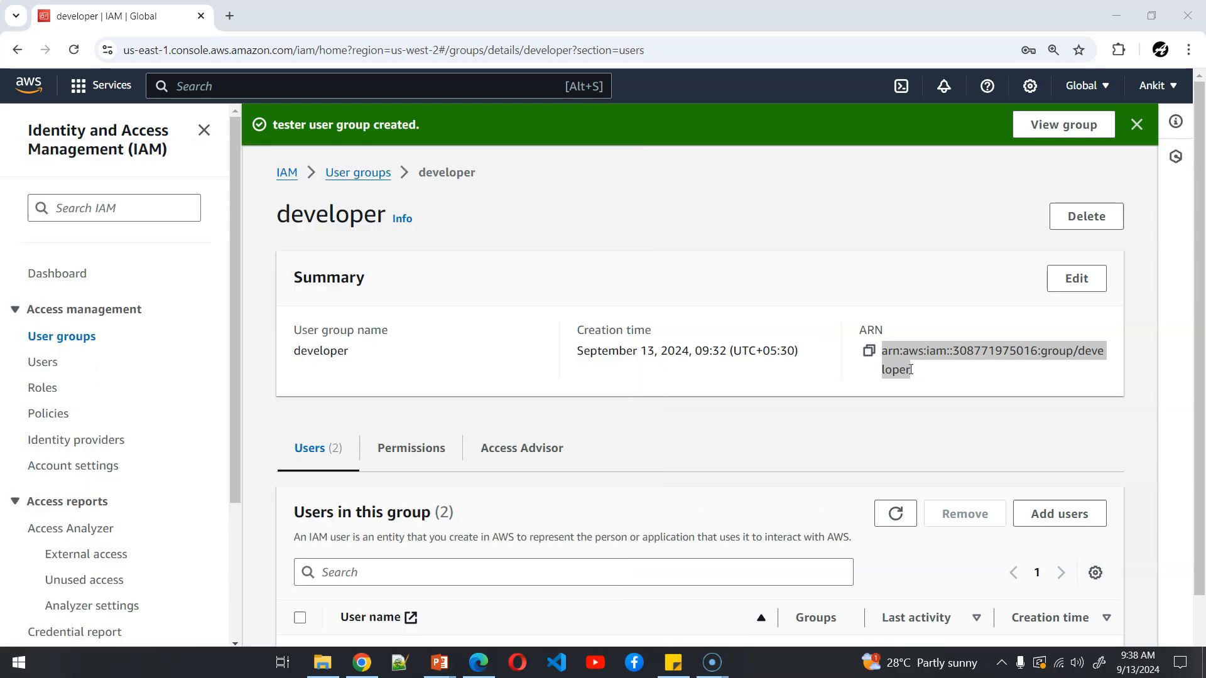
key("ctrl+v")
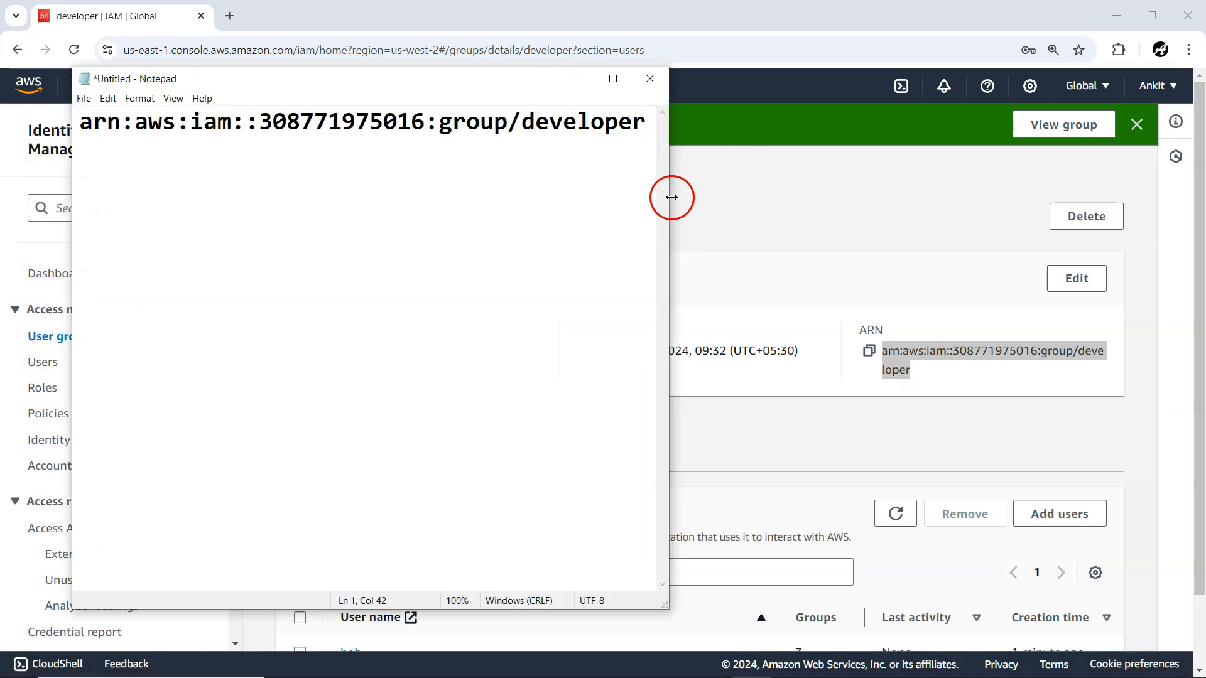
left_click_drag(670, 196, 947, 183)
left_click_drag(439, 81, 686, 137)
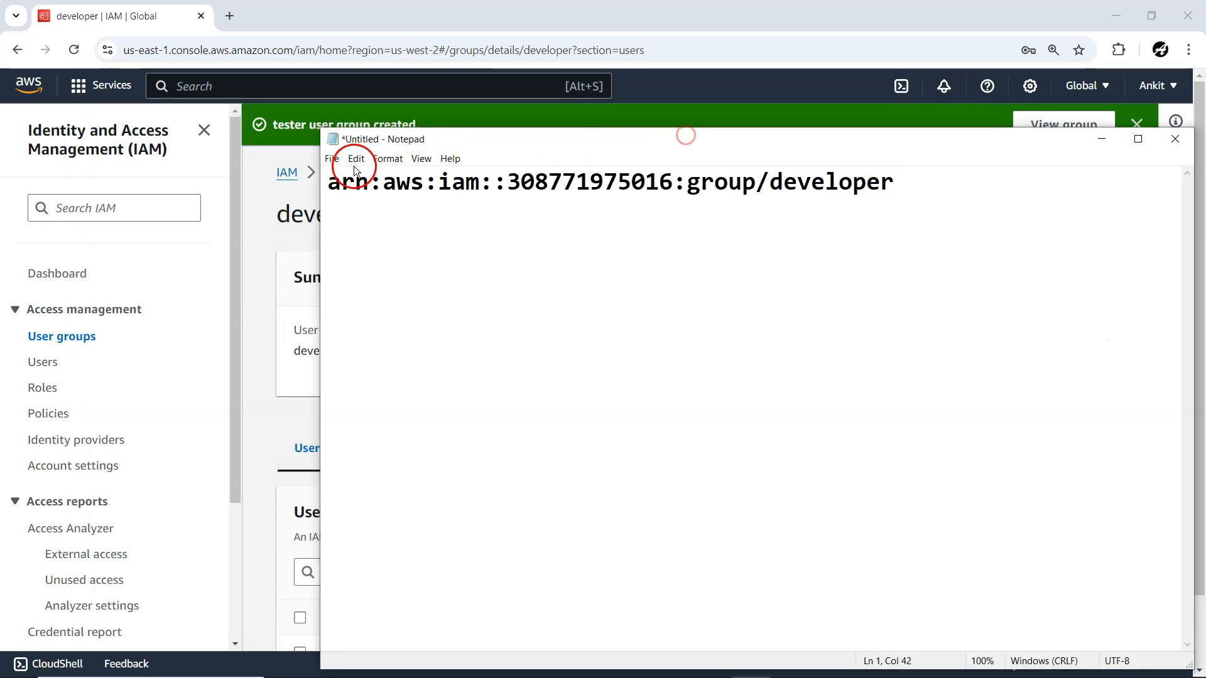
Step: Examine the ARN's service, account ID and group/developer parts, comparing the account ID with the one in the AWS account details
left_click_drag(361, 183, 473, 189)
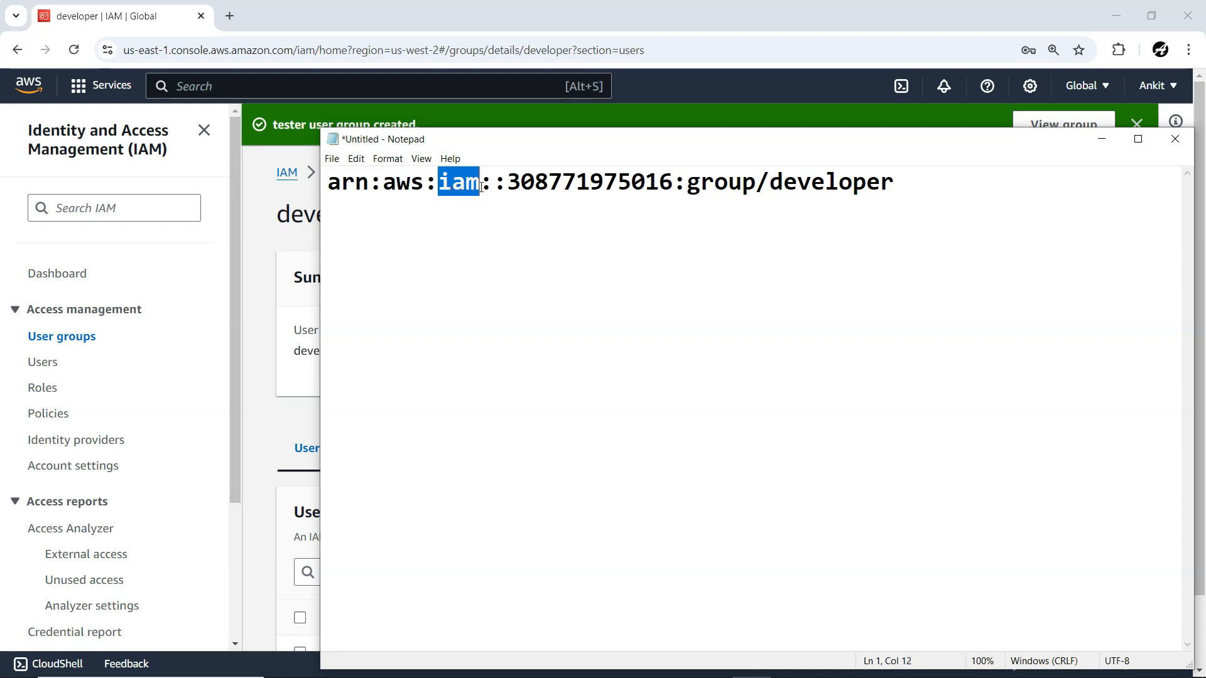
left_click(482, 187)
left_click_drag(506, 183, 678, 180)
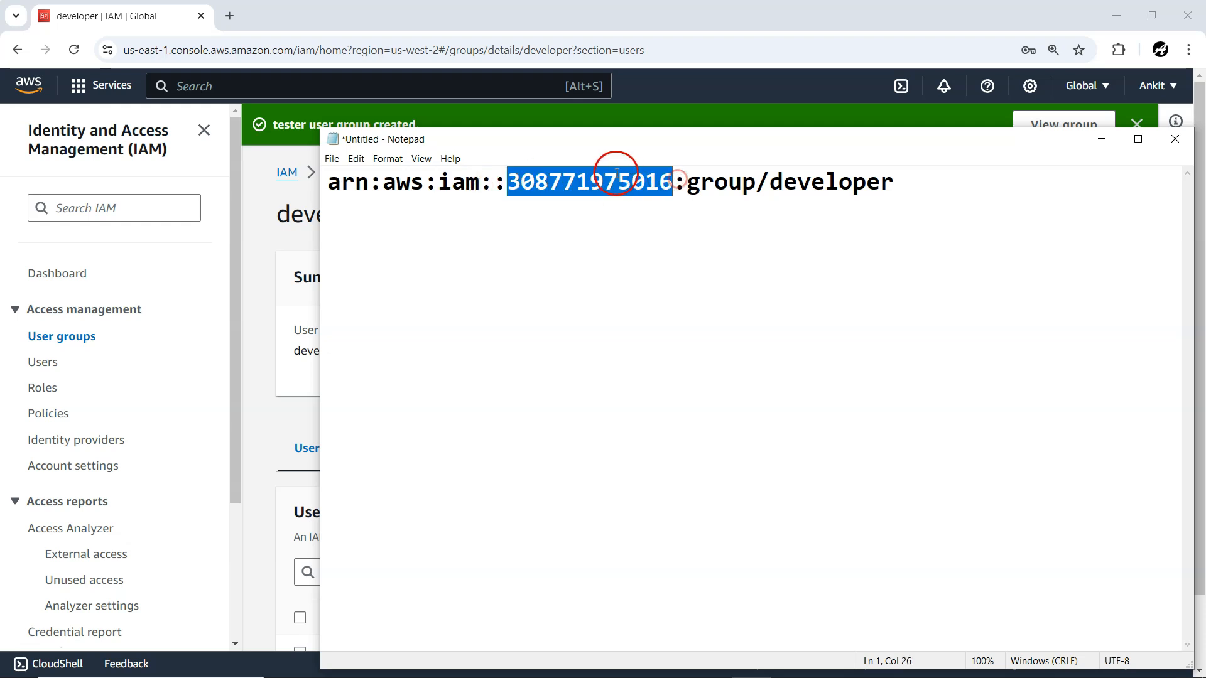
left_click(1146, 88)
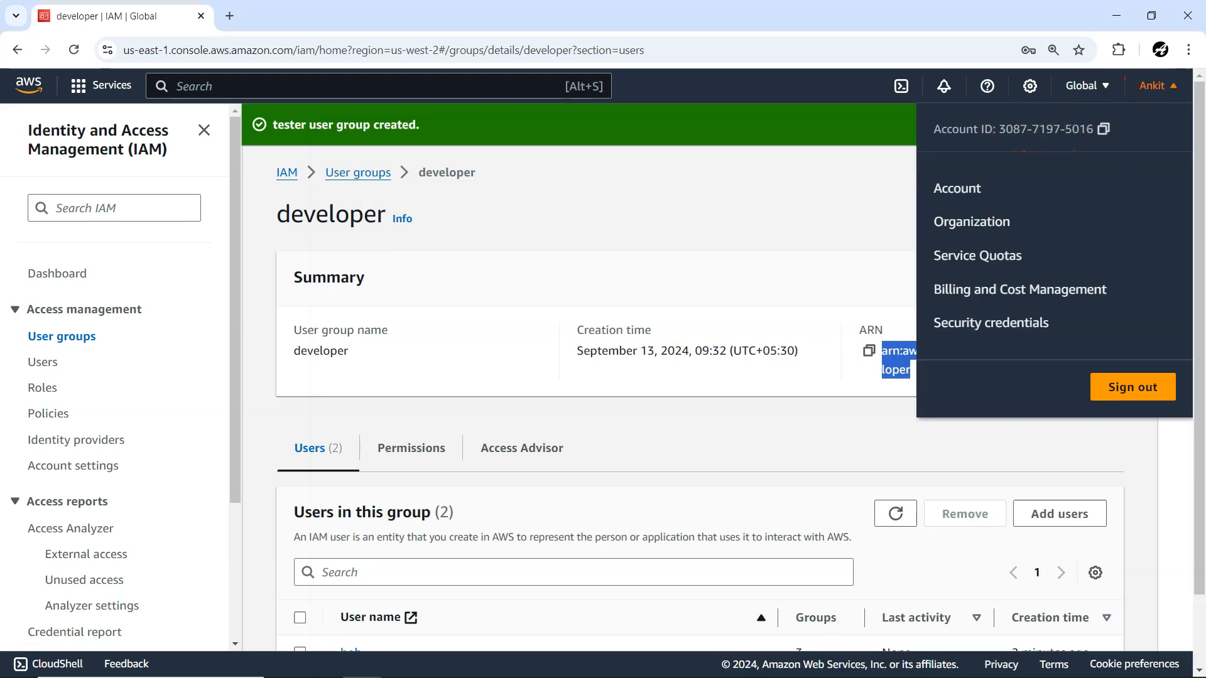
left_click(751, 677)
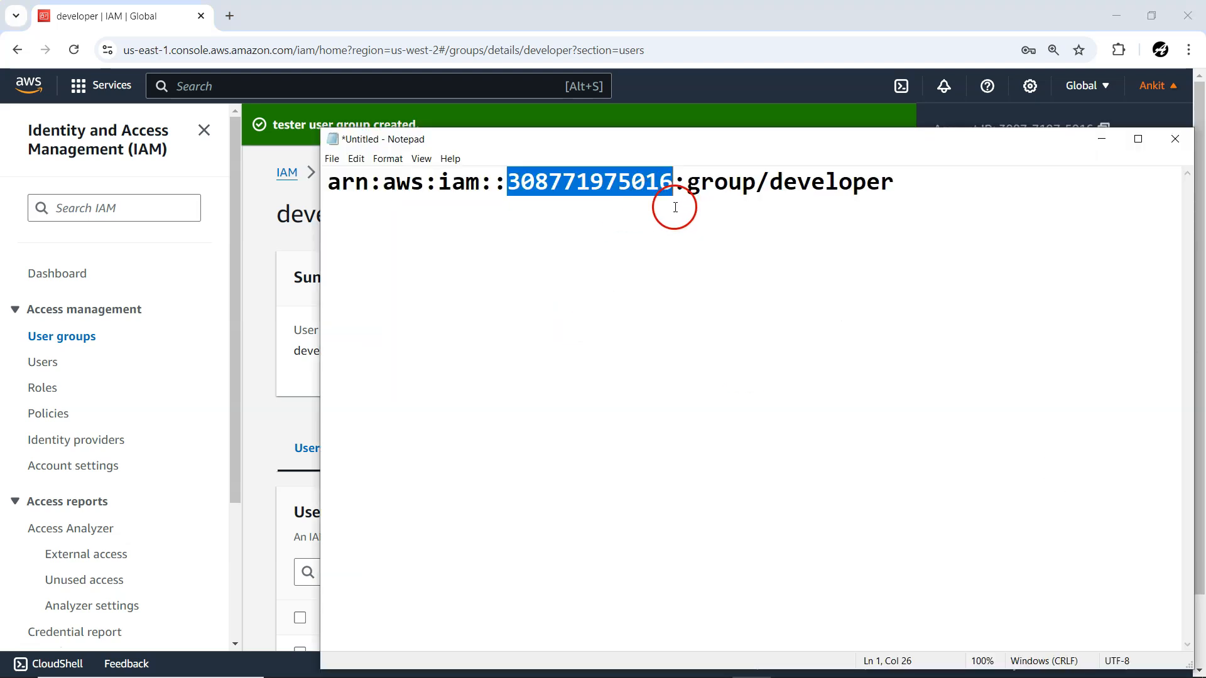
left_click(708, 186)
key("ctrl+a")
left_click(864, 184)
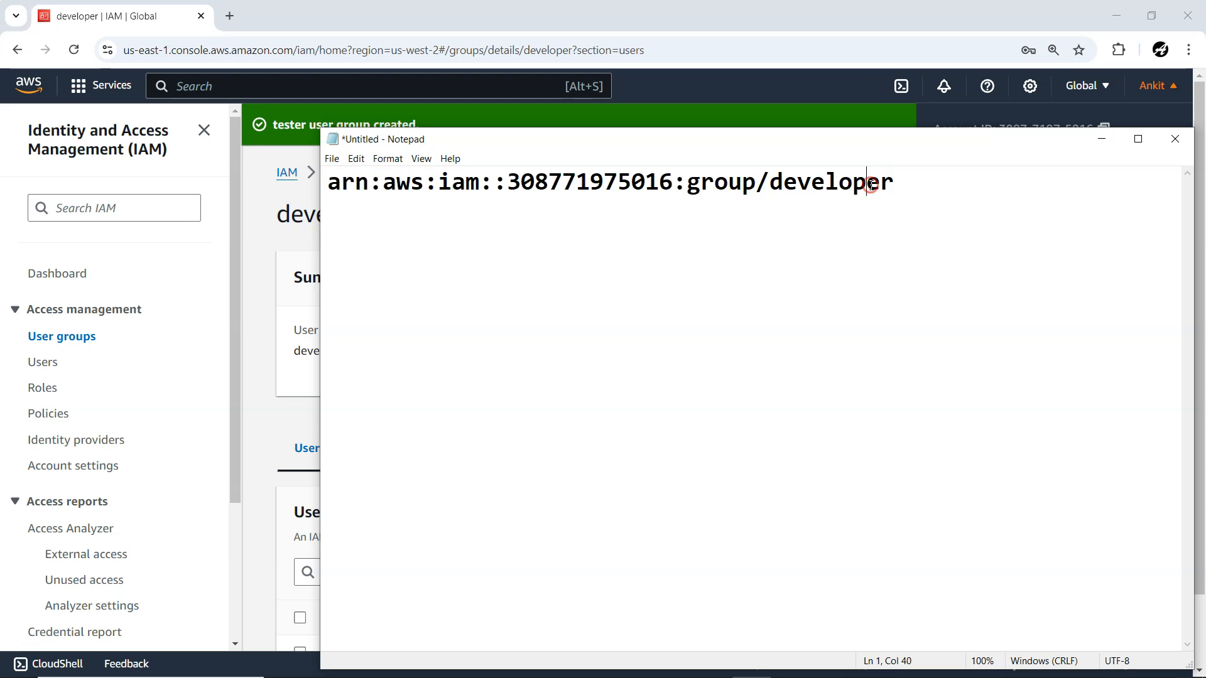
Step: Switch back to the AWS console in the browser and open the details of the user created through group membership
left_click(254, 278)
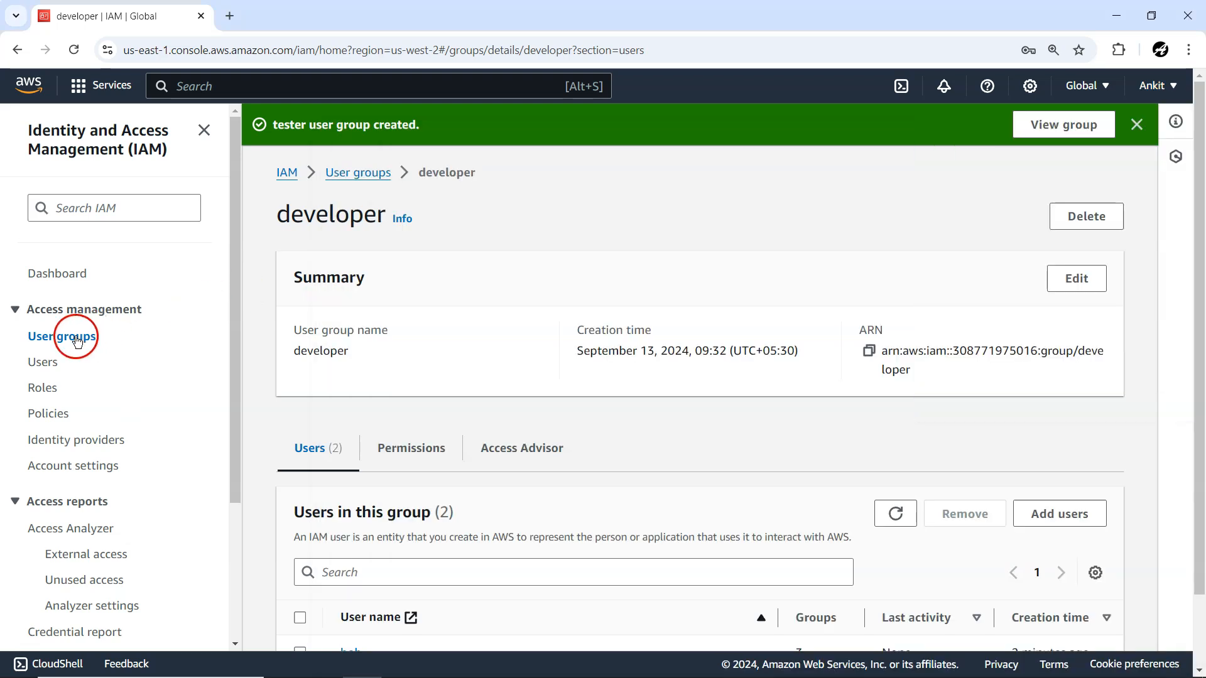
left_click(44, 361)
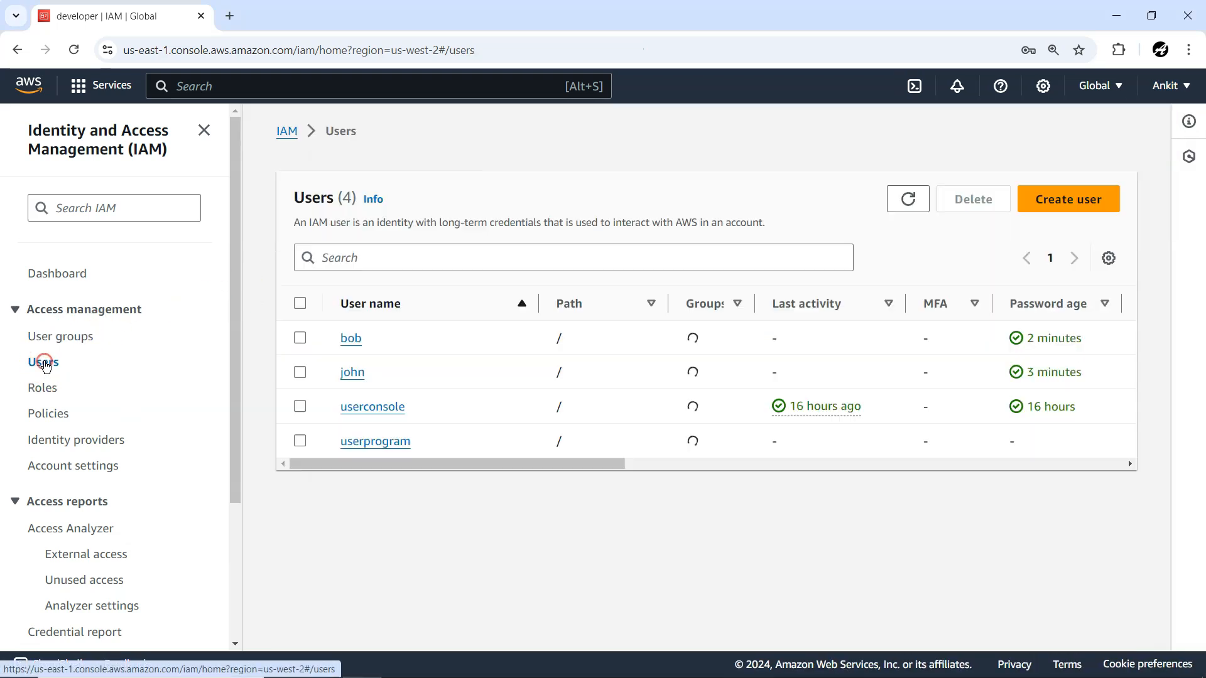
left_click(351, 373)
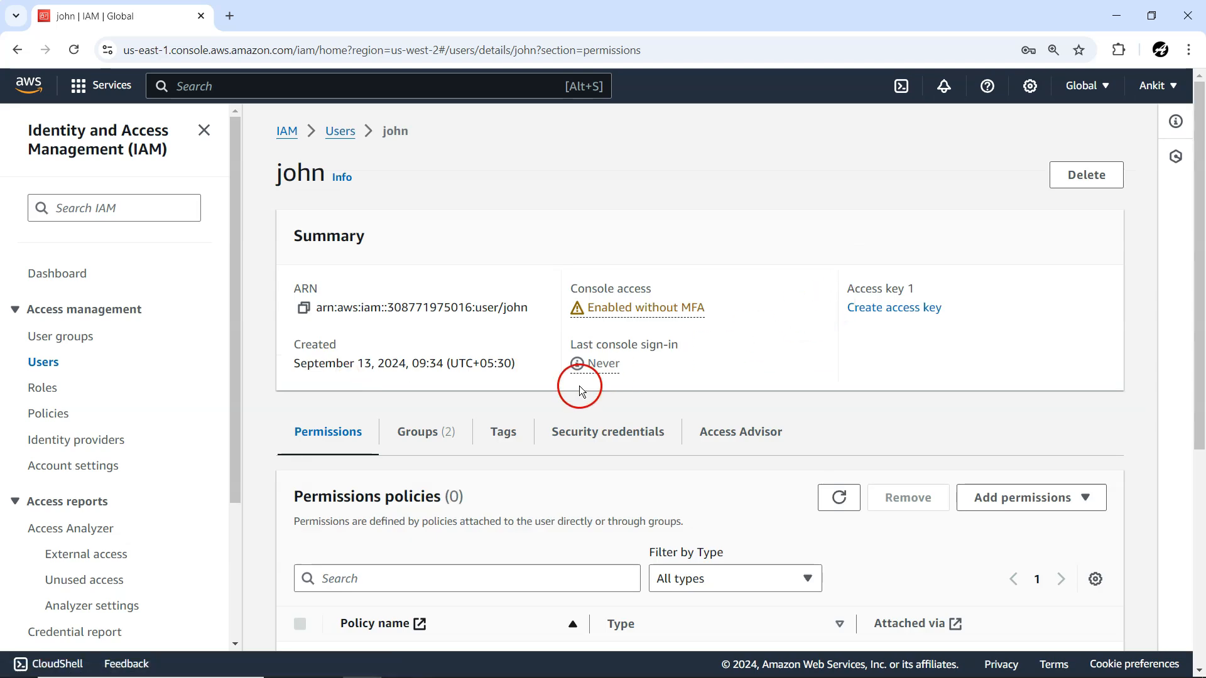
Step: Copy the user's ARN from its summary, switch to Notepad and paste it two lines below the developer group's ARN
left_click(303, 308)
key("alt+Tab")
left_click(920, 192)
key("Return")
key("Return")
key("ctrl+v")
left_click(877, 178)
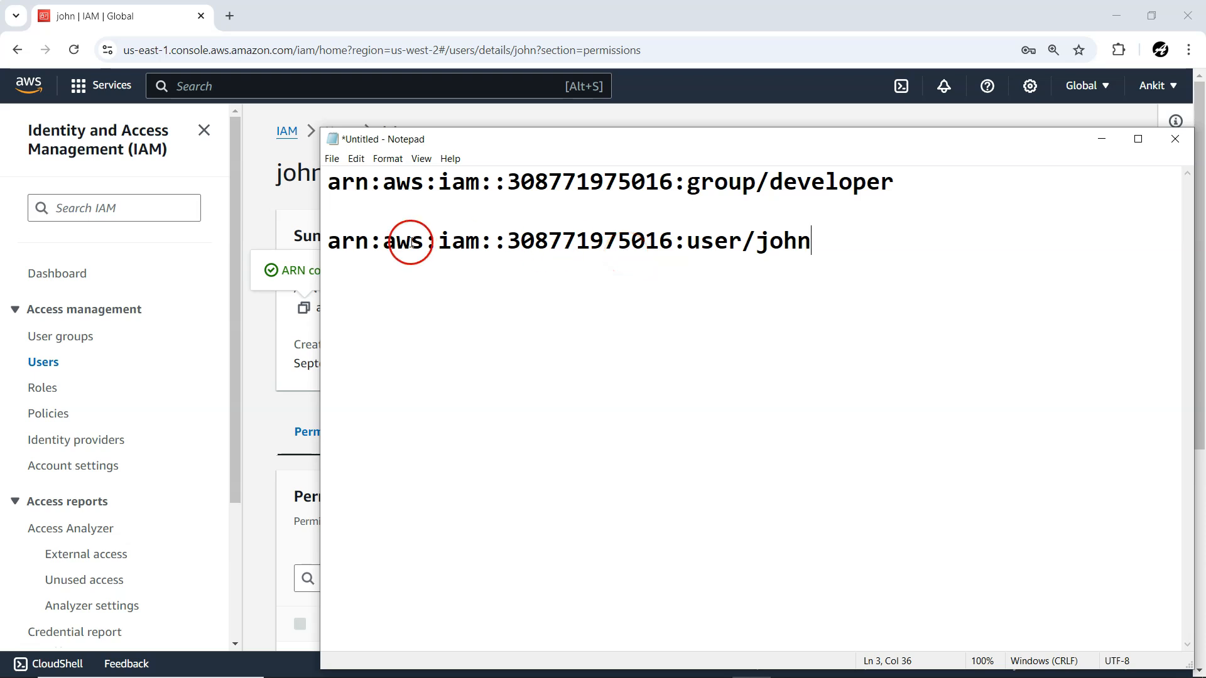
Step: Examine the user ARN's service, account ID and resource type parts, and compare it with the developer group's ARN
left_click(339, 241)
left_click(407, 243)
triple_click(452, 238)
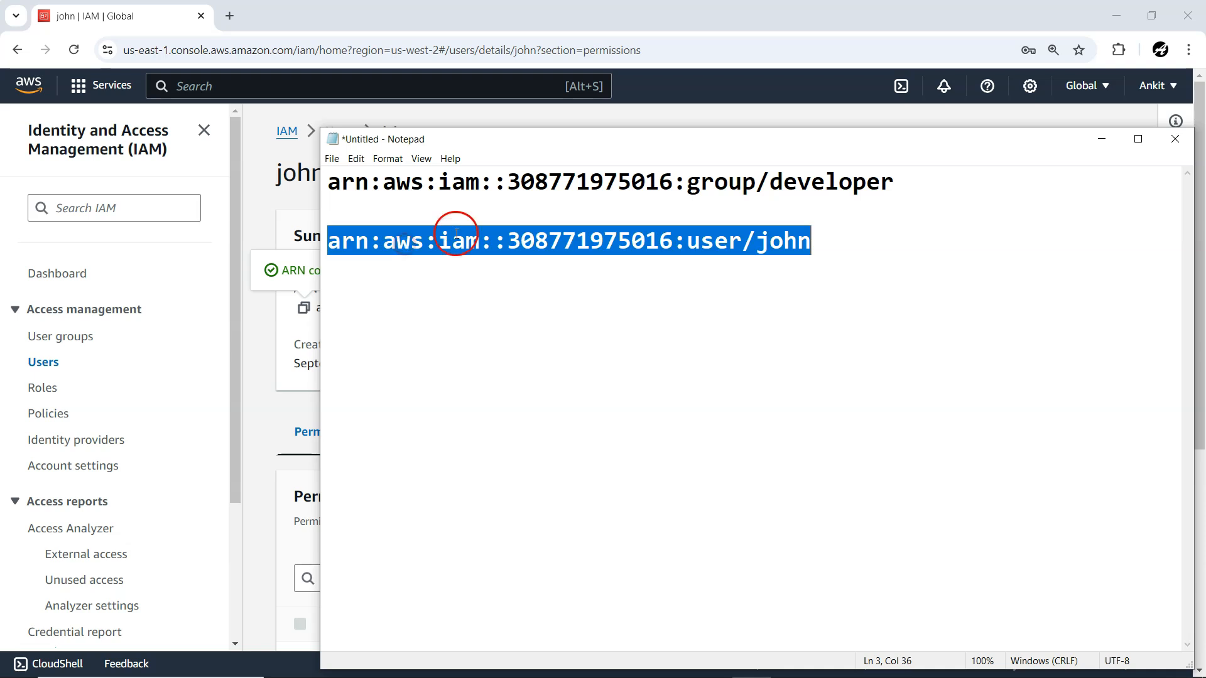
left_click(453, 246)
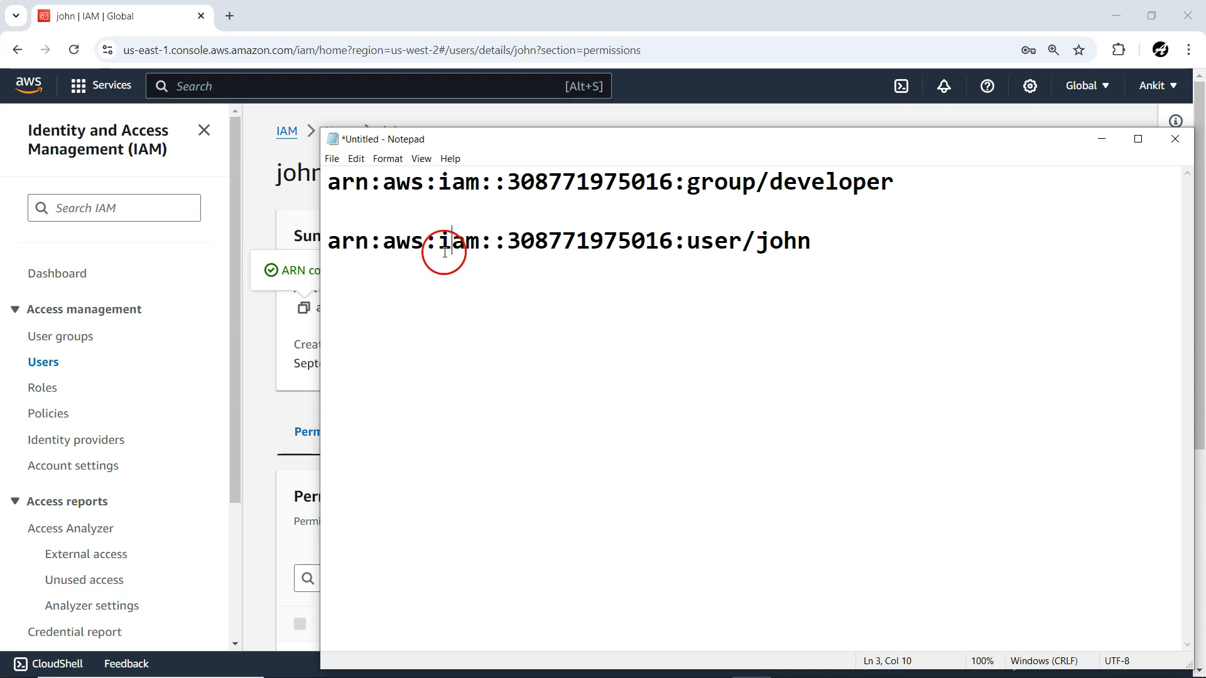
left_click_drag(439, 250, 476, 241)
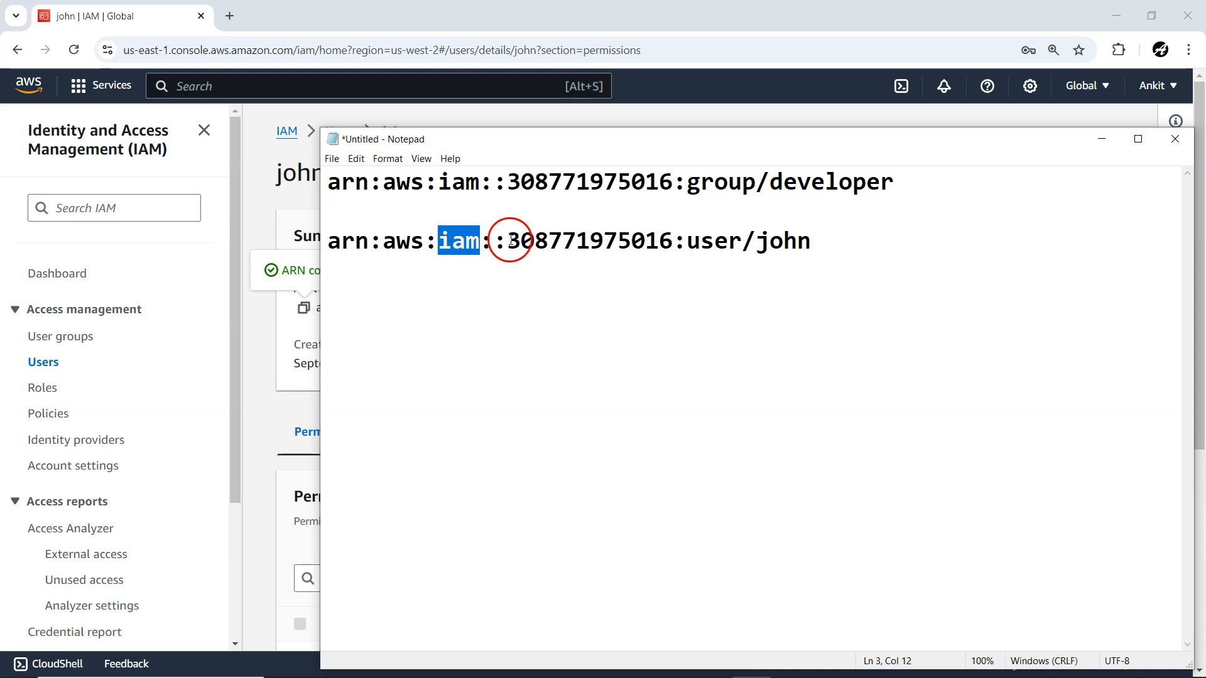
left_click_drag(507, 241, 674, 236)
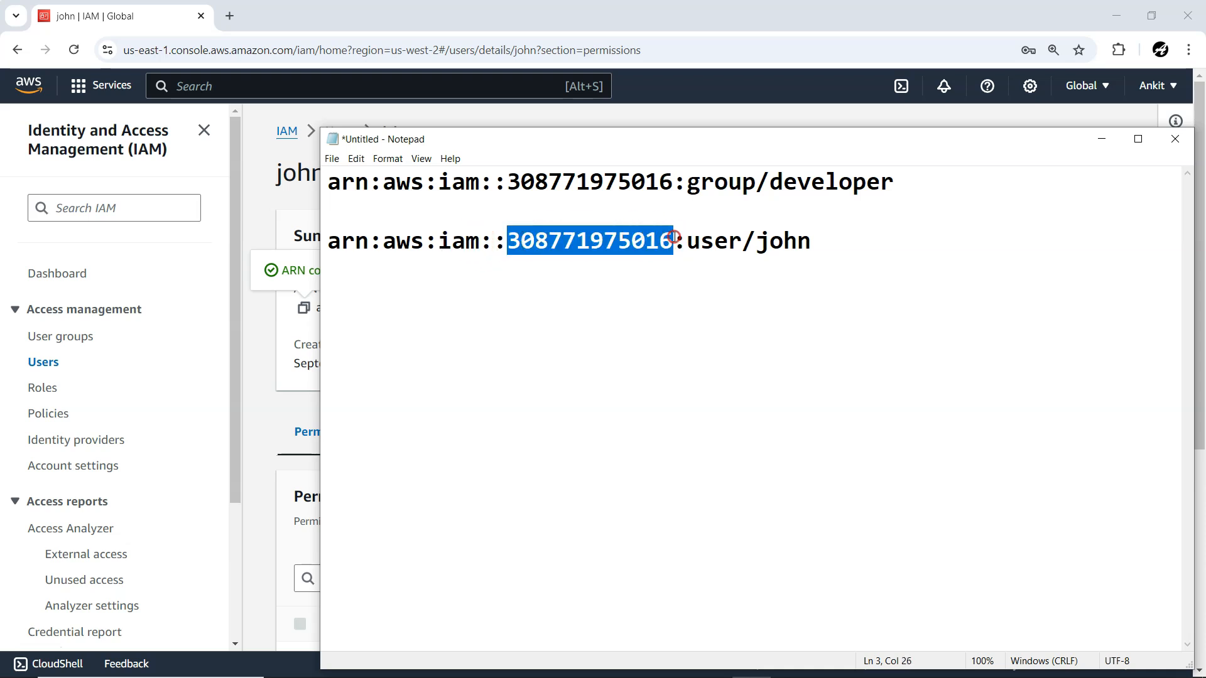
left_click_drag(688, 242, 741, 241)
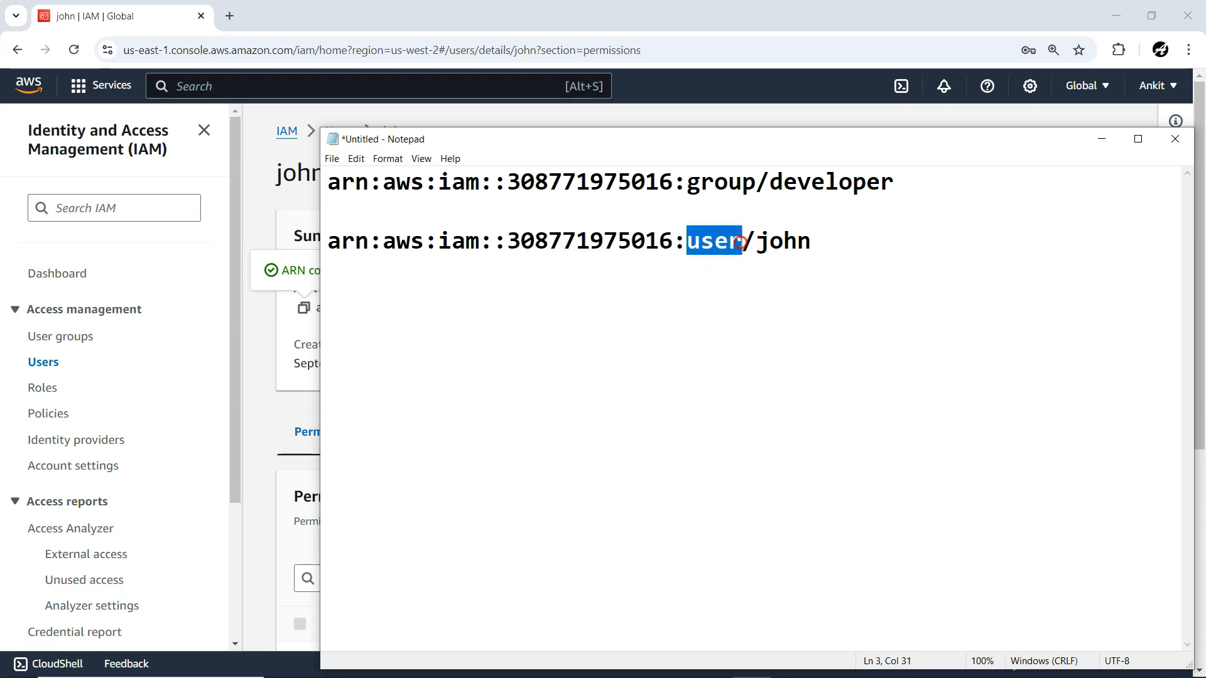
left_click_drag(829, 245, 326, 182)
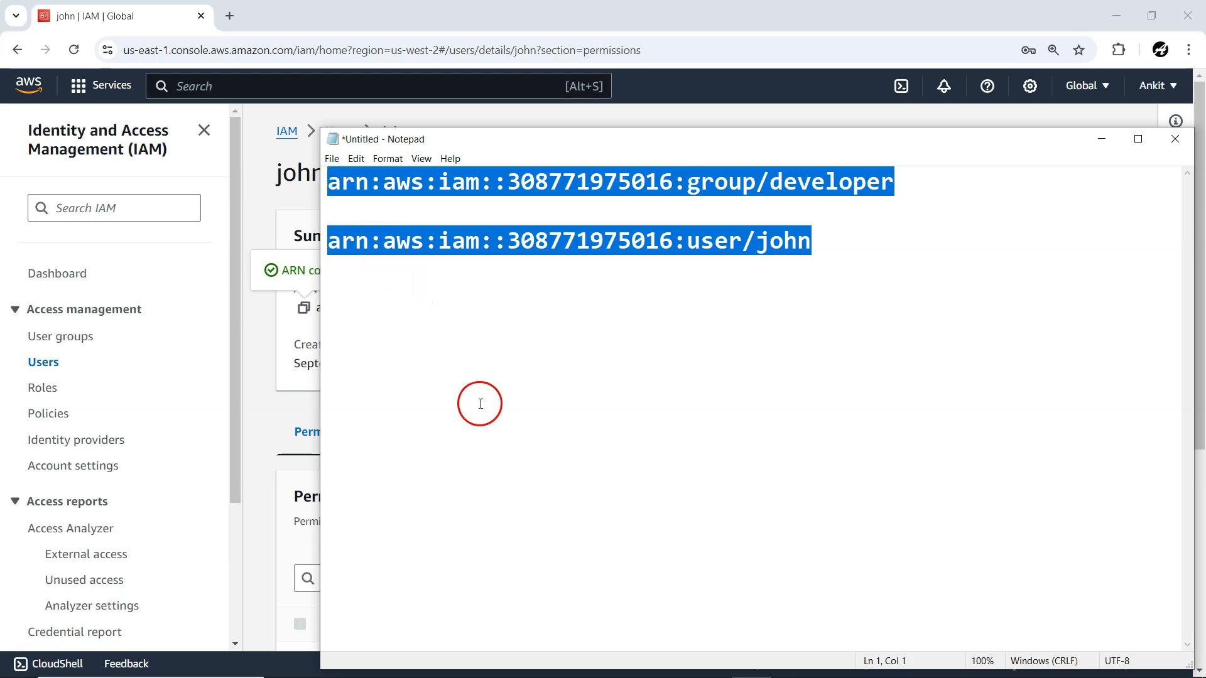
Step: Switch back to the AWS console in the browser and review the user's permissions policies and permissions boundary
left_click(262, 406)
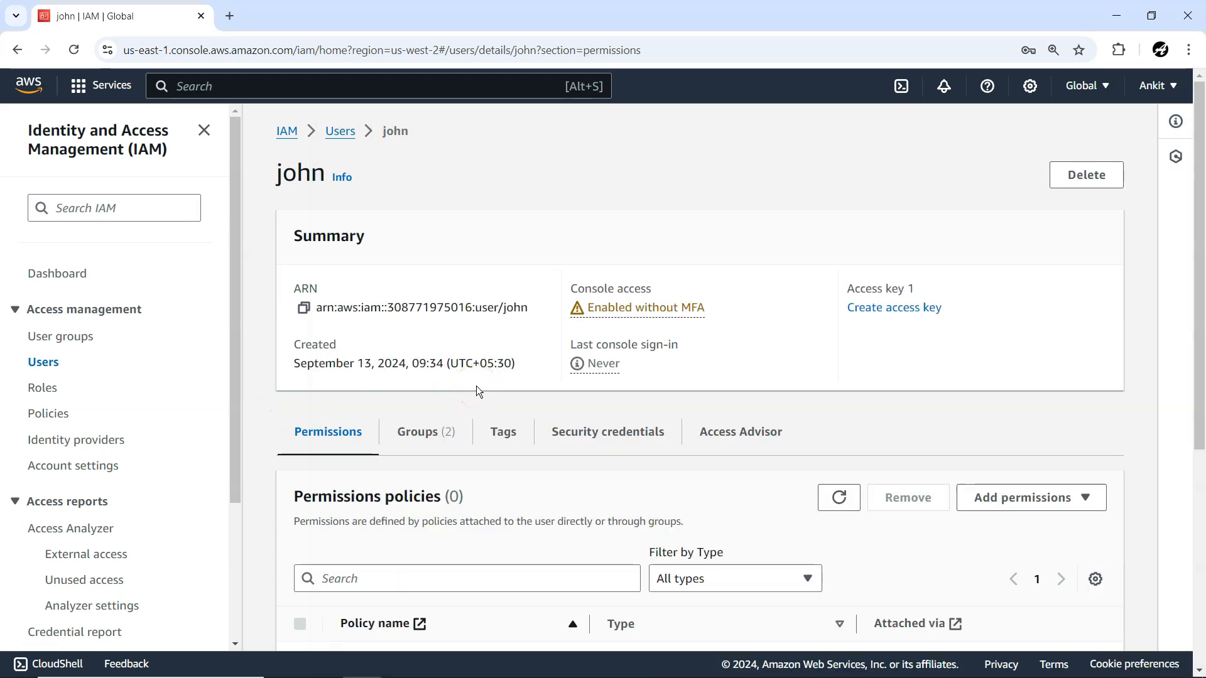
scroll(477, 391, "down", 7)
scroll(533, 428, "up", 6)
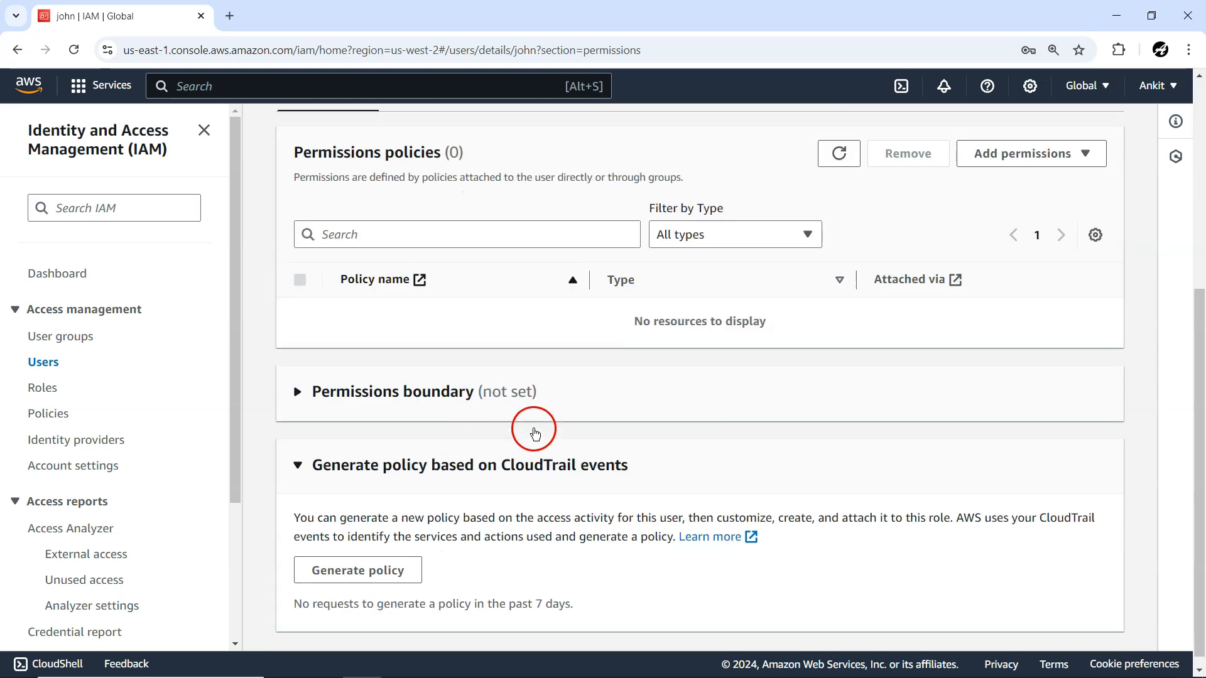
Step: Review the developer group's users and permissions policies, and view its name-editing dialog without saving any changes
left_click(63, 337)
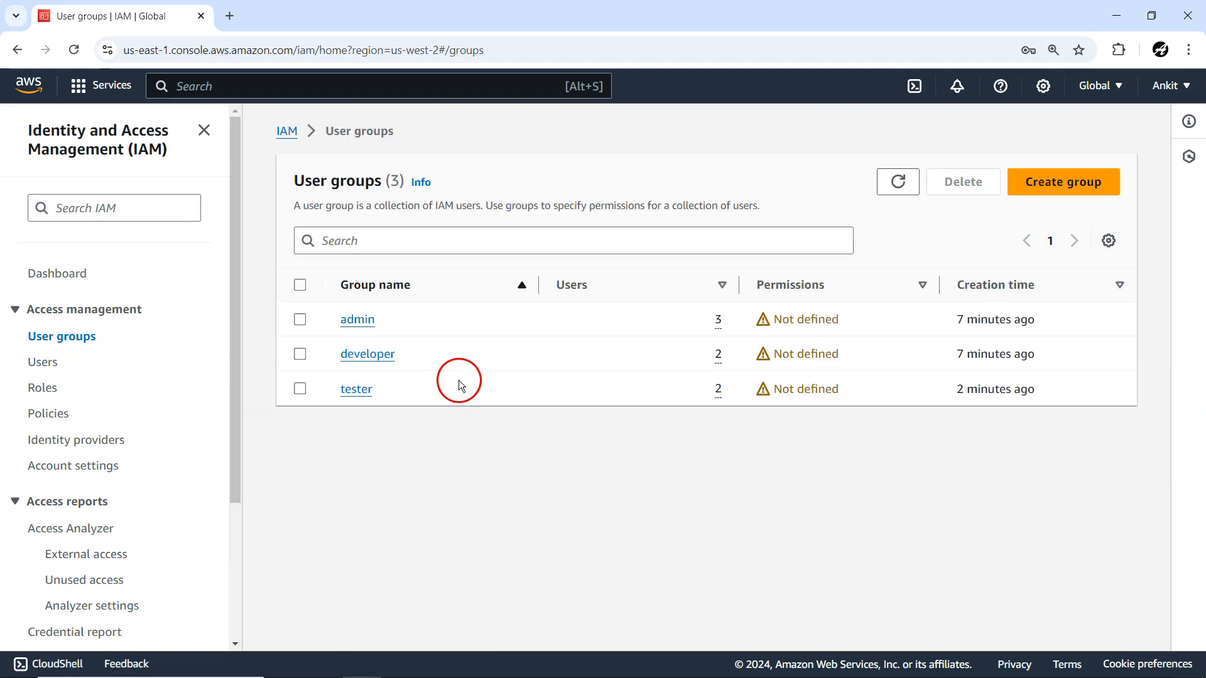
left_click(378, 355)
scroll(587, 455, "down", 1)
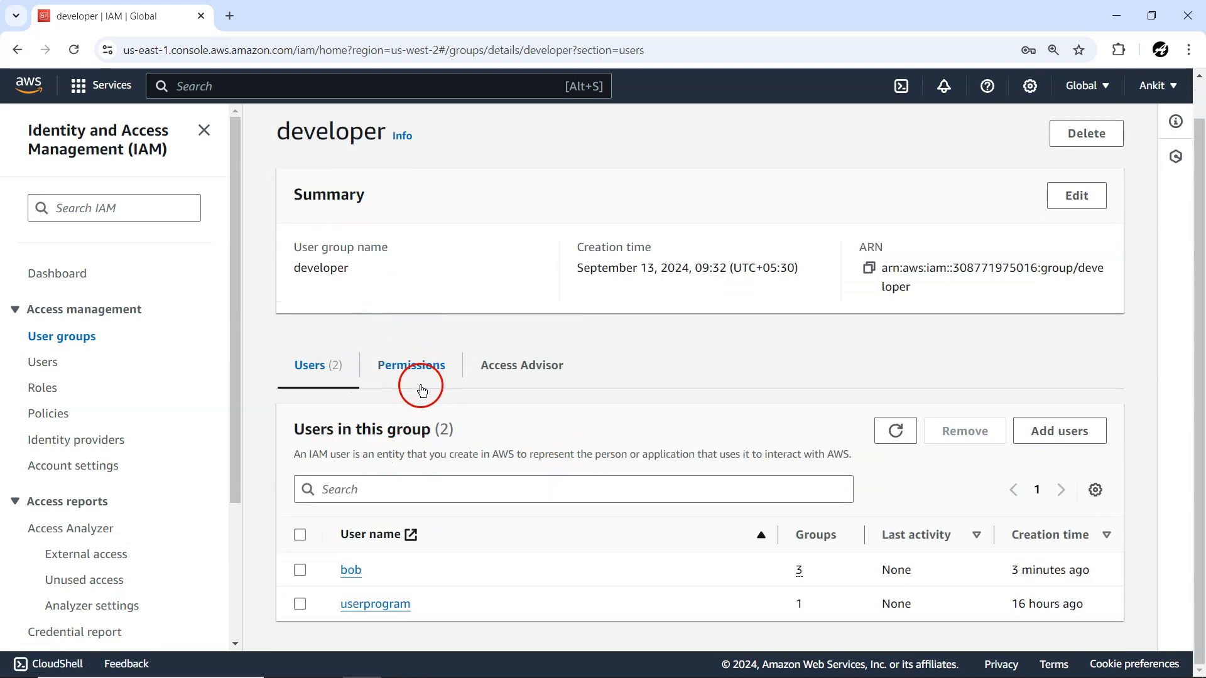
scroll(397, 365, "up", 1)
left_click(392, 414)
scroll(534, 468, "down", 1)
scroll(534, 468, "up", 1)
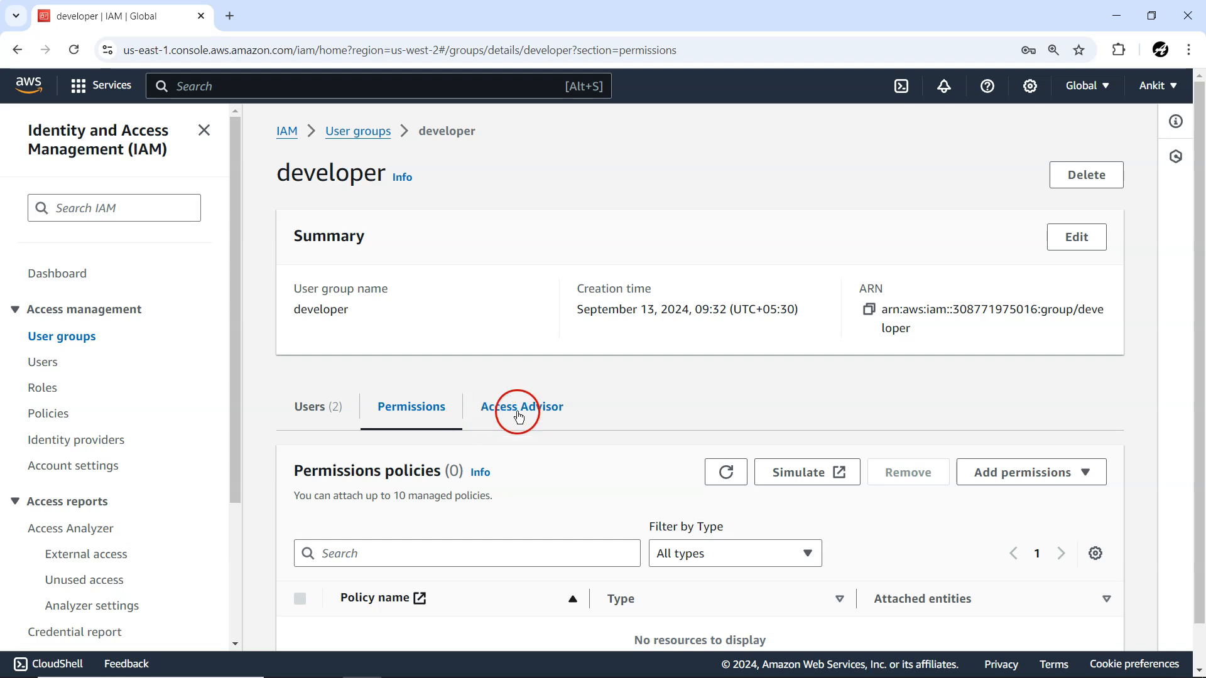
left_click(1076, 235)
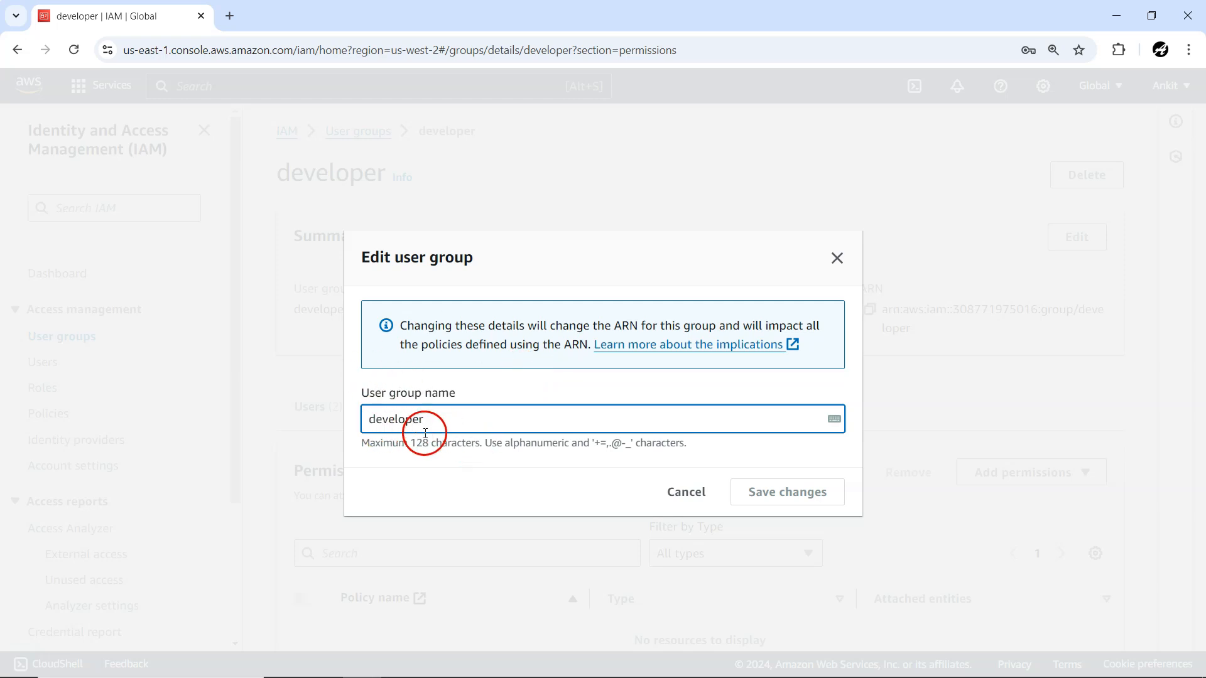
left_click(701, 505)
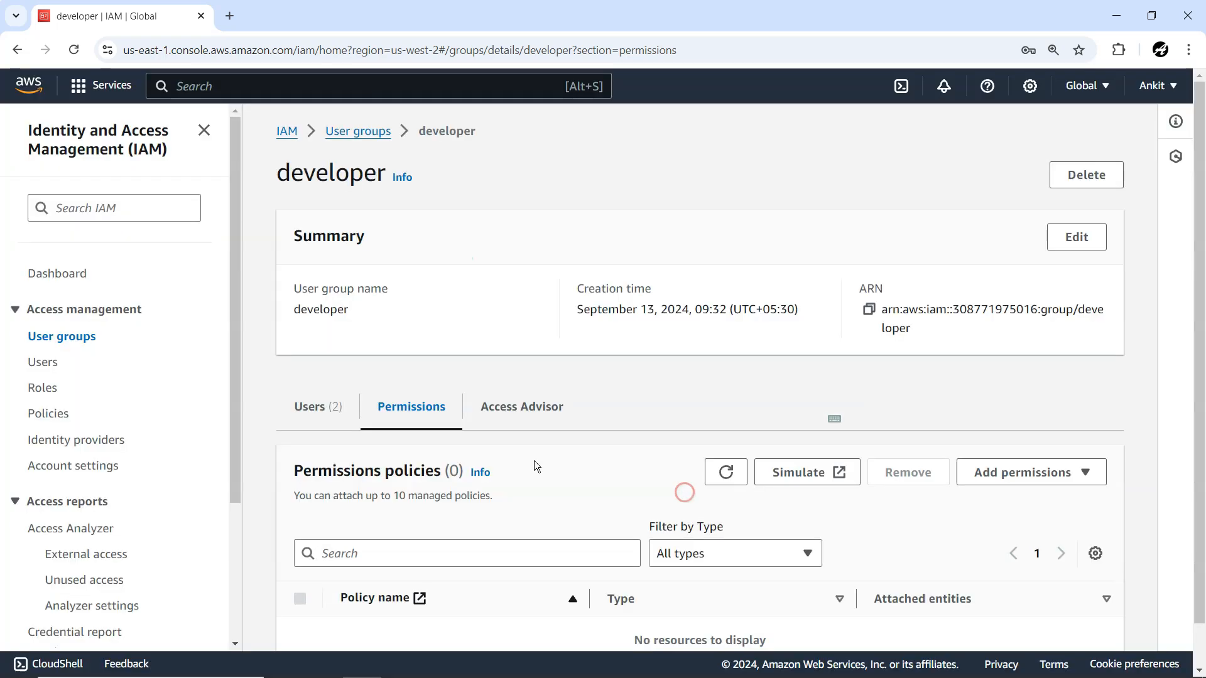
Step: View the details of the console user who belongs to two groups, and review userconsole's summary and permissions policies
left_click(39, 360)
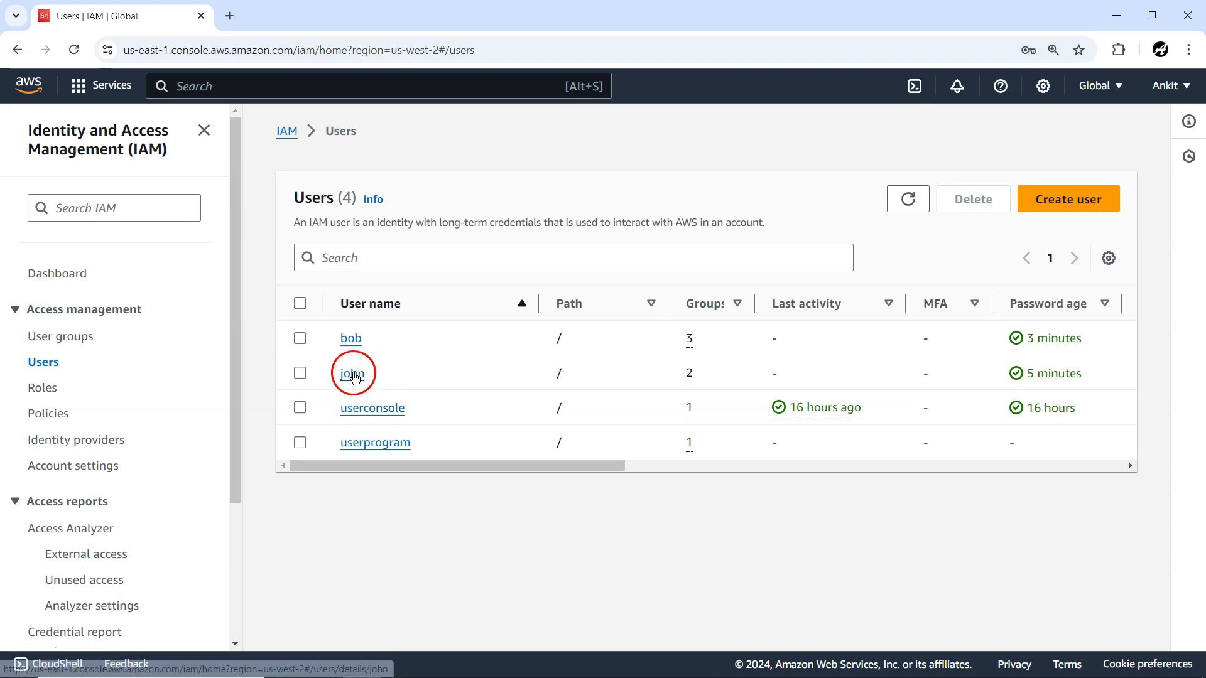
left_click(352, 374)
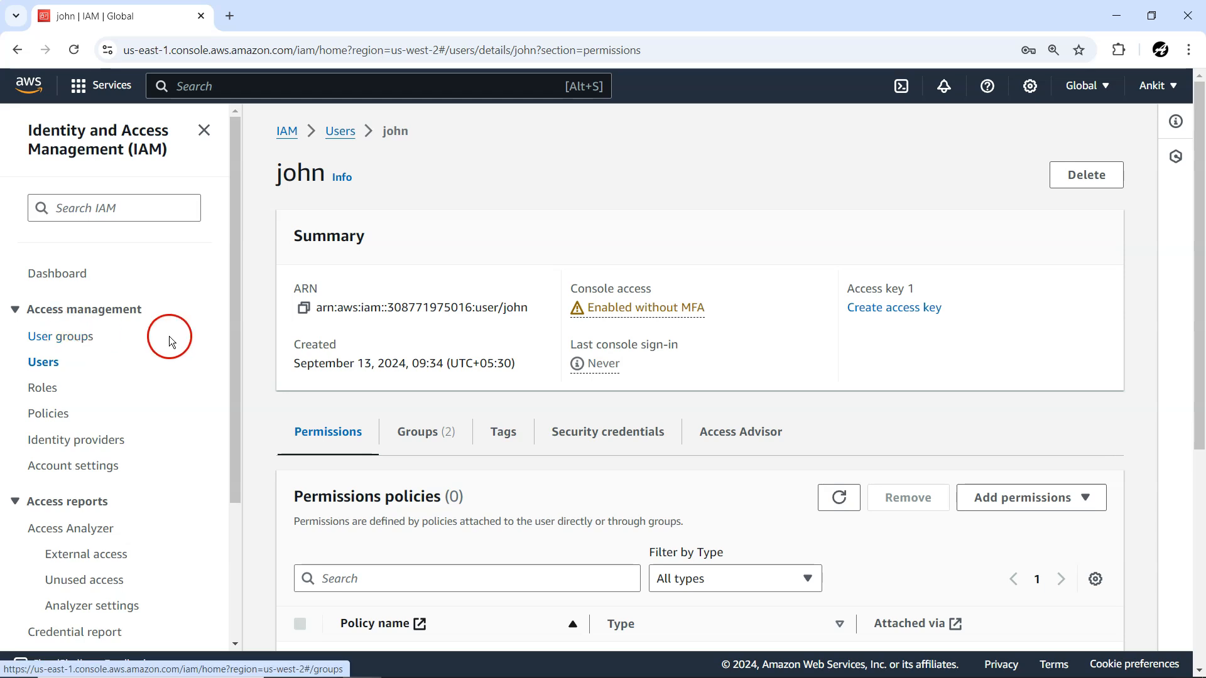
left_click(42, 363)
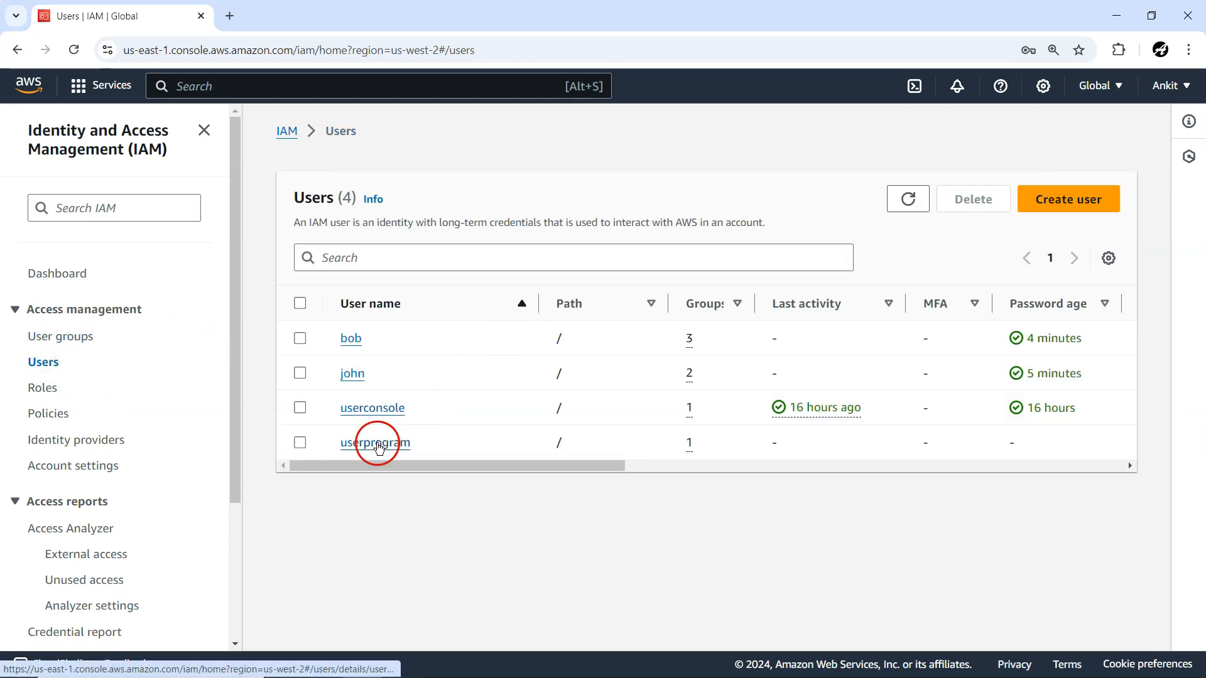
left_click(376, 409)
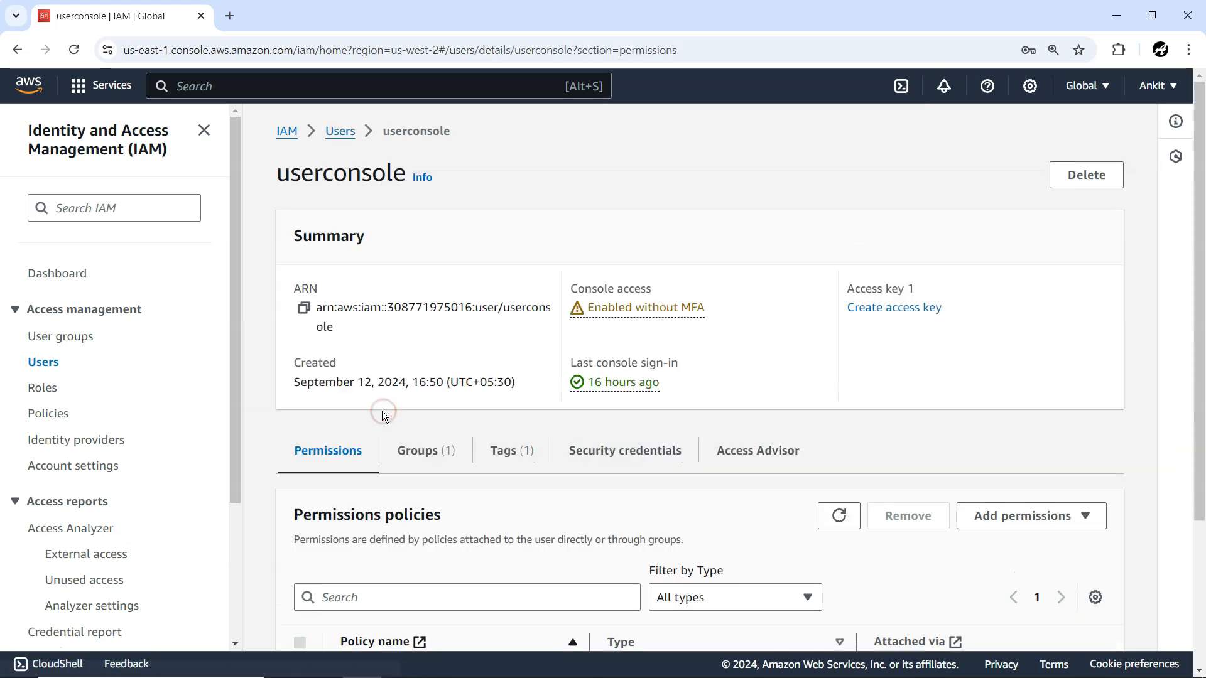
scroll(680, 440, "down", 3)
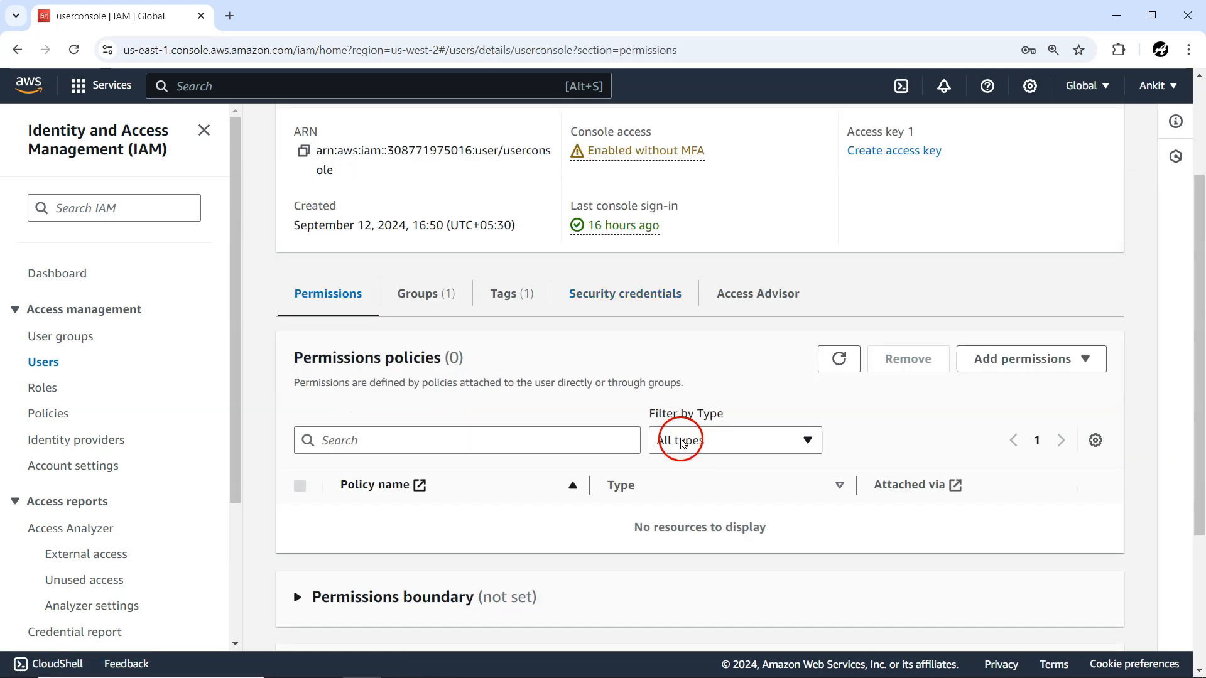
scroll(678, 436, "up", 3)
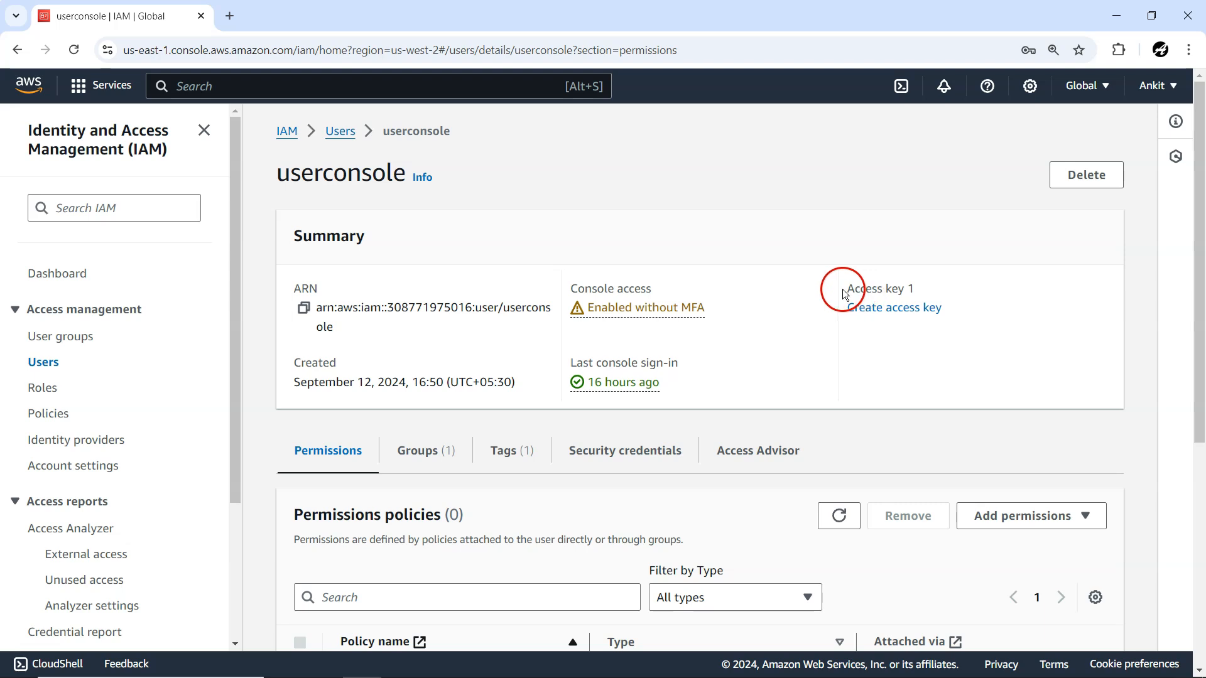
Step: View the access key use cases offered for userconsole and return to its details without creating a key
left_click_drag(849, 289, 918, 288)
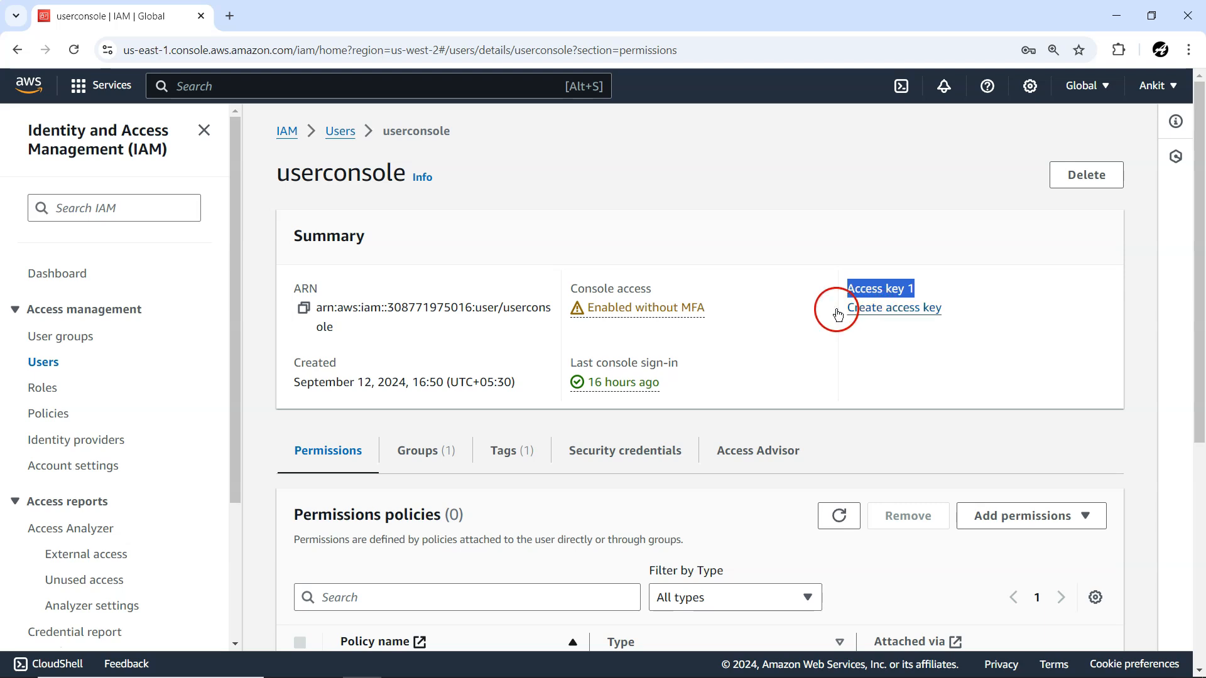
double_click(296, 174)
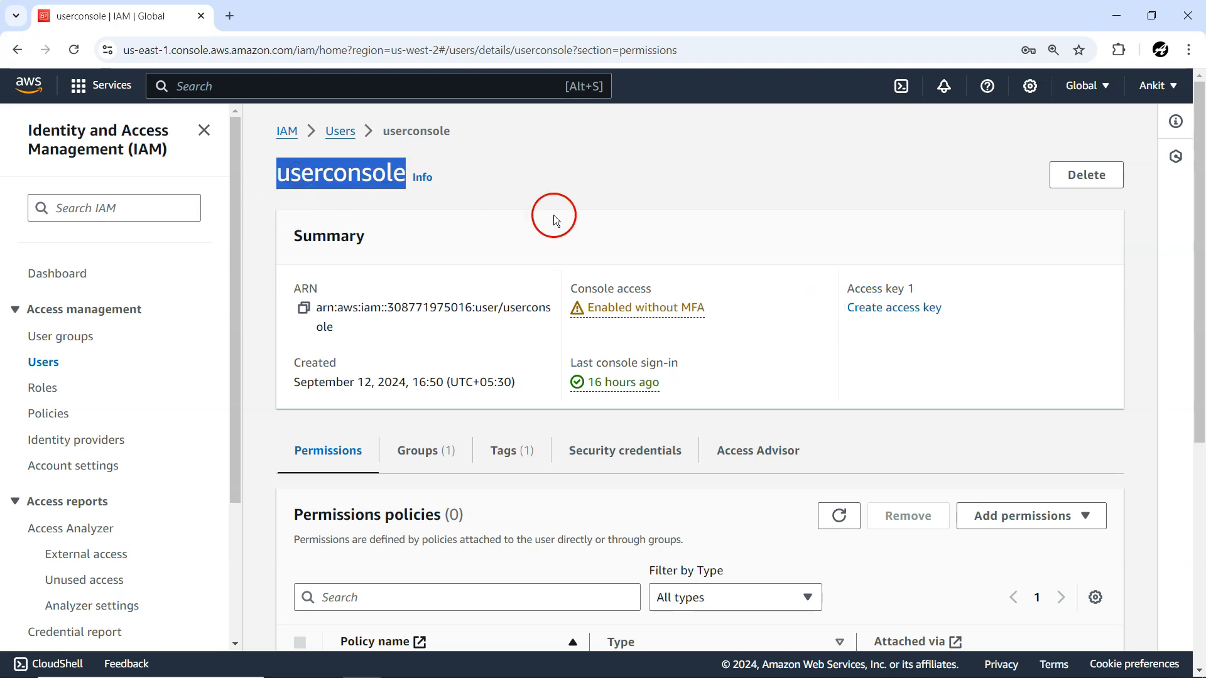
left_click(887, 316)
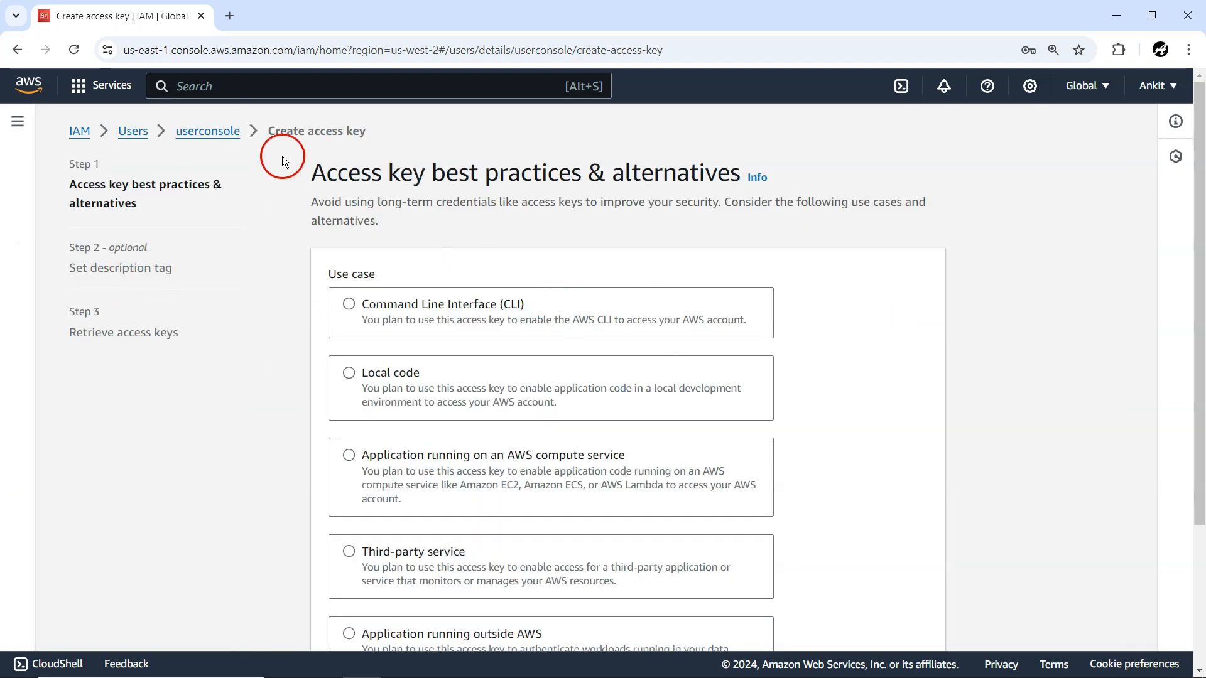
left_click(201, 130)
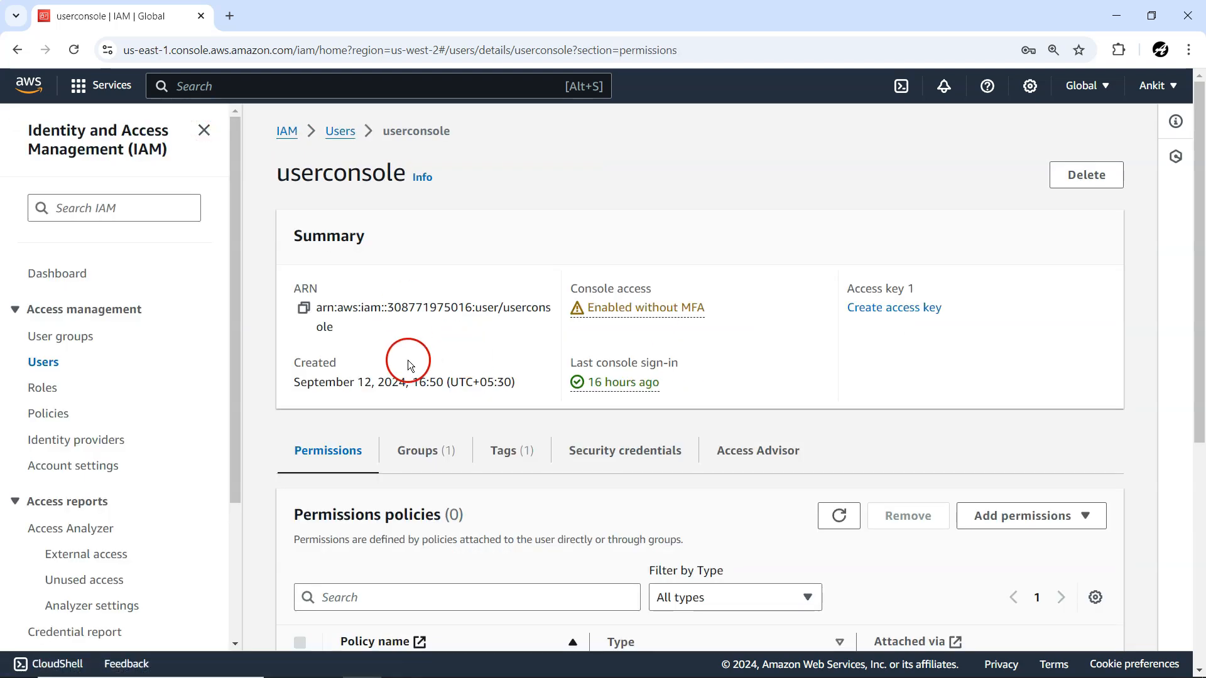
Step: Open the details of userprogram and examine its console access, access key option and permissions policies
left_click(36, 360)
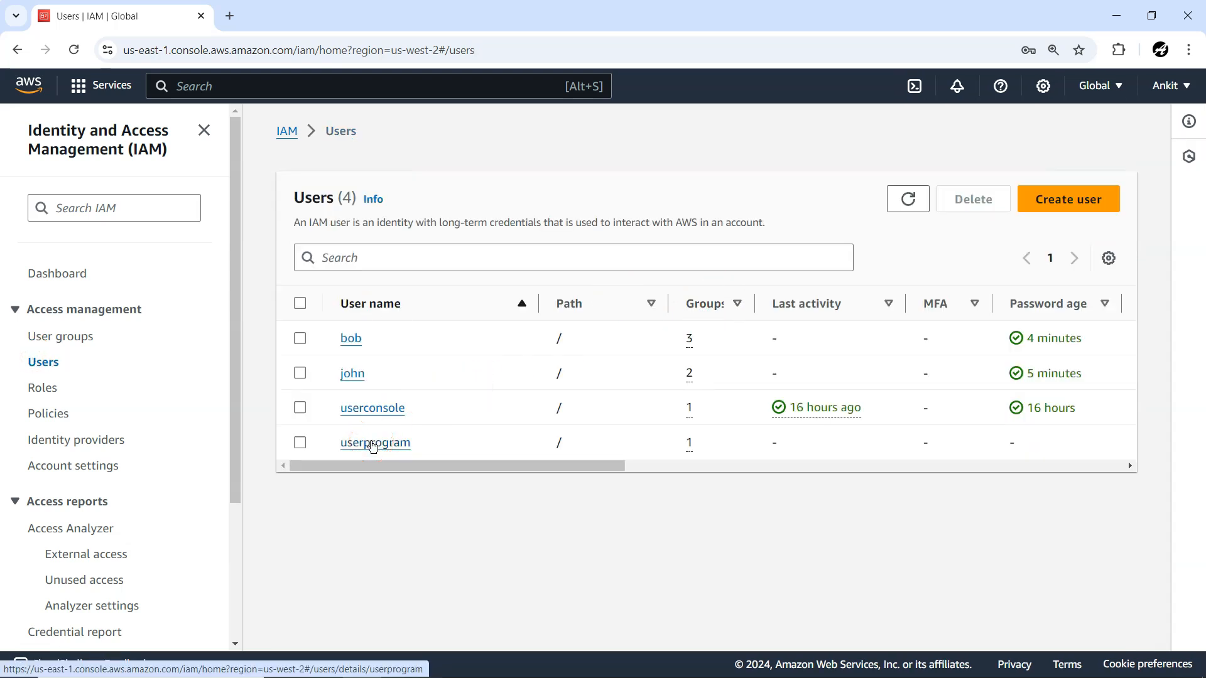
left_click(372, 444)
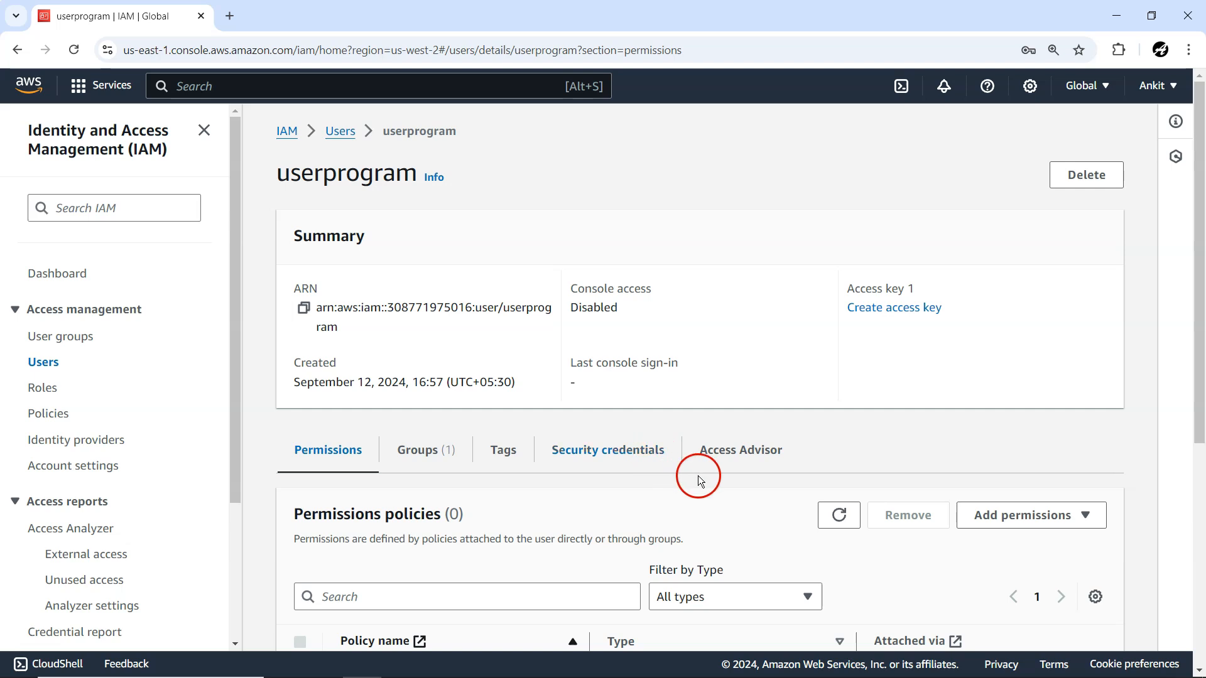
left_click_drag(585, 288, 654, 292)
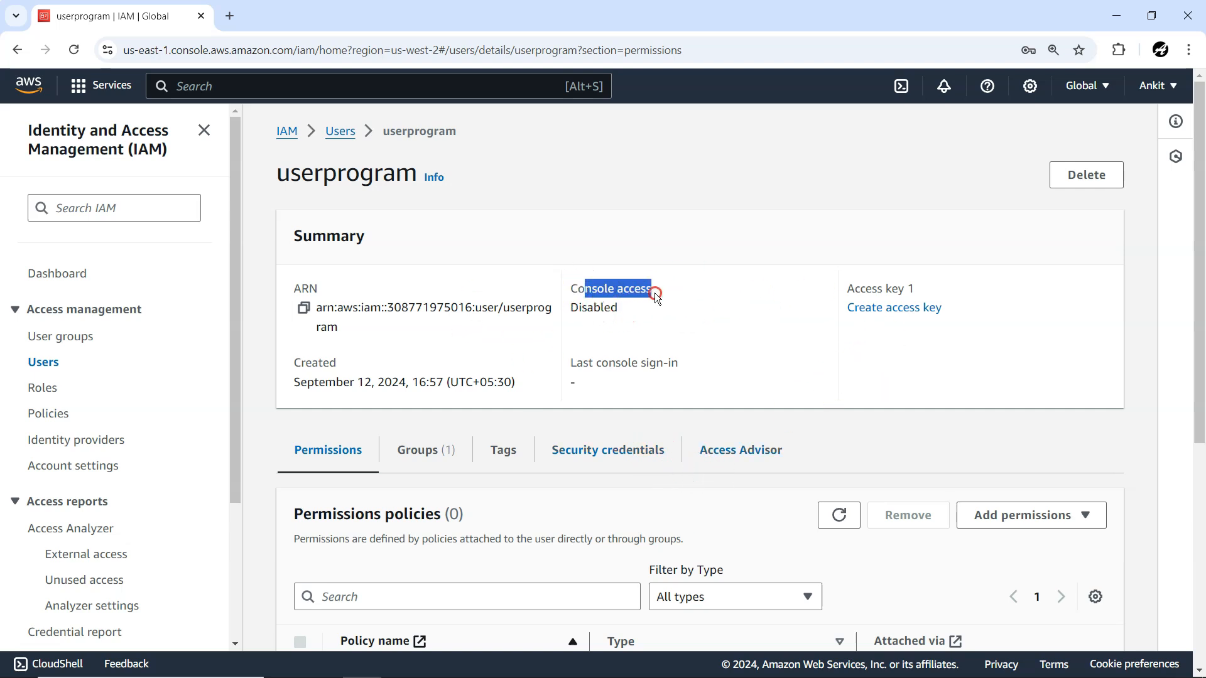
left_click(889, 345)
scroll(873, 383, "down", 3)
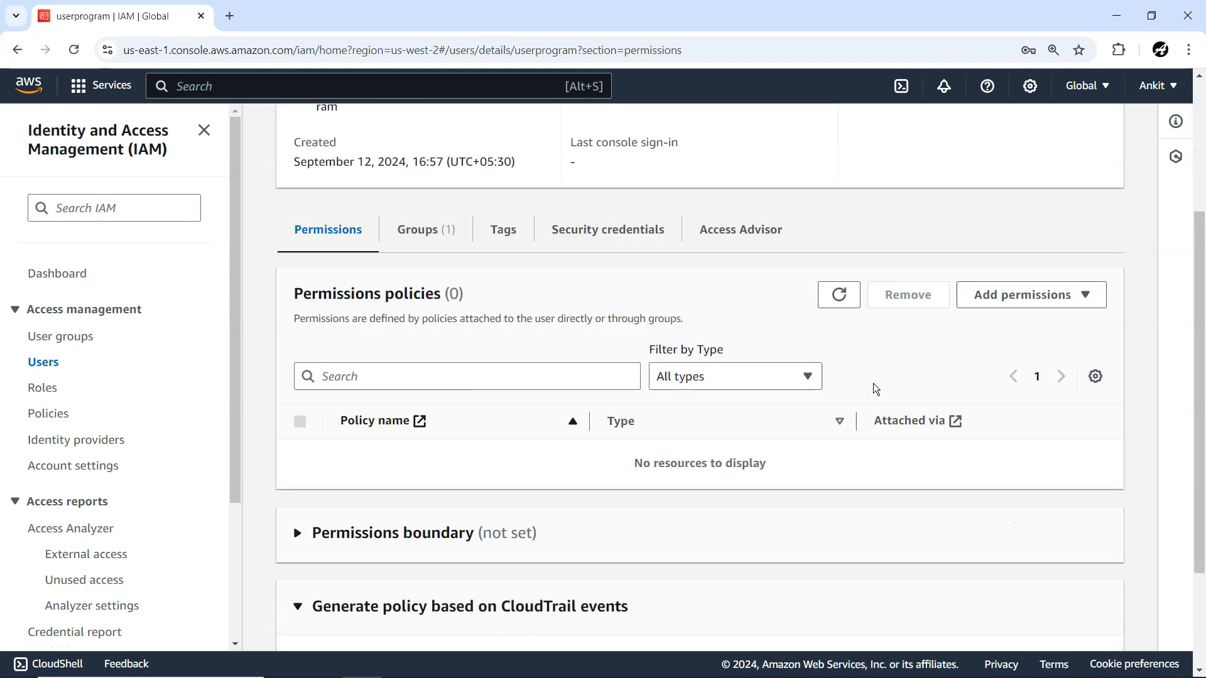
scroll(886, 423, "up", 3)
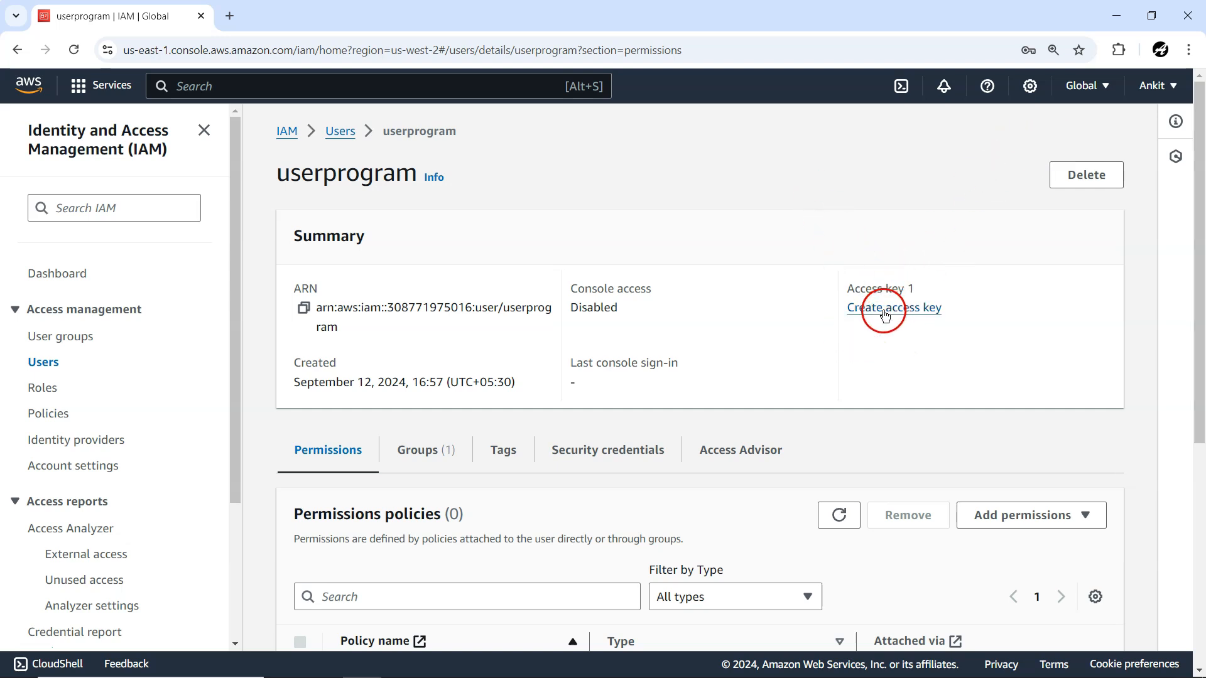
double_click(317, 178)
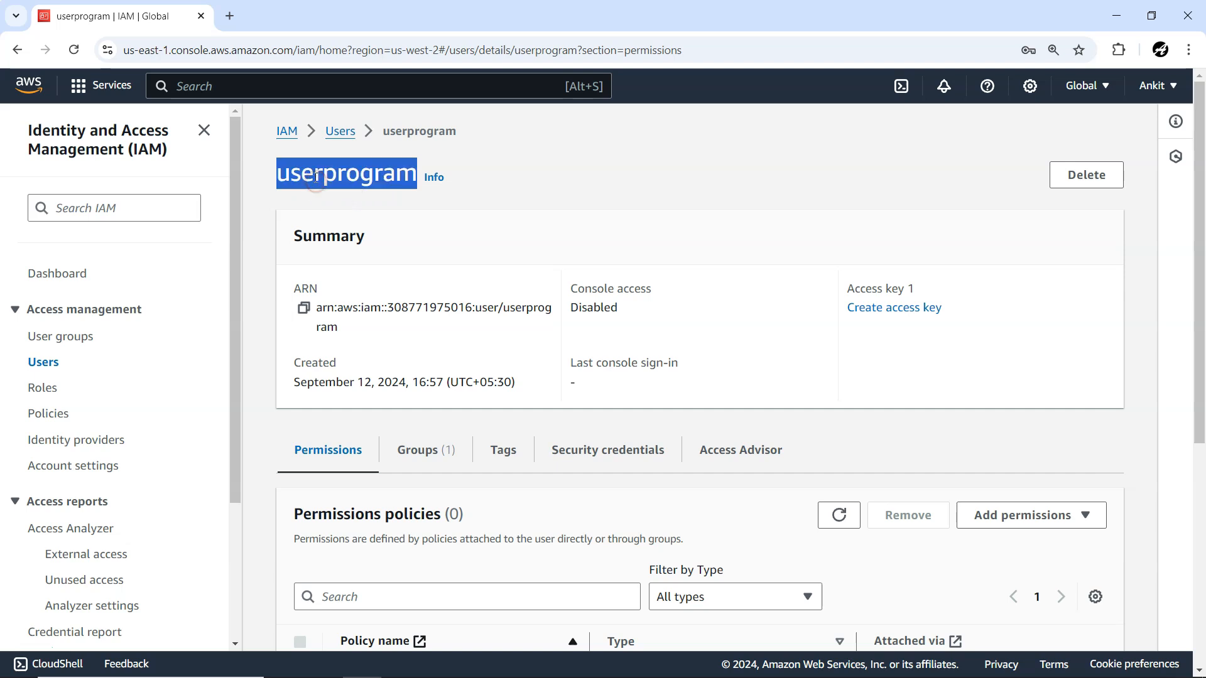
Step: Open access key creation from the root user's security credentials and read the recommendation about root user access keys
left_click(1155, 91)
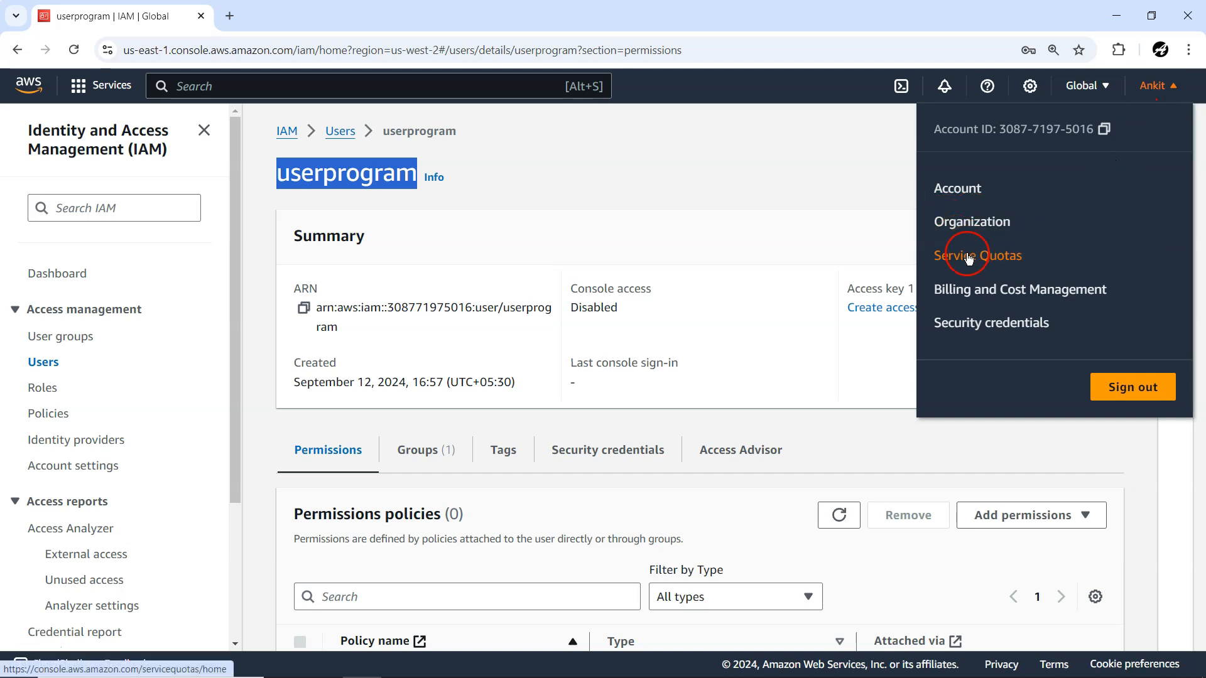
left_click(968, 323)
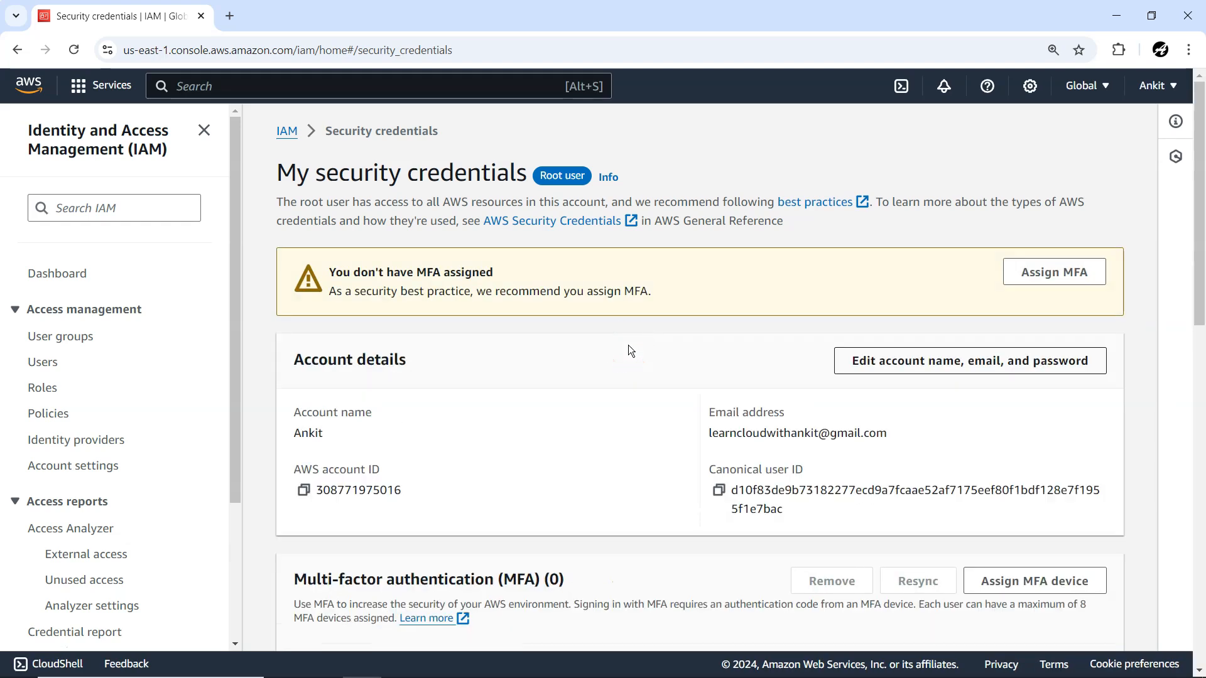
scroll(628, 344, "down", 6)
scroll(628, 344, "down", 3)
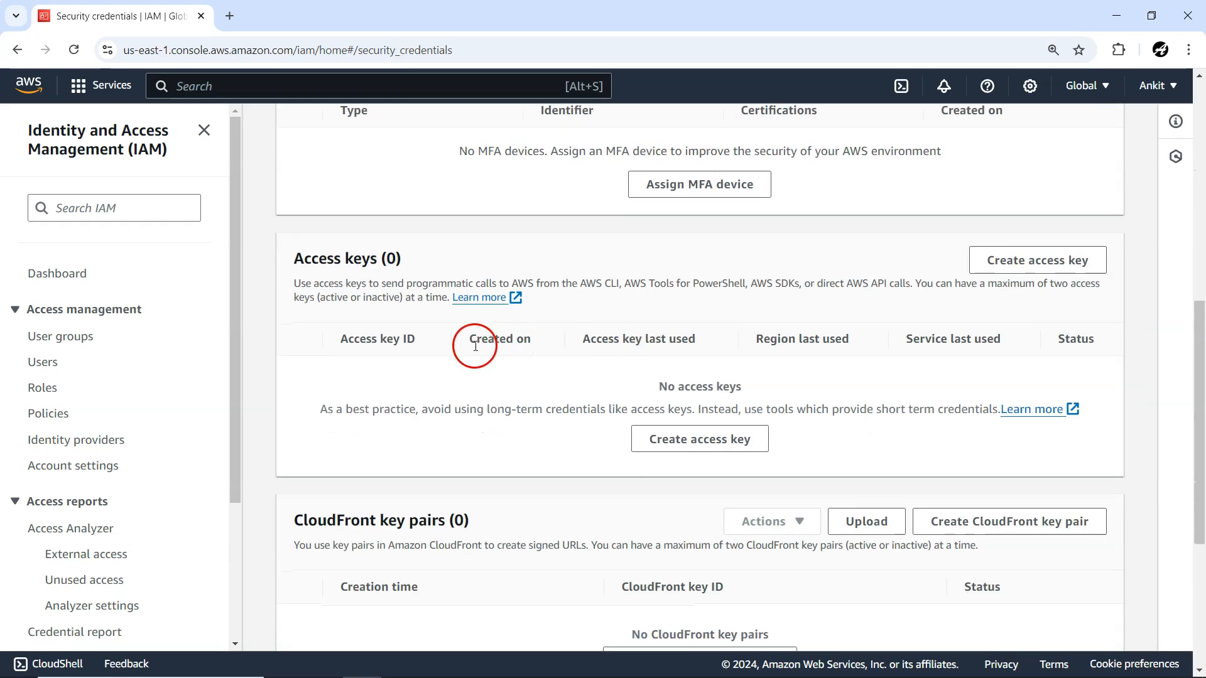
left_click(732, 449)
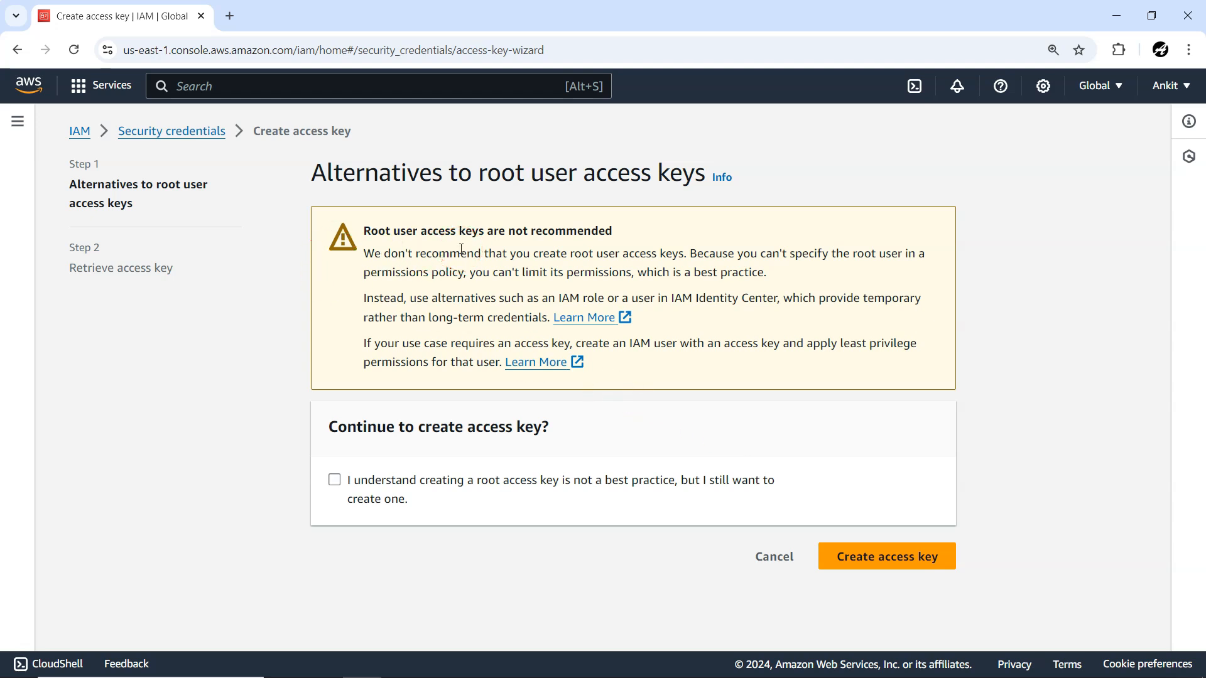
left_click_drag(364, 254, 687, 256)
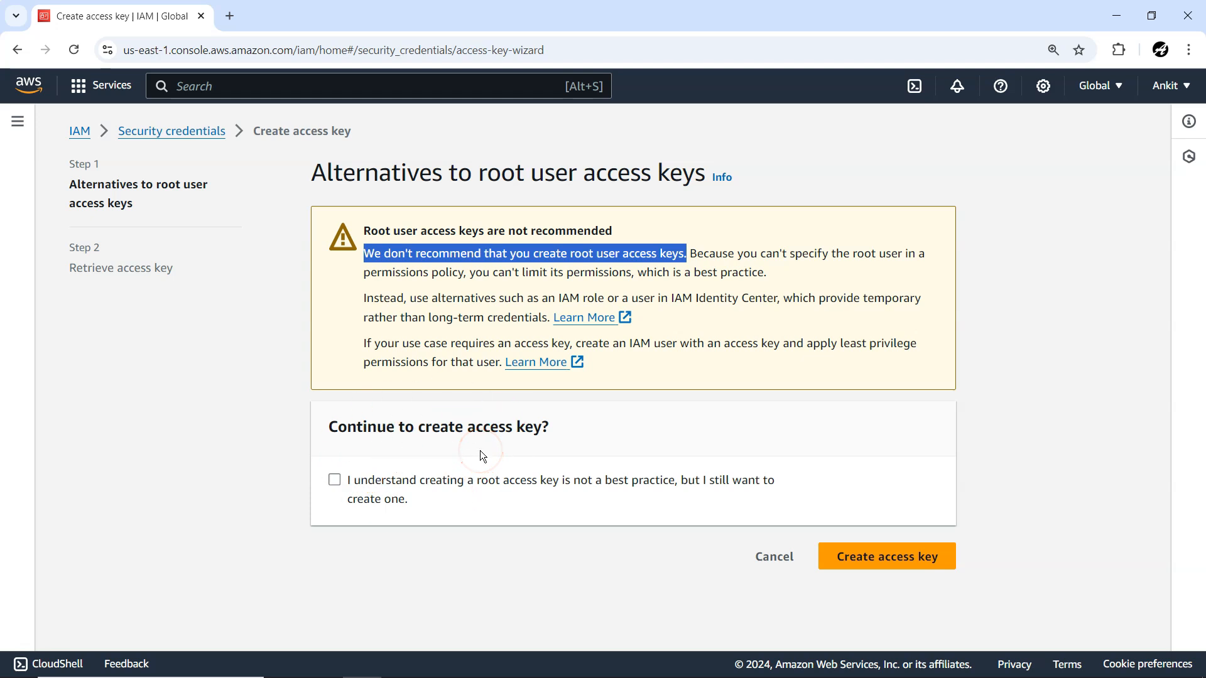
Step: Cancel the root user's access key creation and review the root user's security credentials and account options
left_click(772, 557)
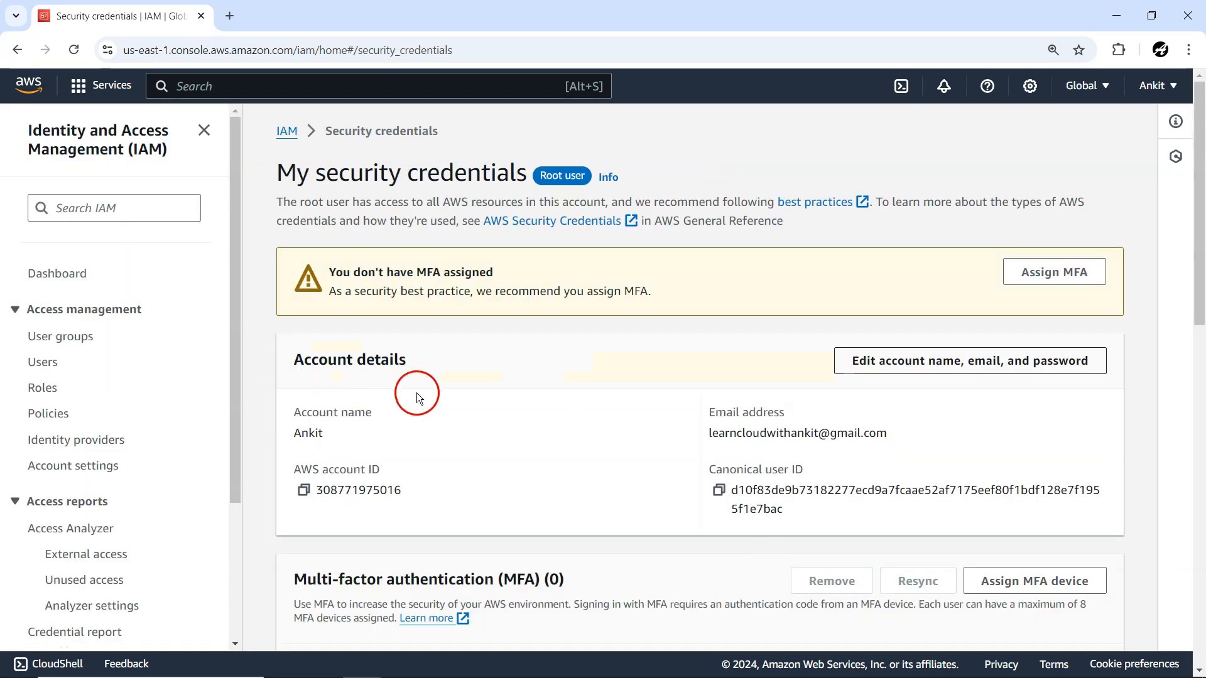
scroll(547, 434, "down", 10)
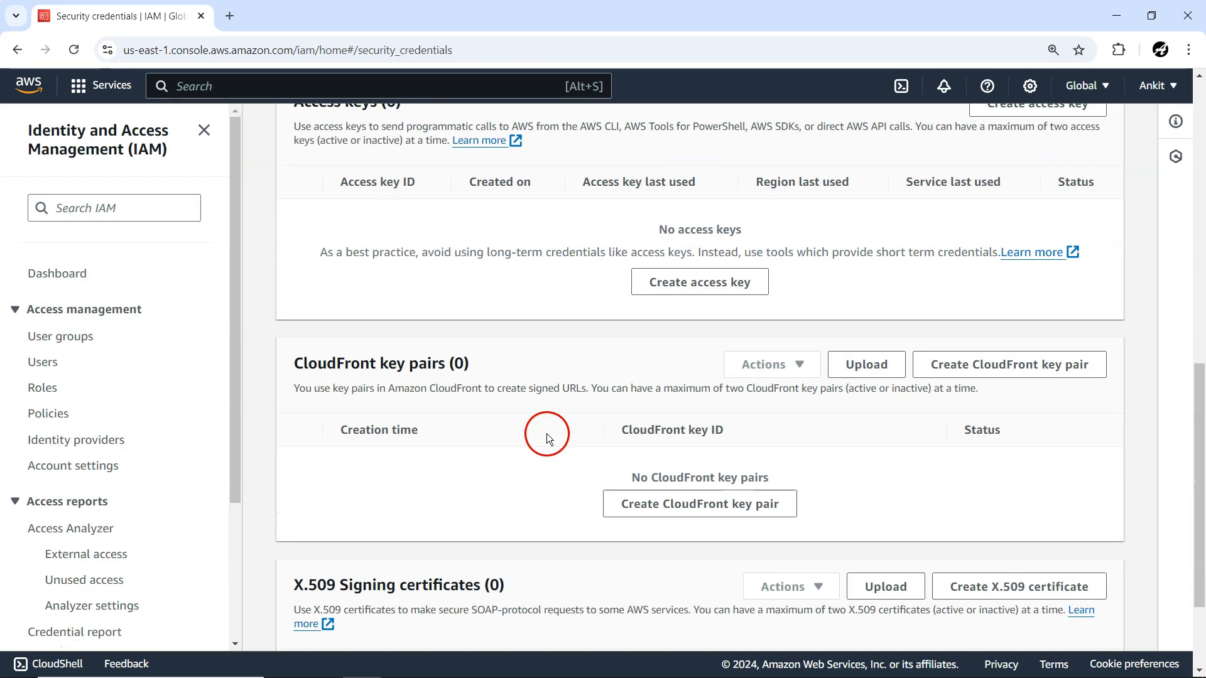
scroll(547, 433, "up", 10)
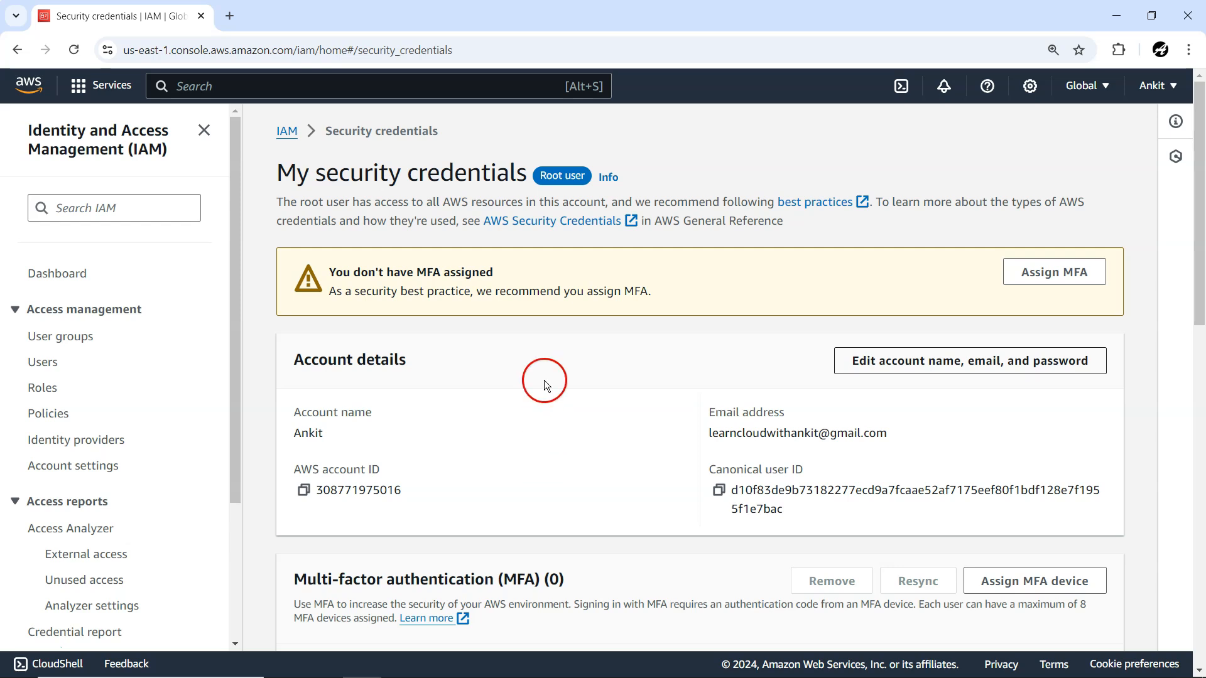
left_click(1170, 86)
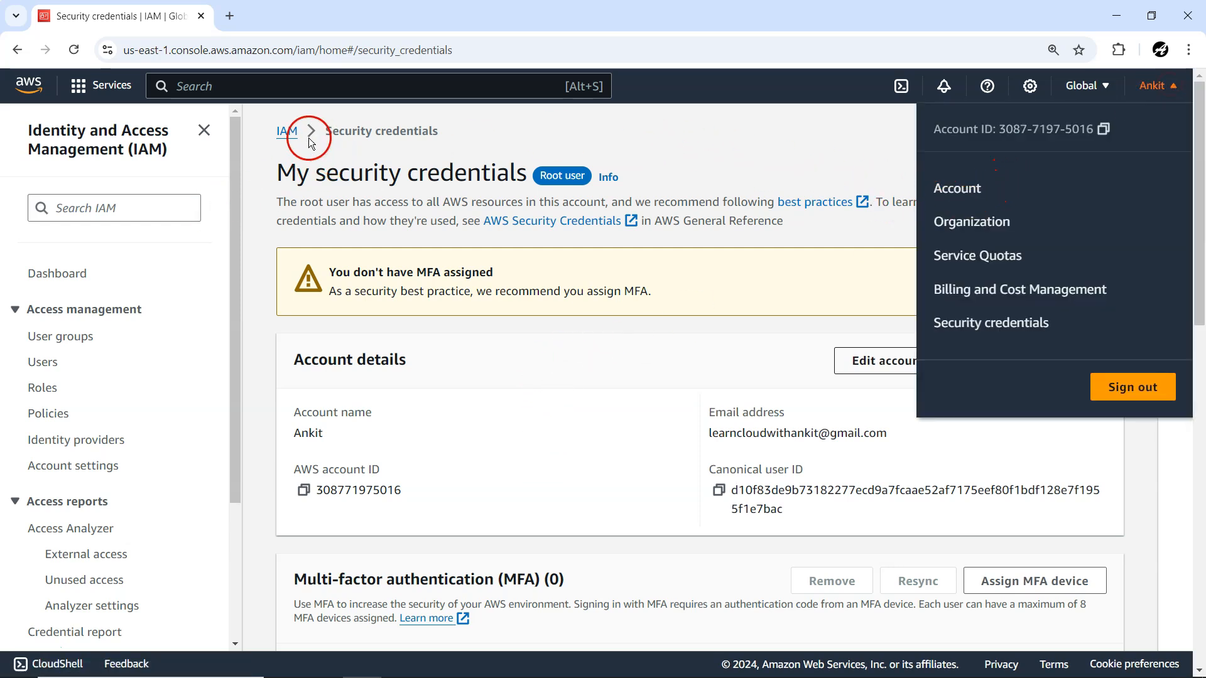
Step: Return to the IAM dashboard and open the details of the console user who belongs to two groups
left_click(287, 132)
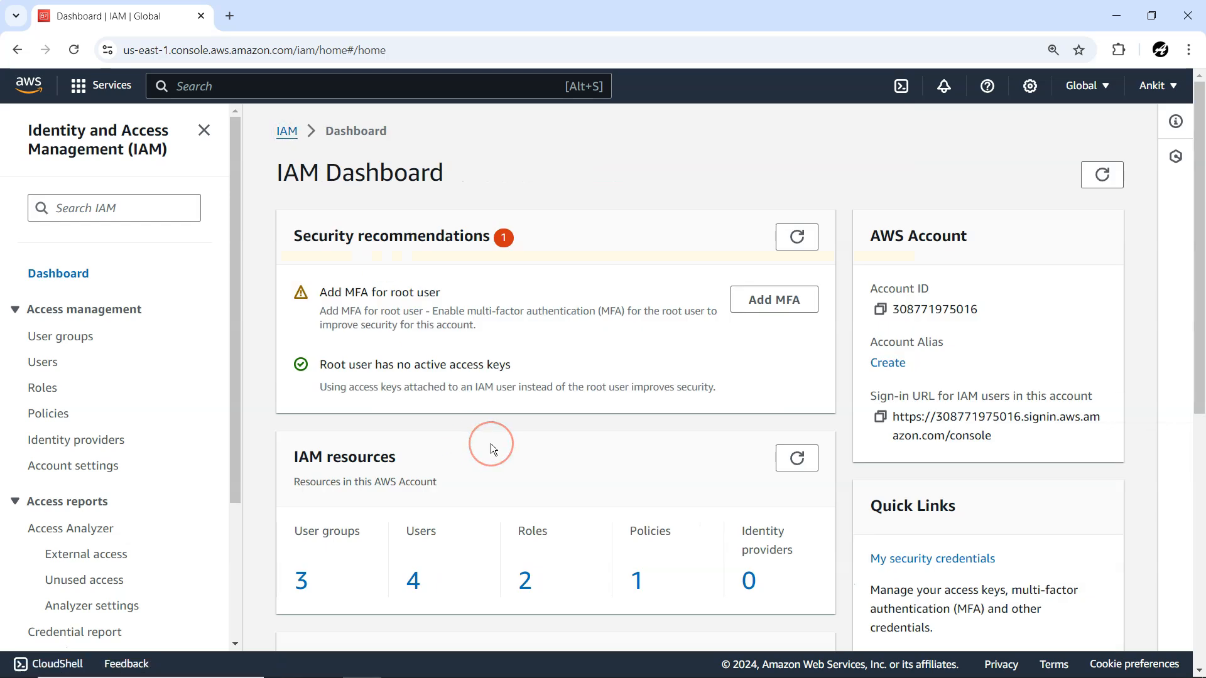
scroll(491, 443, "down", 3)
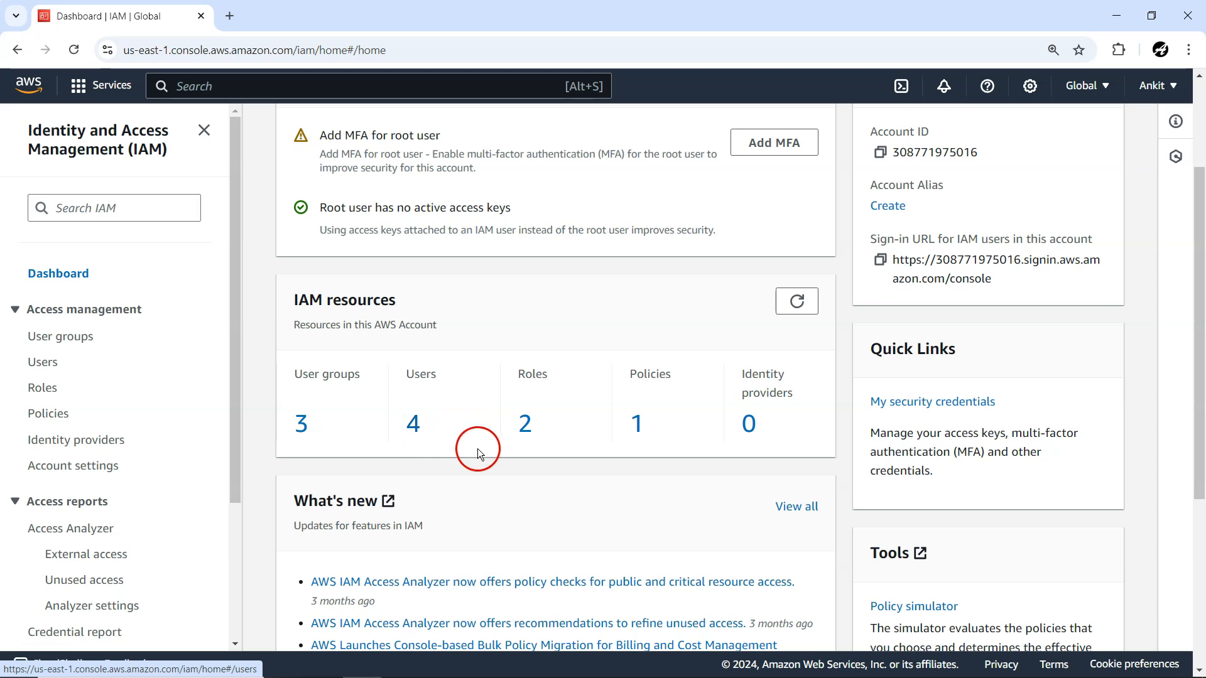
left_click(415, 424)
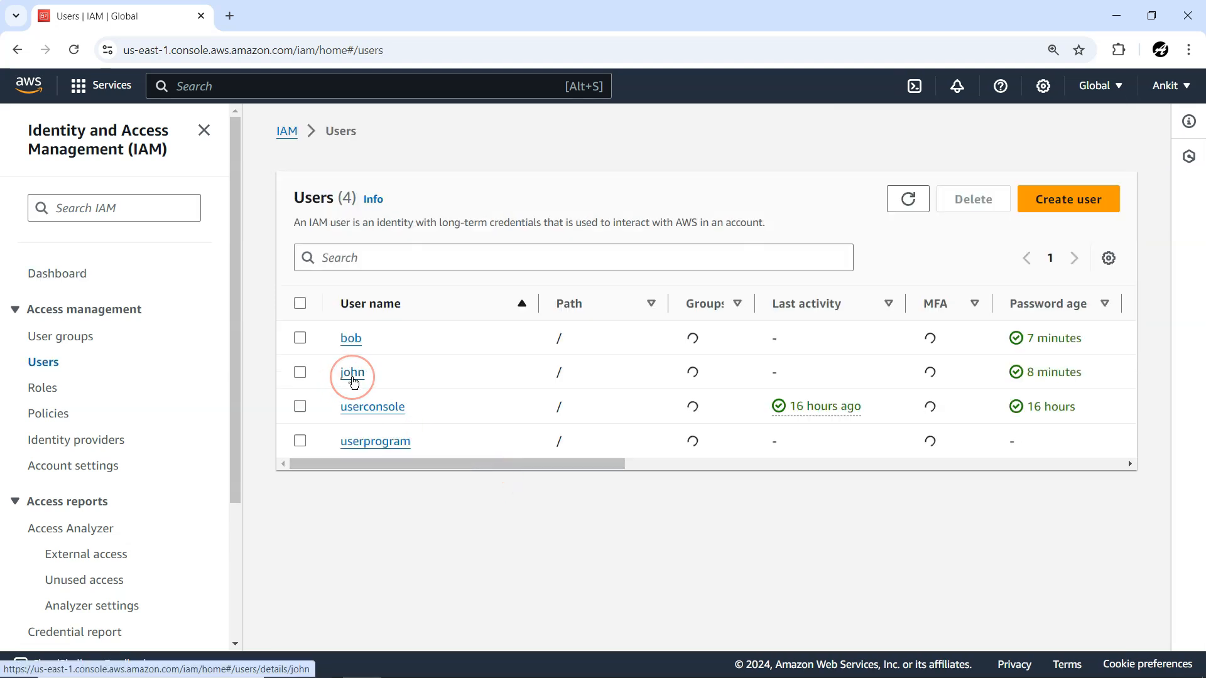
left_click(351, 376)
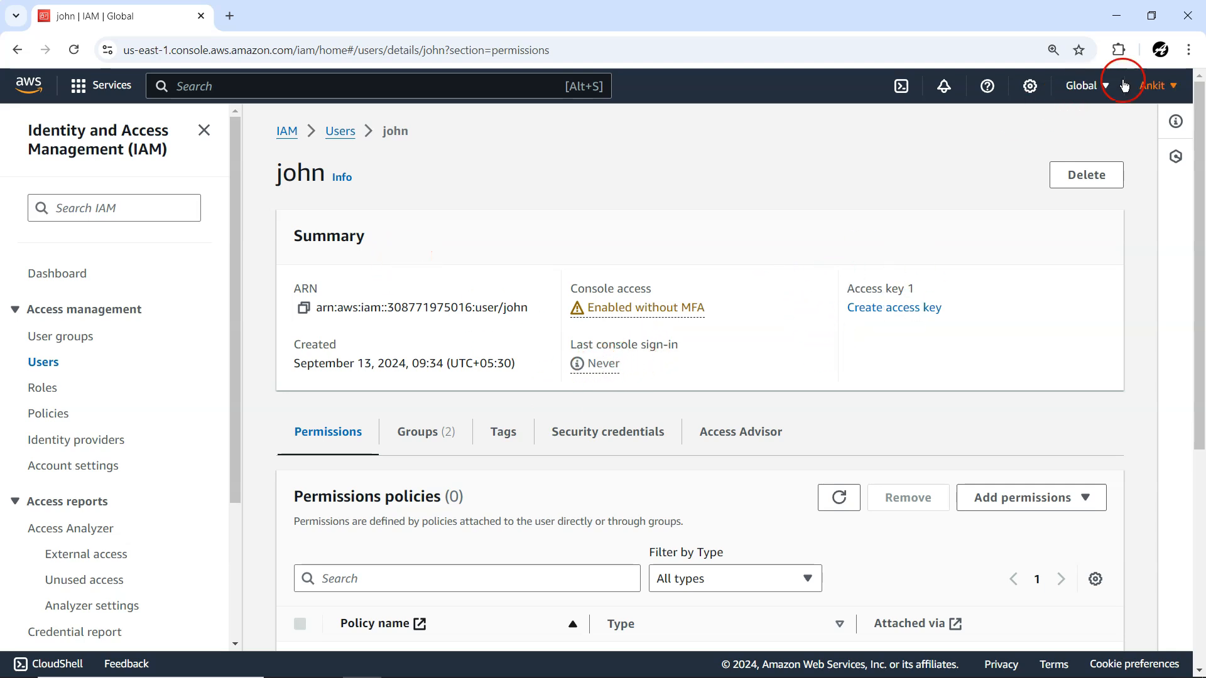
Step: Open a new incognito window and load the suggested aws.amazon.com site for "aws"
left_click(1187, 50)
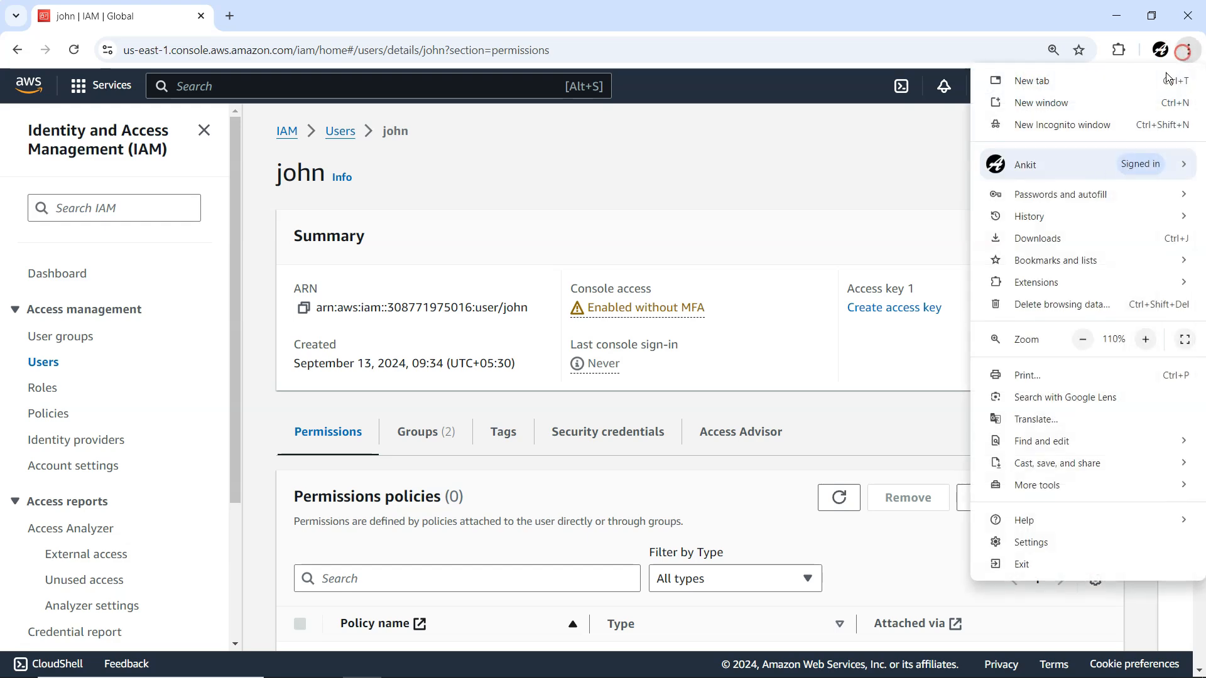
left_click(1100, 130)
type("a")
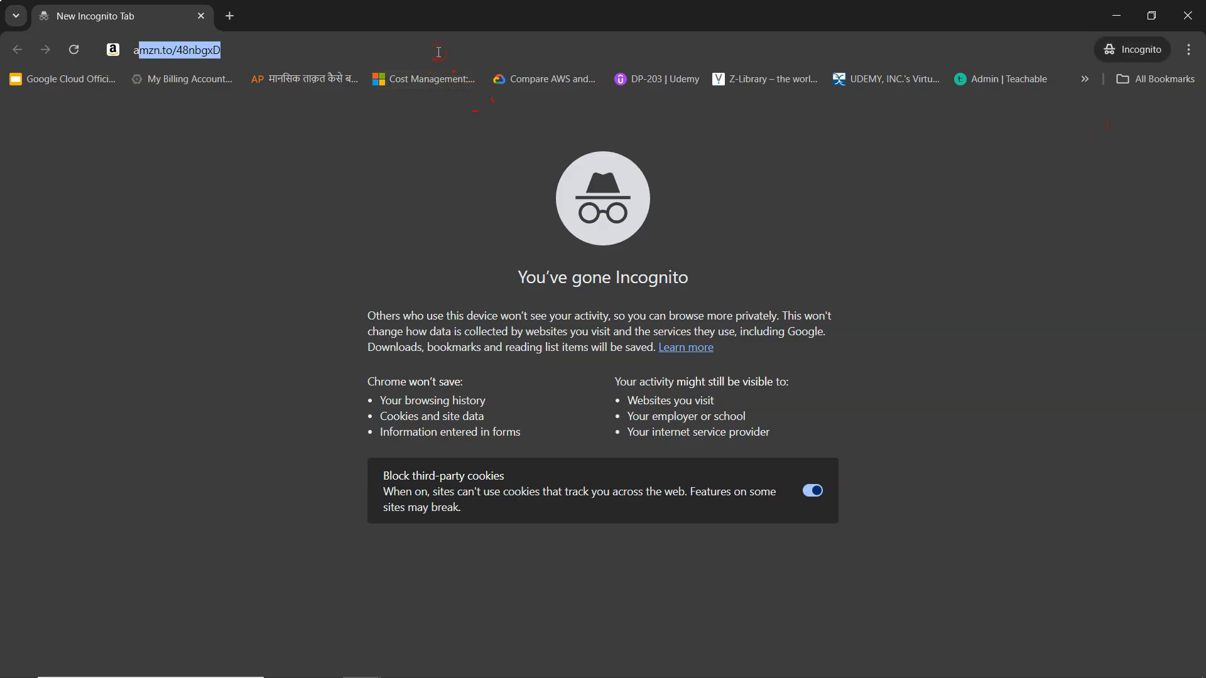
type("ws")
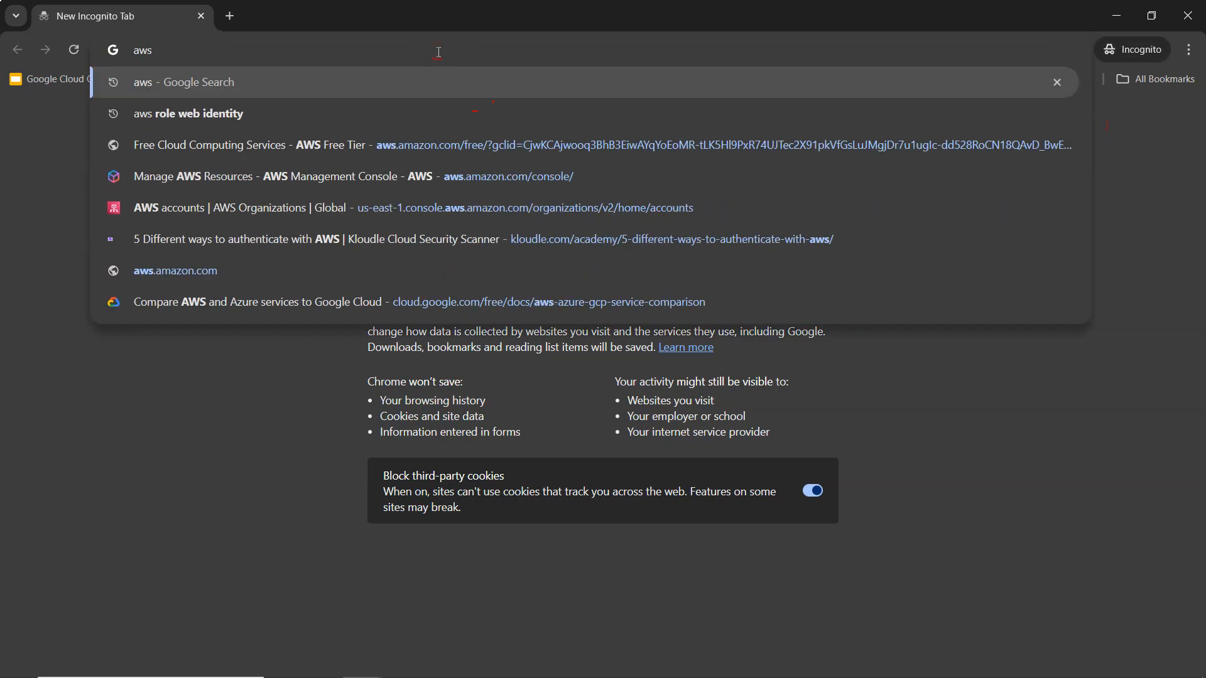
key("Down")
key("Down")
key("Down")
key("Down")
key("Down")
key("Down")
key("Return")
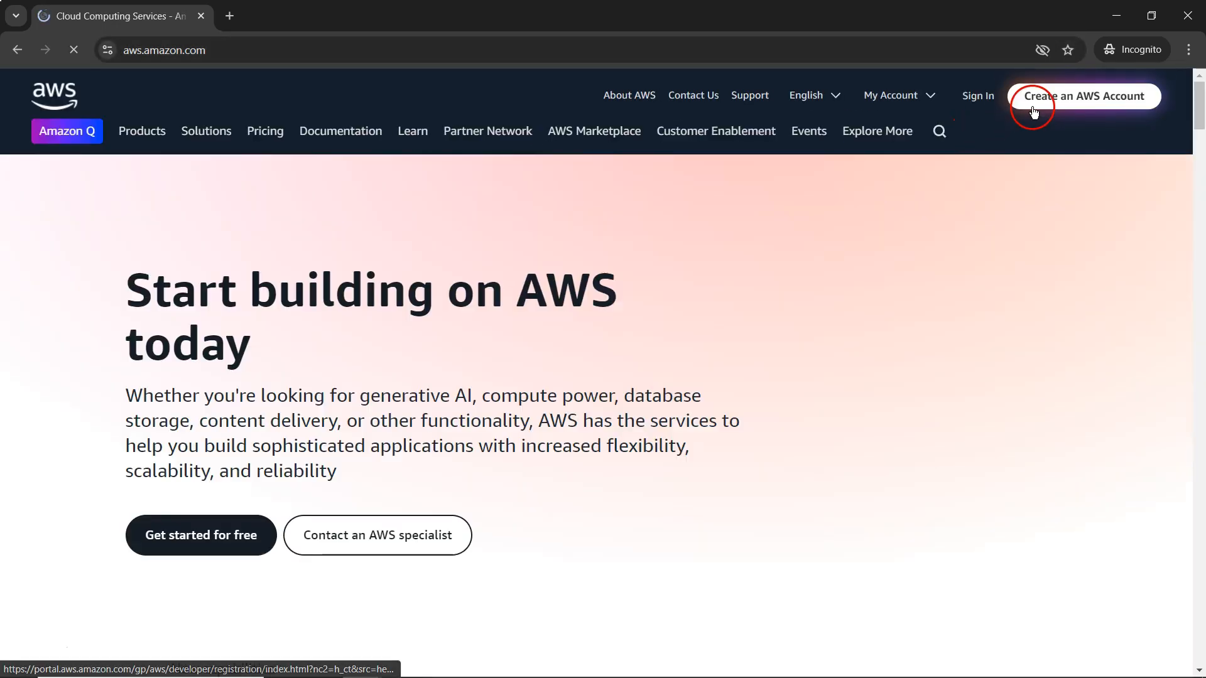
Step: Open the IAM user sign-in page with the new sign-in UI and paste in the account ID copied from the root user's session
left_click(981, 101)
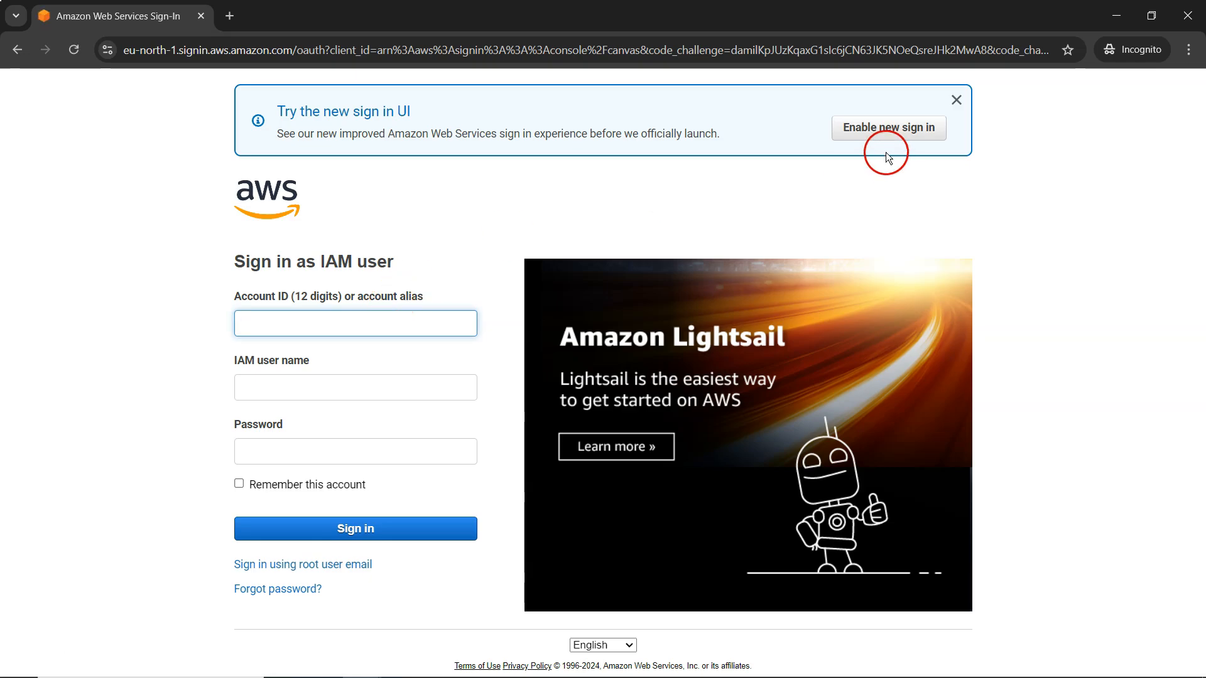
left_click(877, 133)
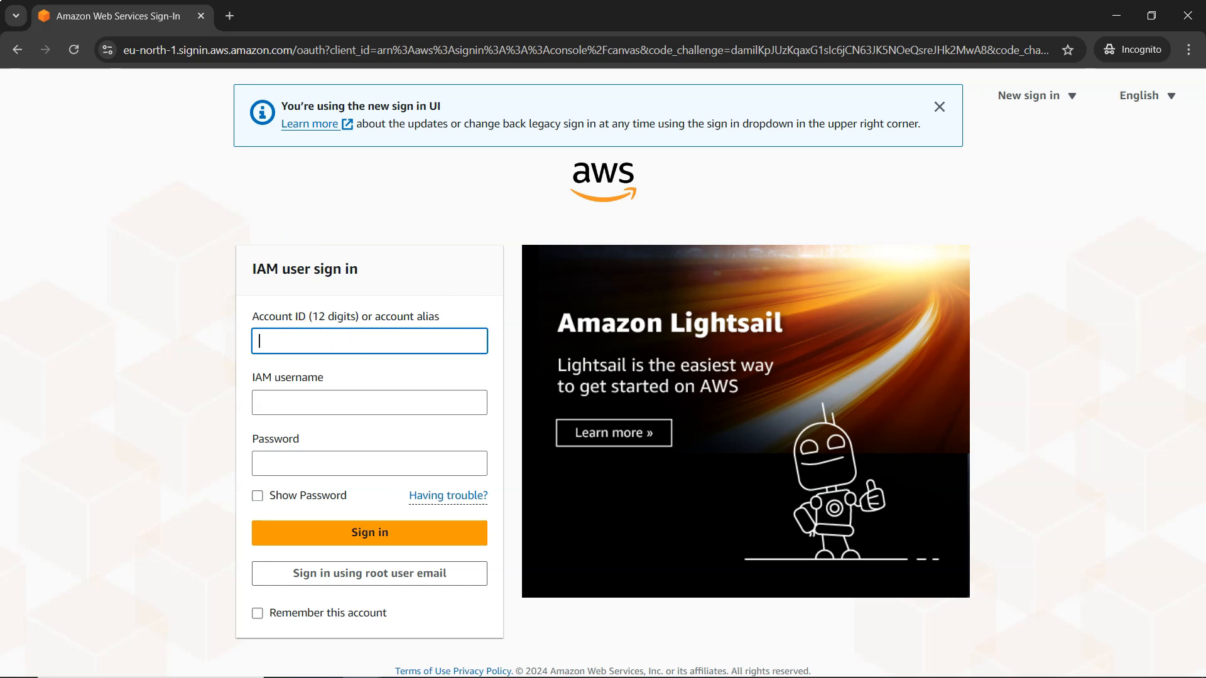
key("alt+Tab")
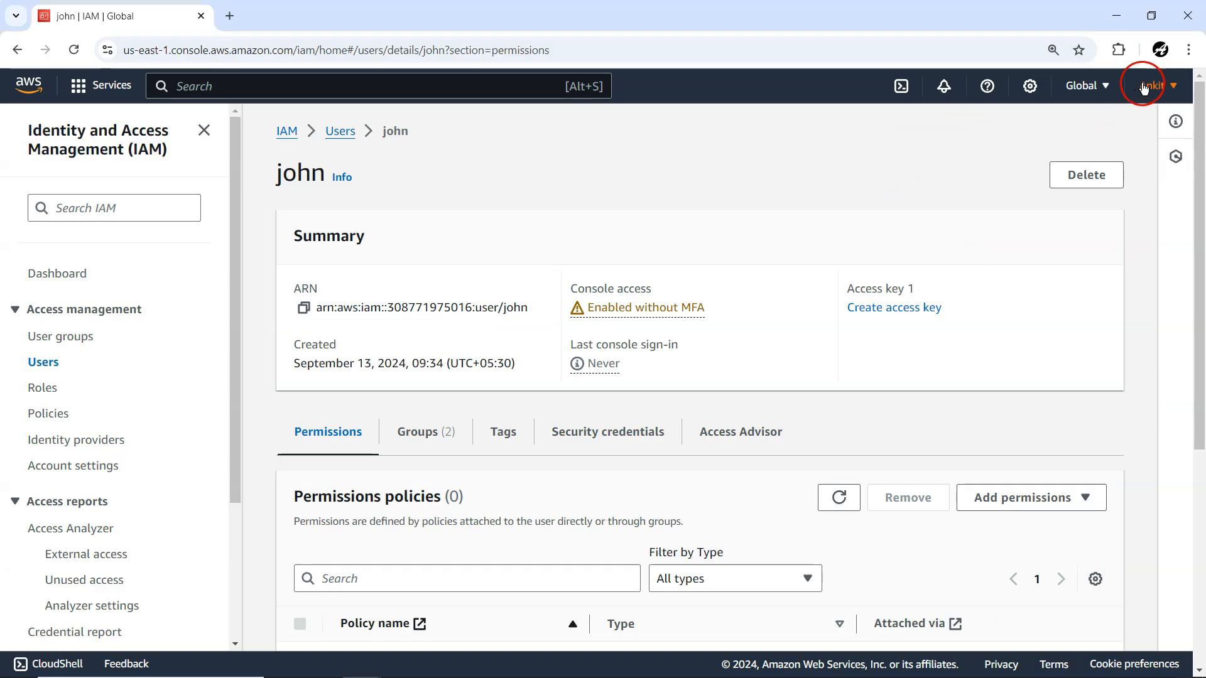
left_click(1153, 85)
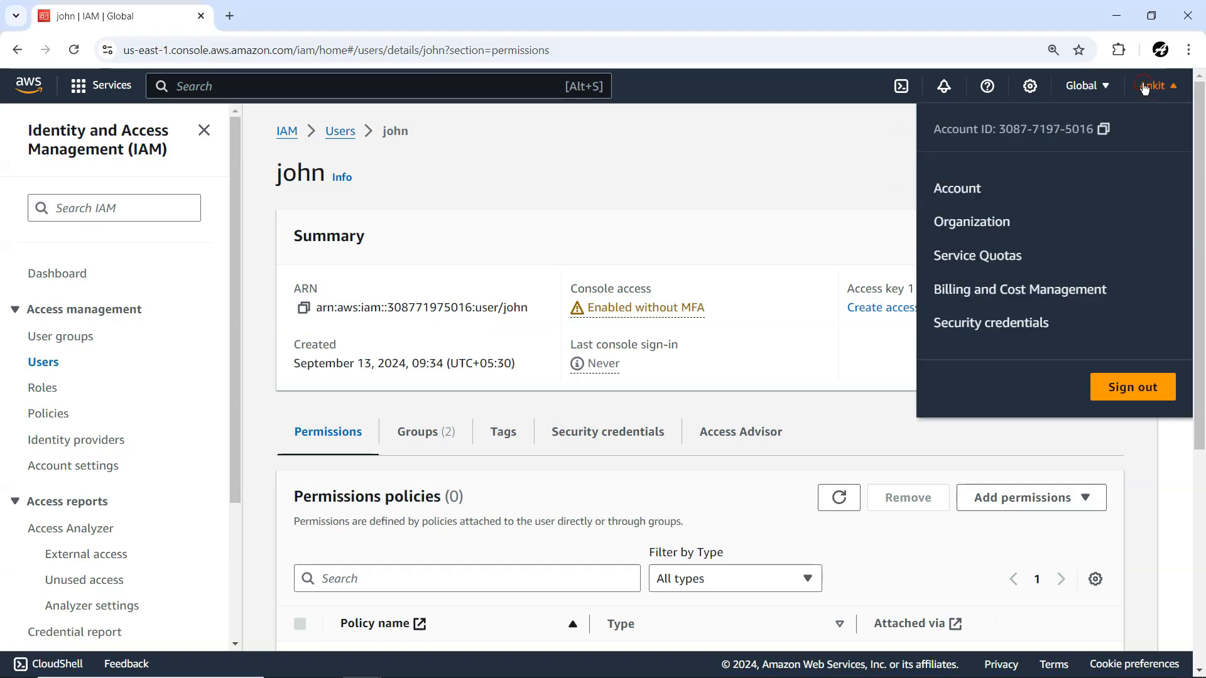
left_click(1105, 128)
key("alt+Tab")
left_click(309, 331)
key("ctrl+v")
Step: Enter the console user's IAM username and password, and sign in to the AWS console
left_click(323, 405)
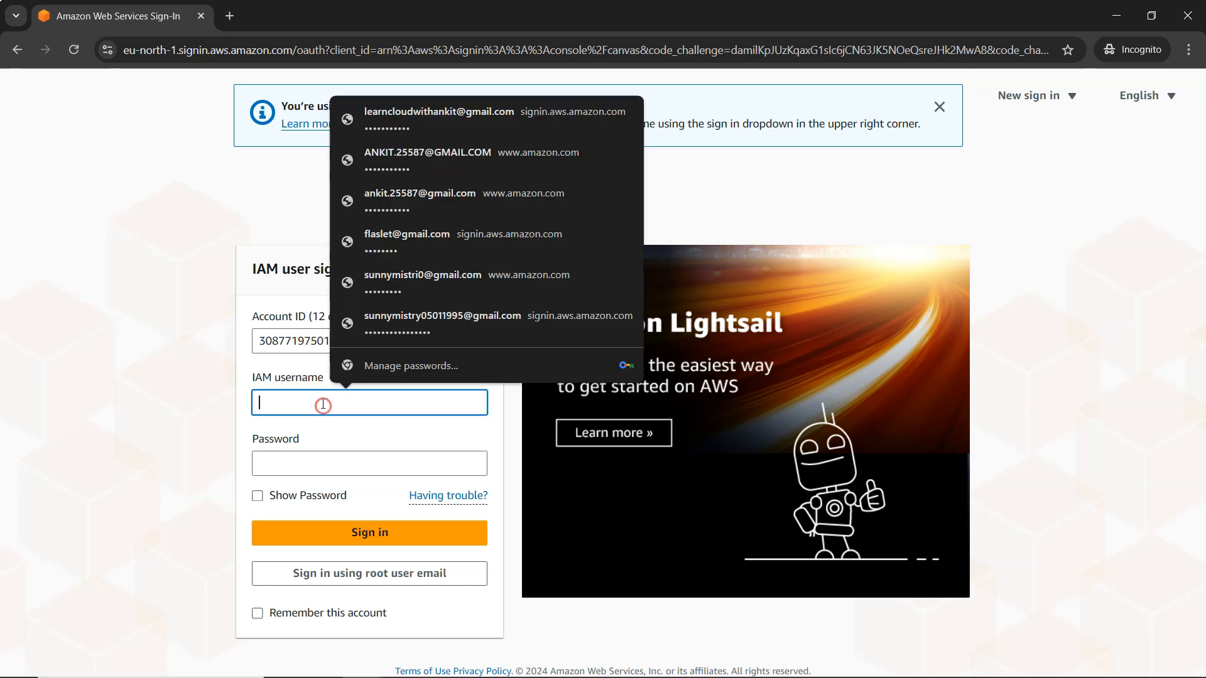
type("john")
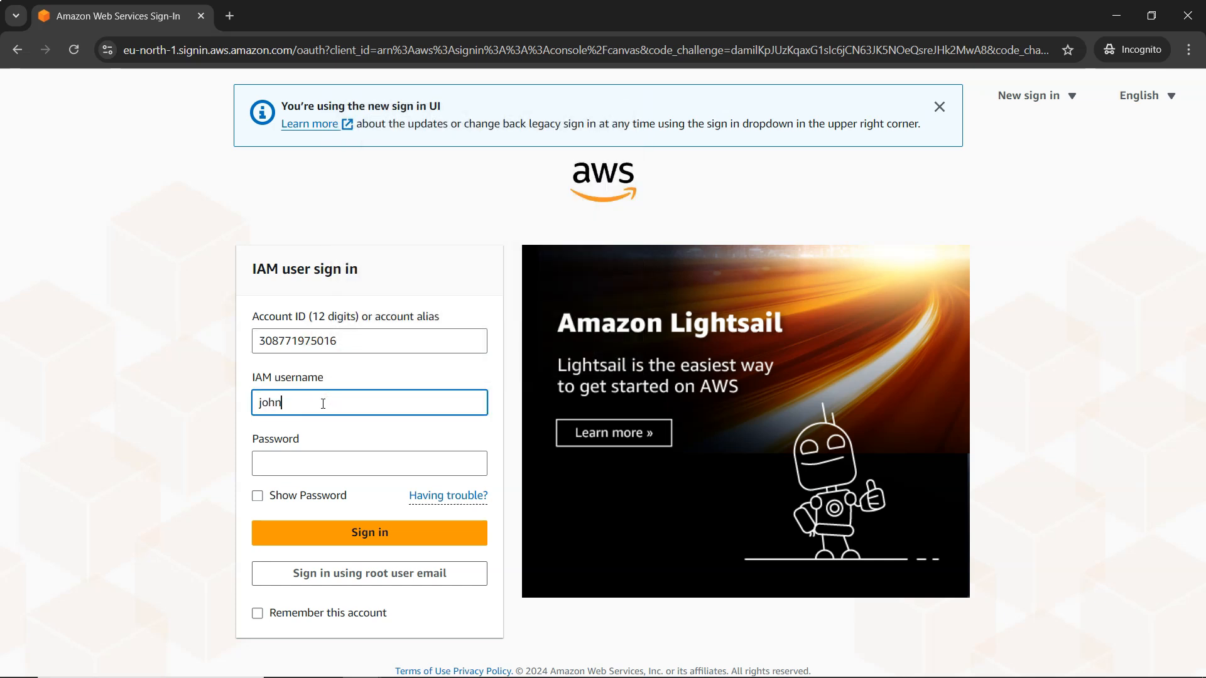
key("Tab")
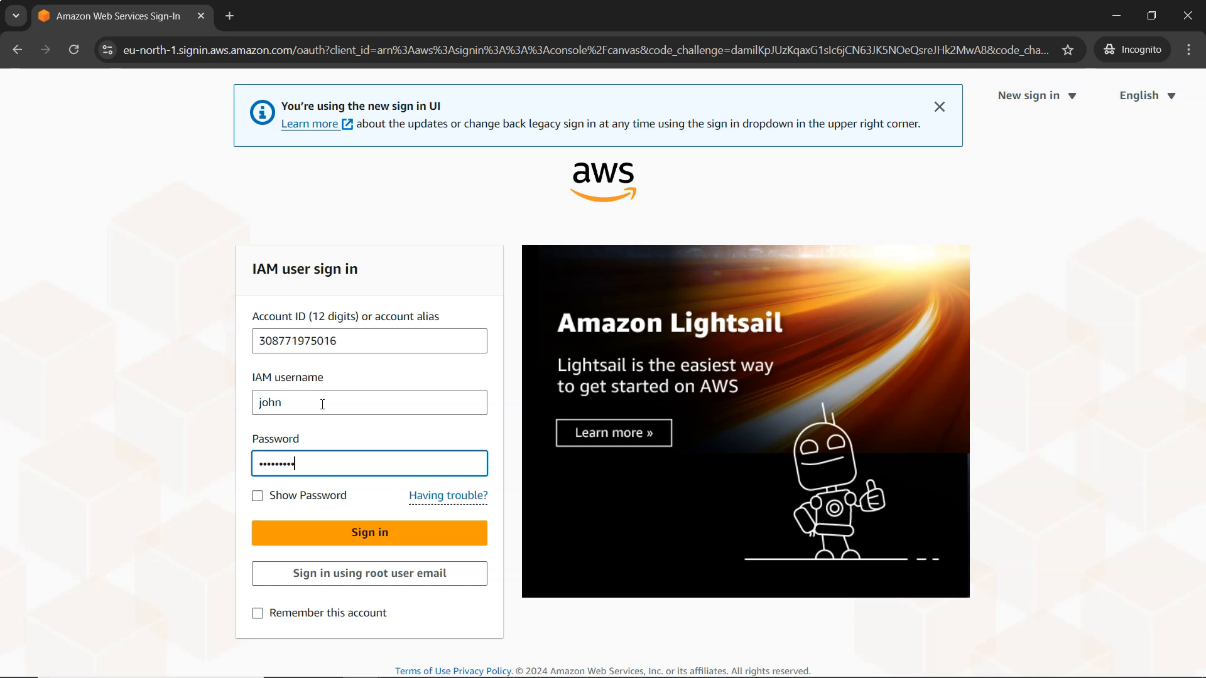
left_click(320, 465)
left_click(361, 531)
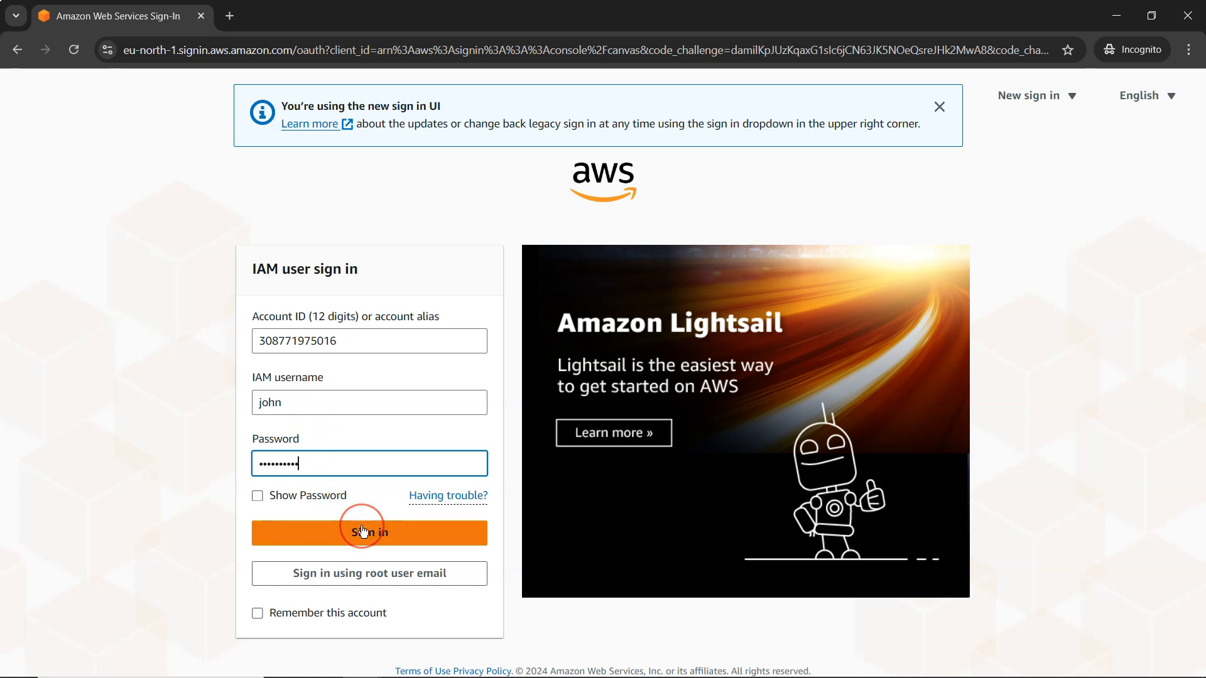
left_click(362, 531)
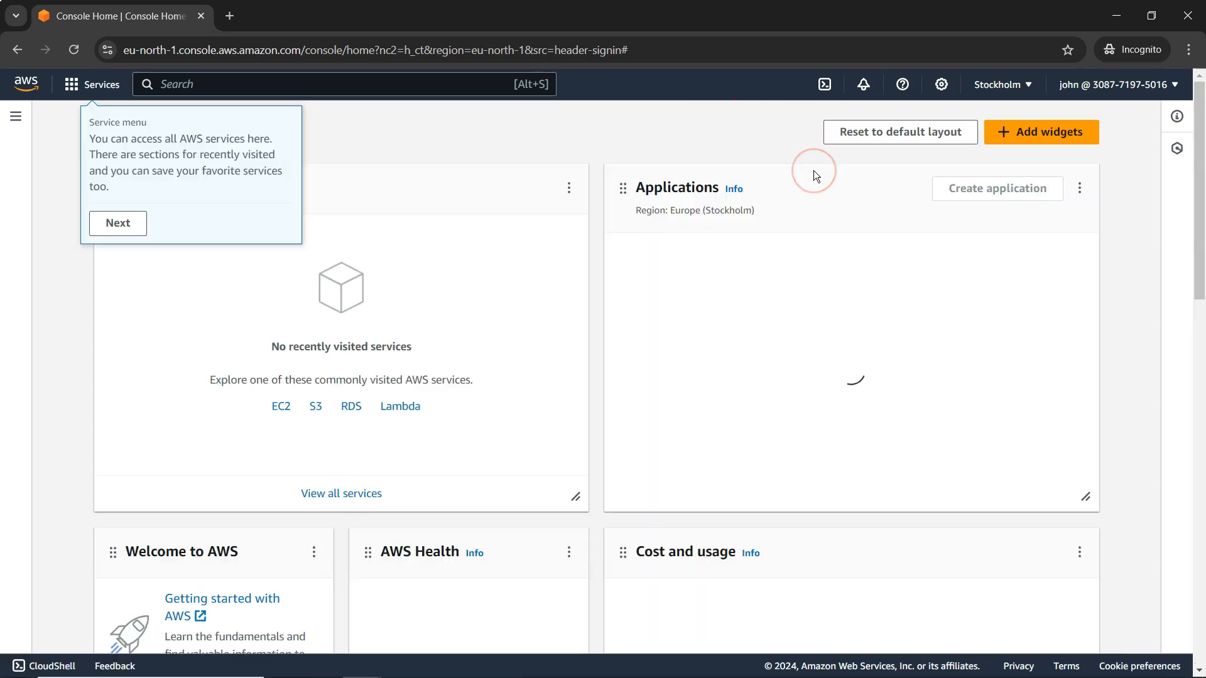
Step: Check the signed-in IAM user's account ID and user name, and advance past the service menu tip
left_click(1108, 86)
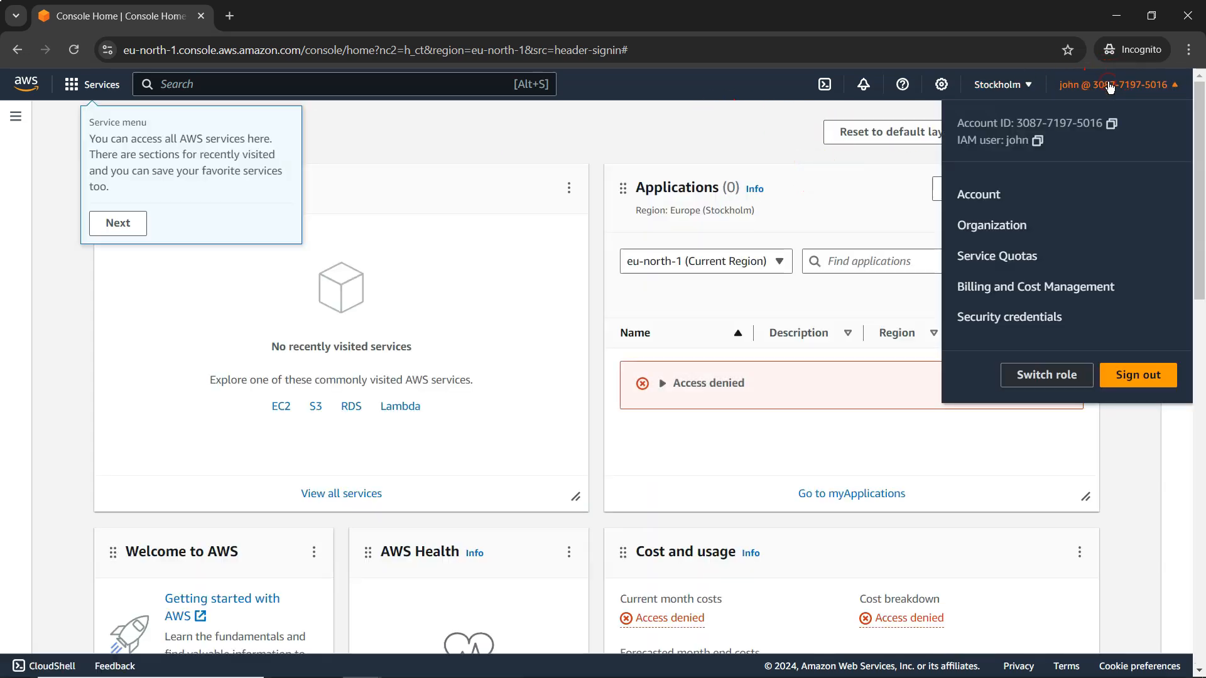
left_click_drag(1046, 121, 1092, 120)
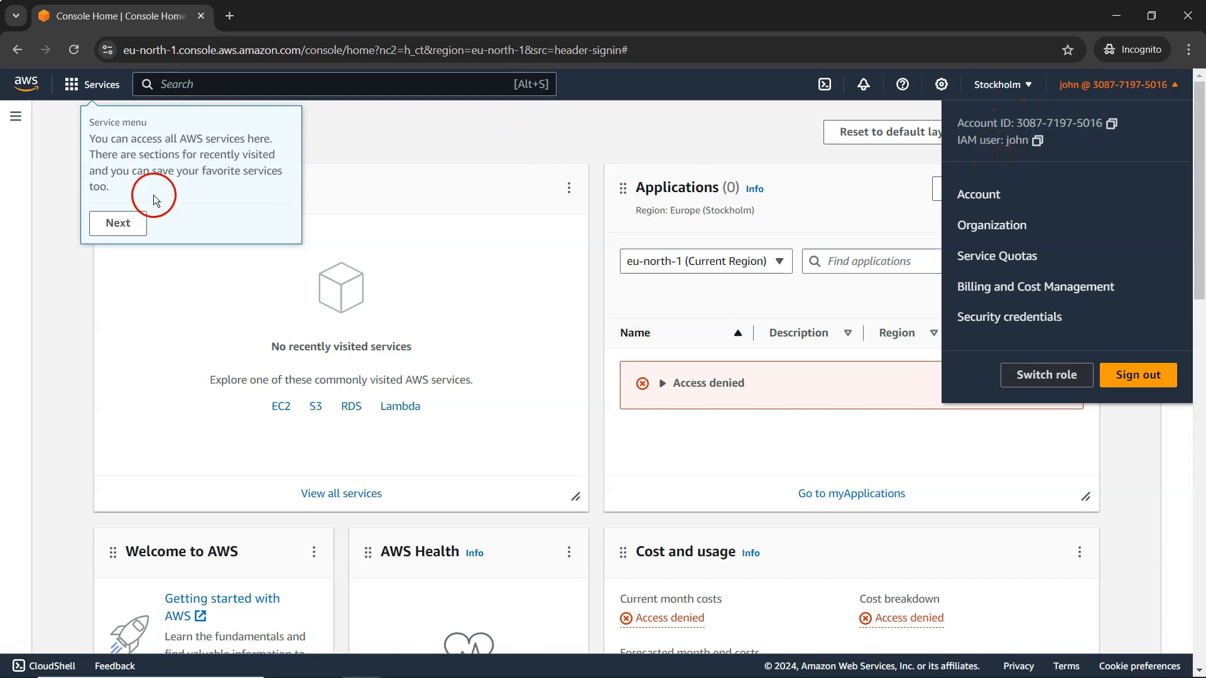
left_click(109, 223)
left_click(186, 203)
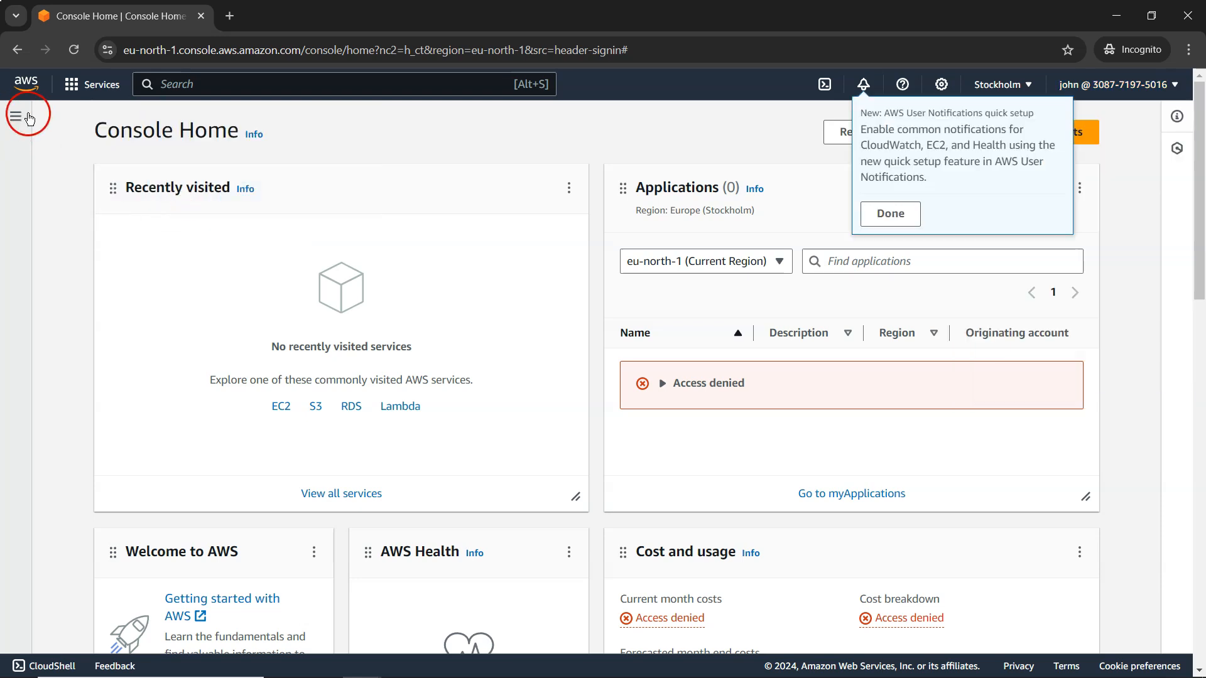
Step: Browse the services list, search for Ec2, and open the EC2 dashboard, dismissing the User Notifications tip
left_click(72, 86)
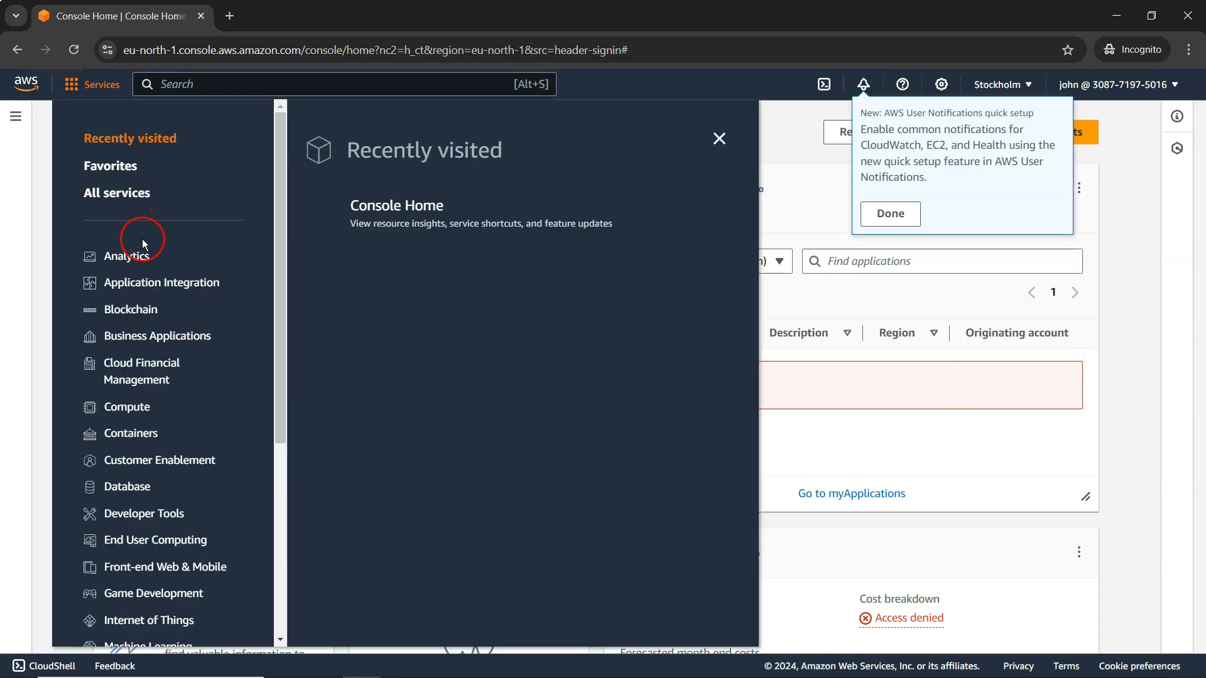
scroll(168, 478, "down", 2)
scroll(169, 471, "up", 2)
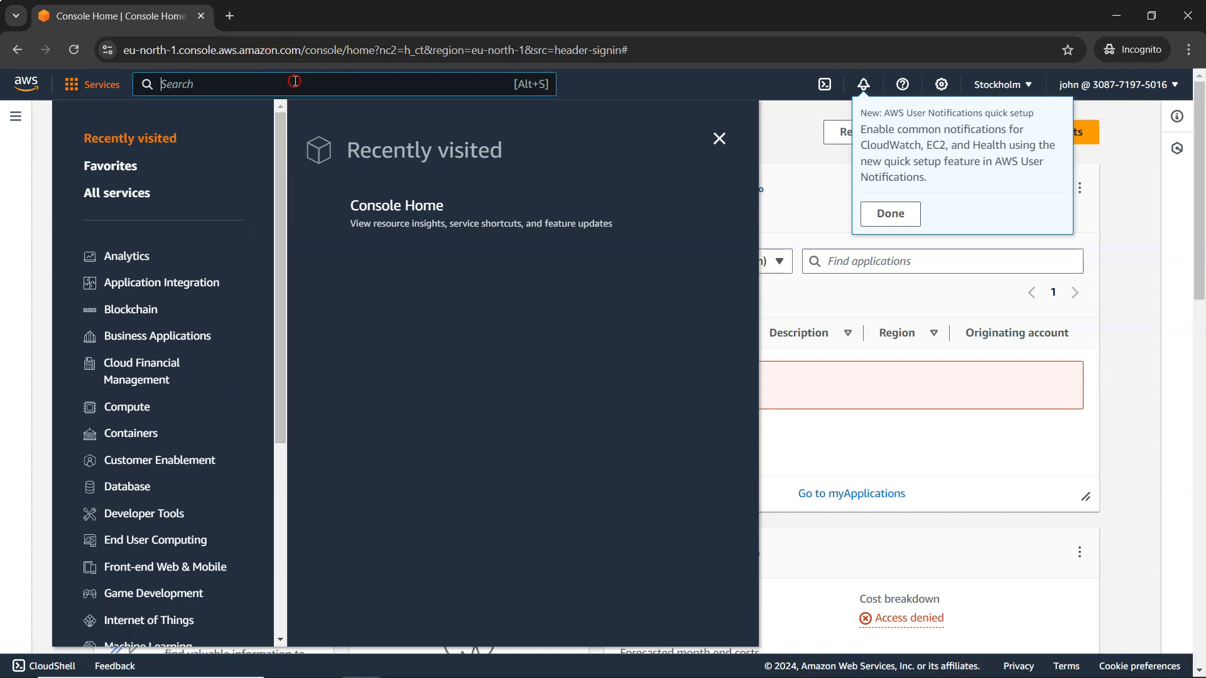
left_click(295, 81)
type("Ec2")
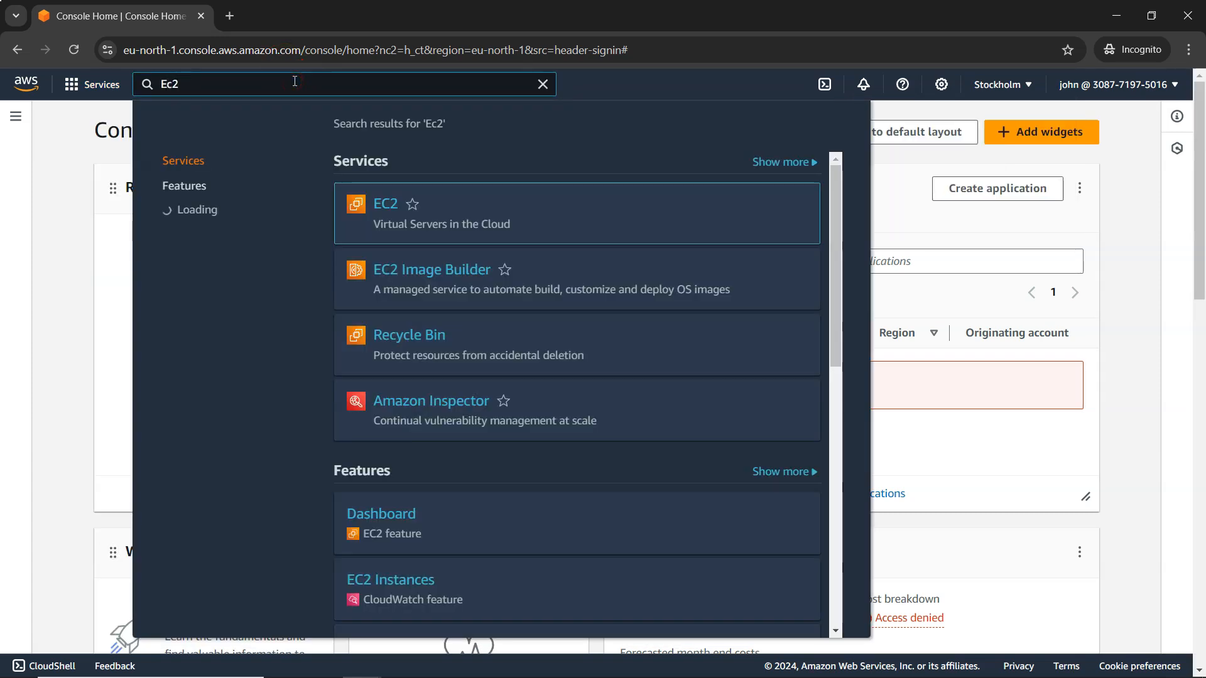
left_click(413, 196)
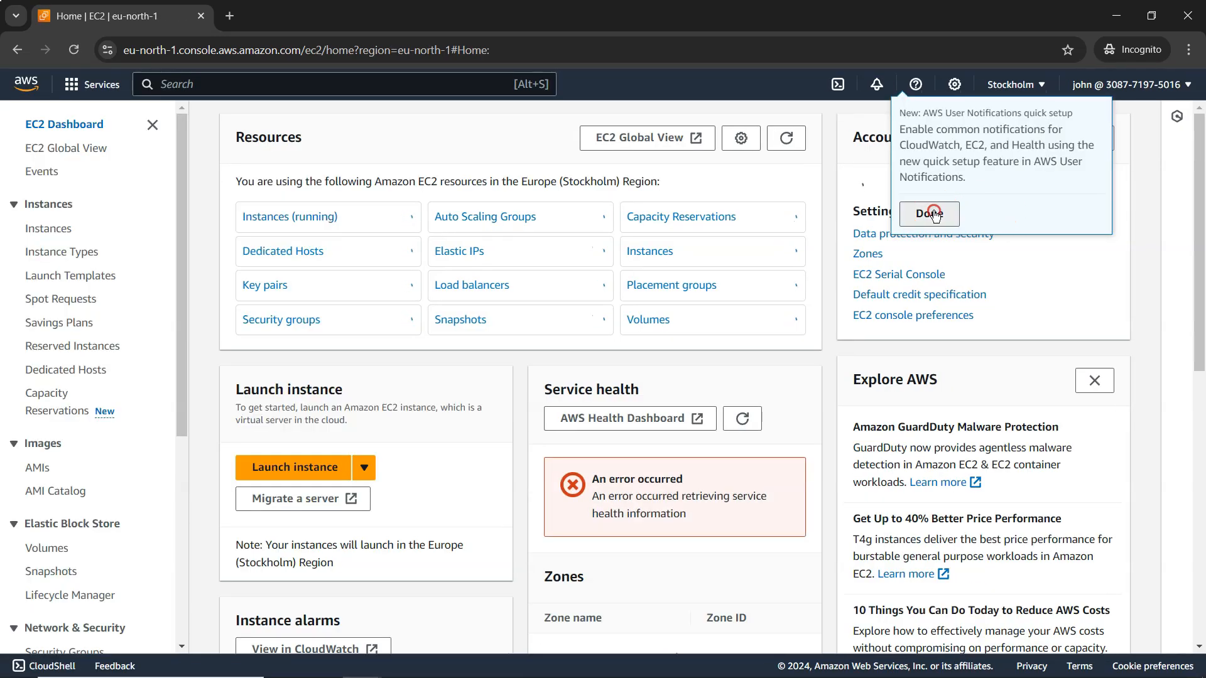
left_click(931, 212)
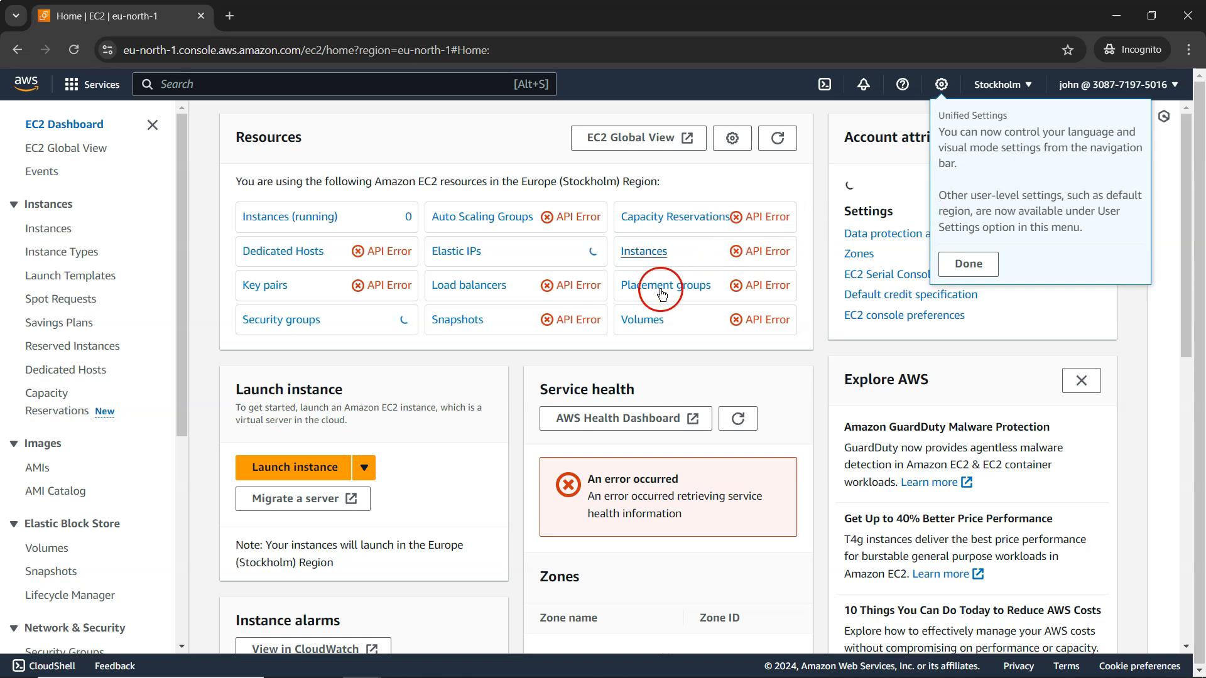
Step: Return to Console Home, open the IAM service, and try to list the account's users and user groups
left_click(26, 83)
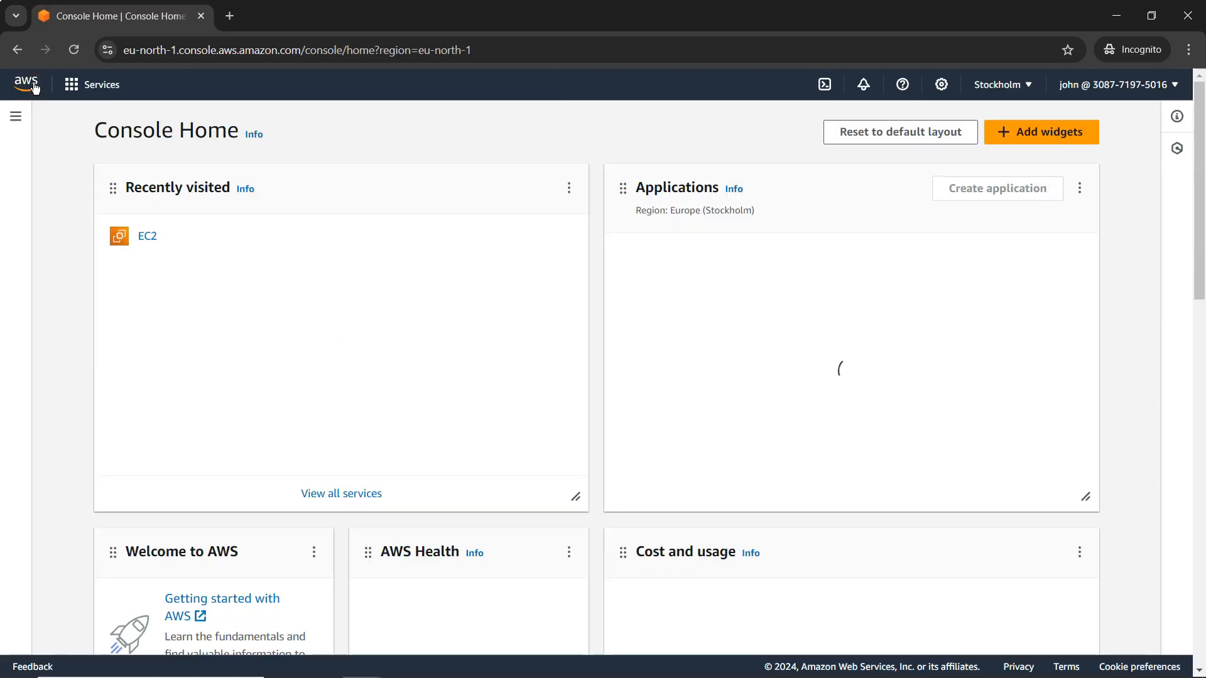
left_click(17, 117)
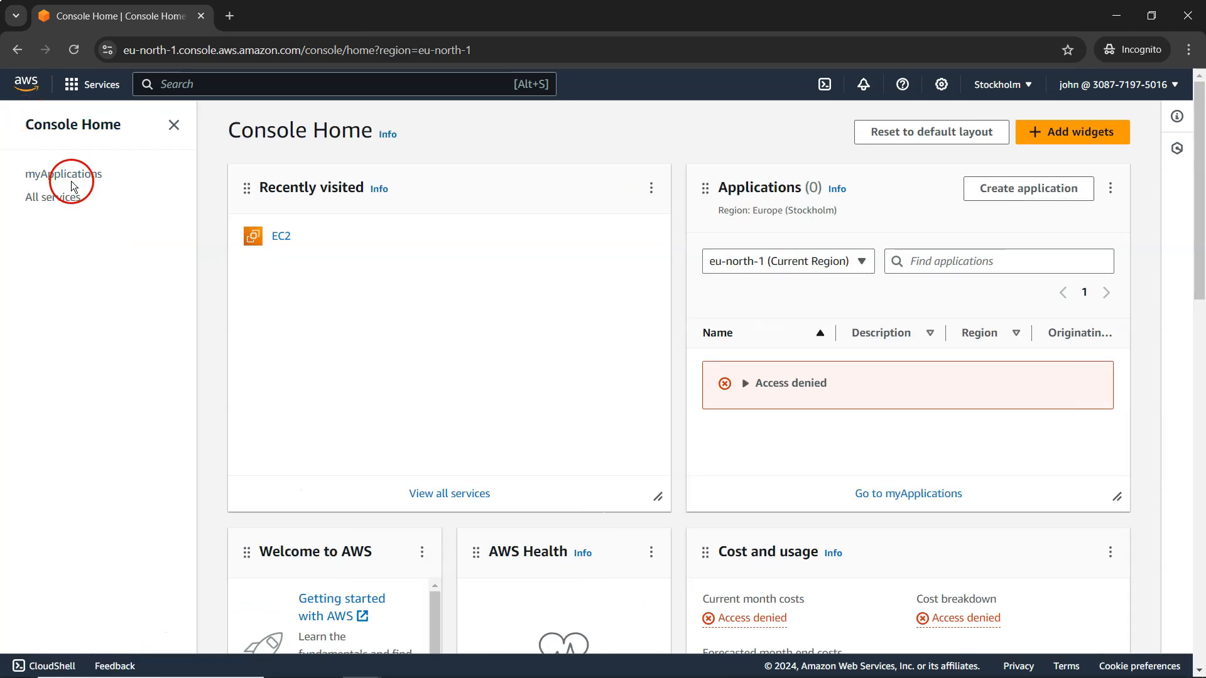
left_click(235, 87)
type("IAM")
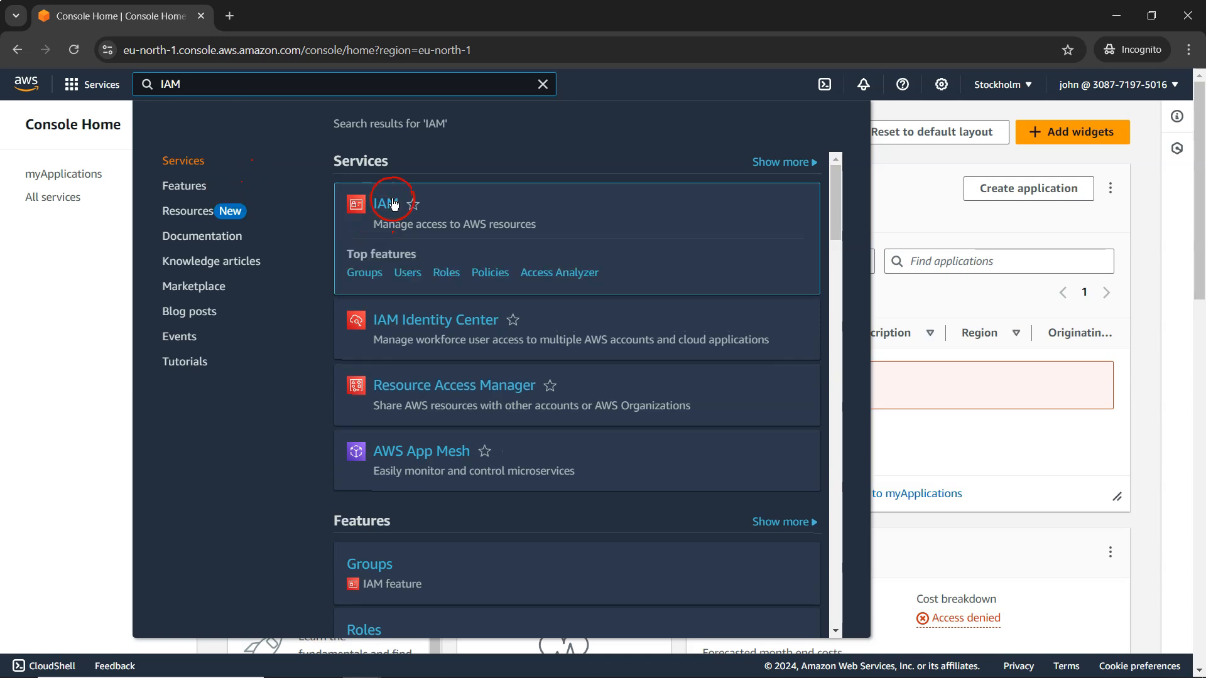
left_click(388, 204)
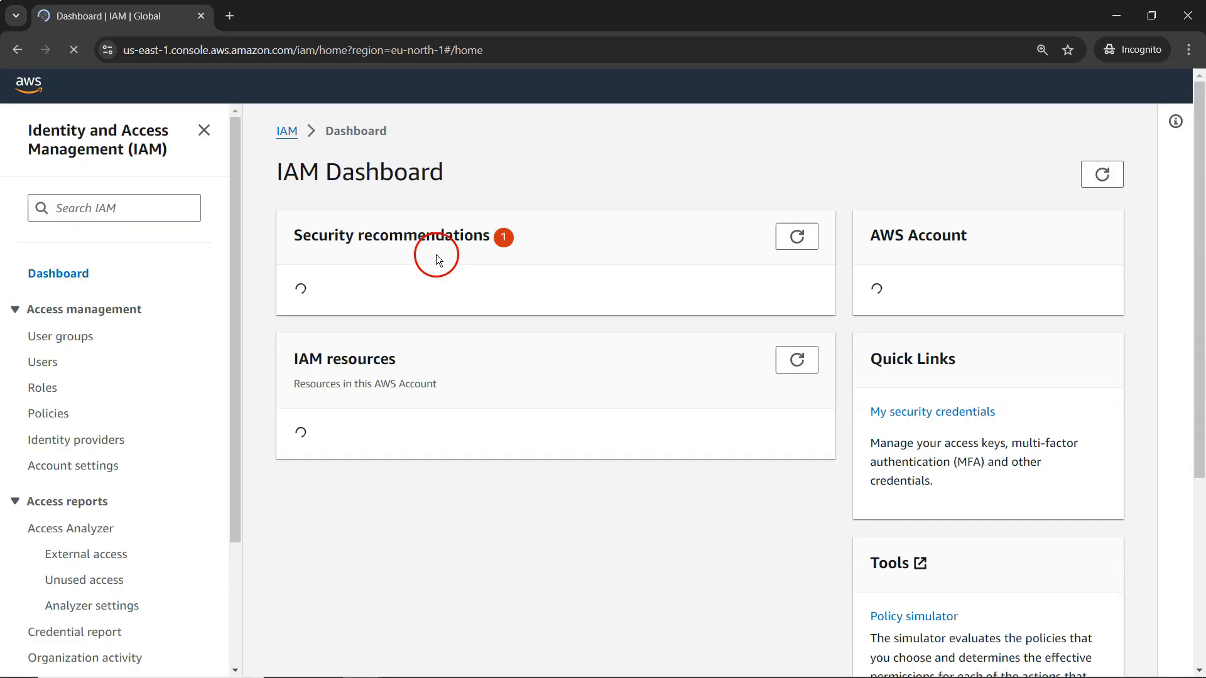
left_click(43, 363)
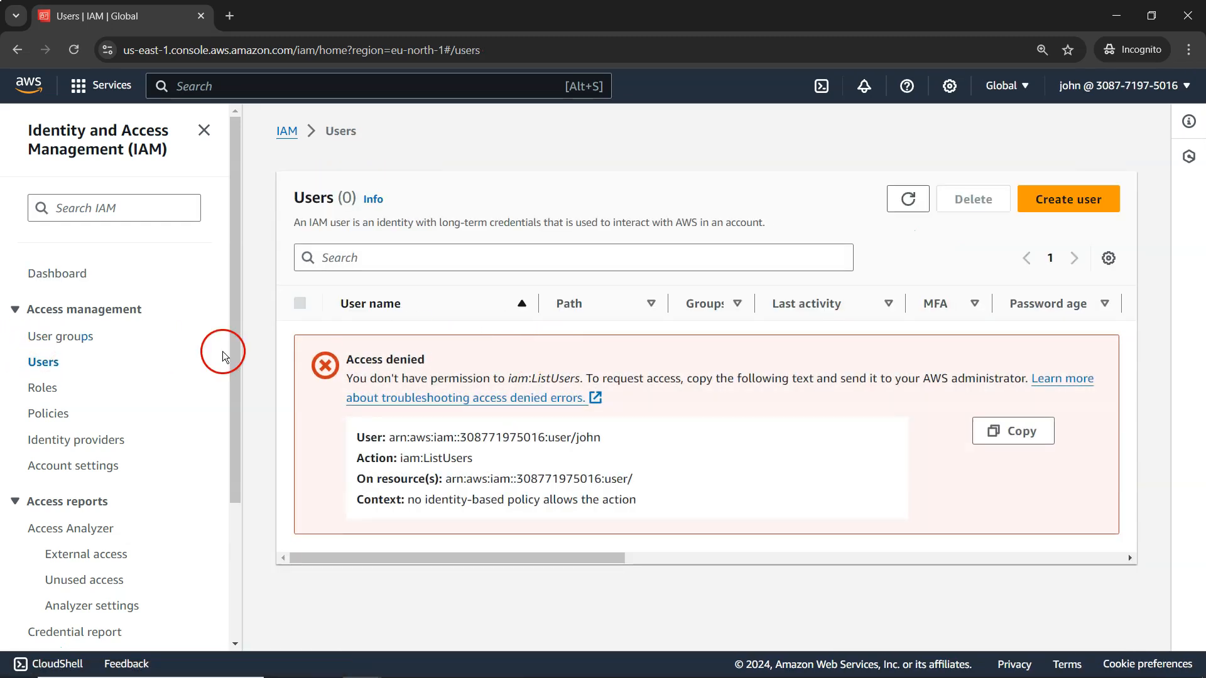
left_click(62, 336)
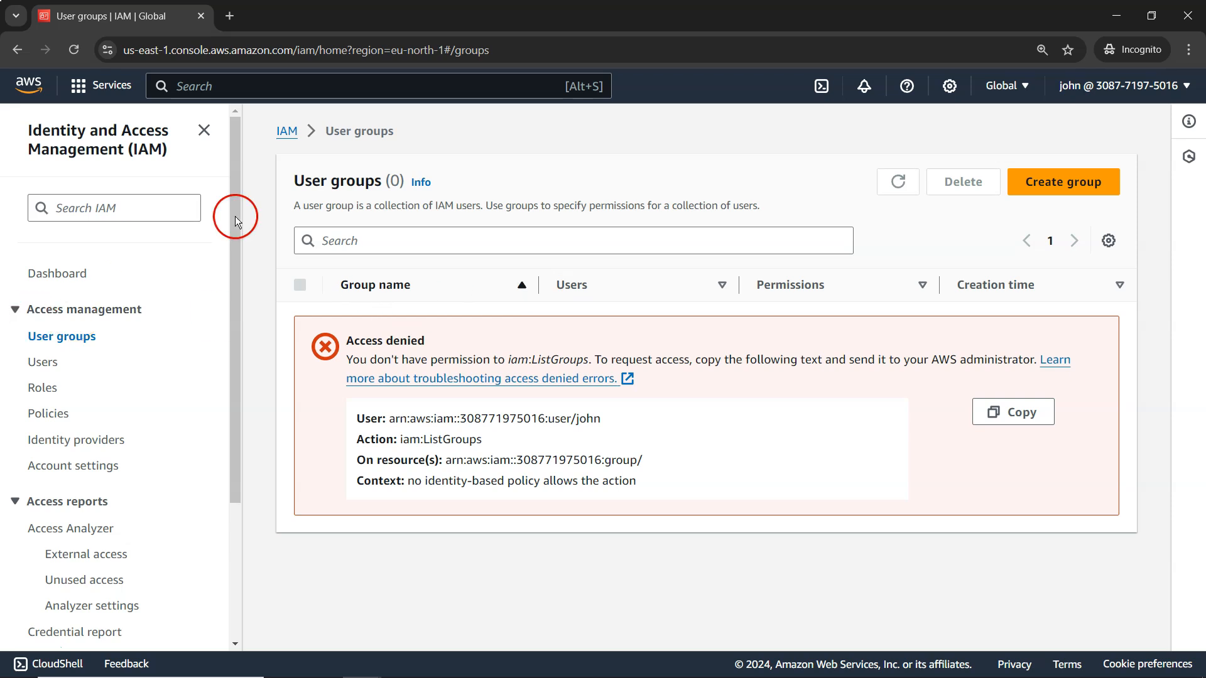
Step: Try to view the Account page as the signed-in IAM user, and close the incognito window after returning to Console Home
left_click(1148, 88)
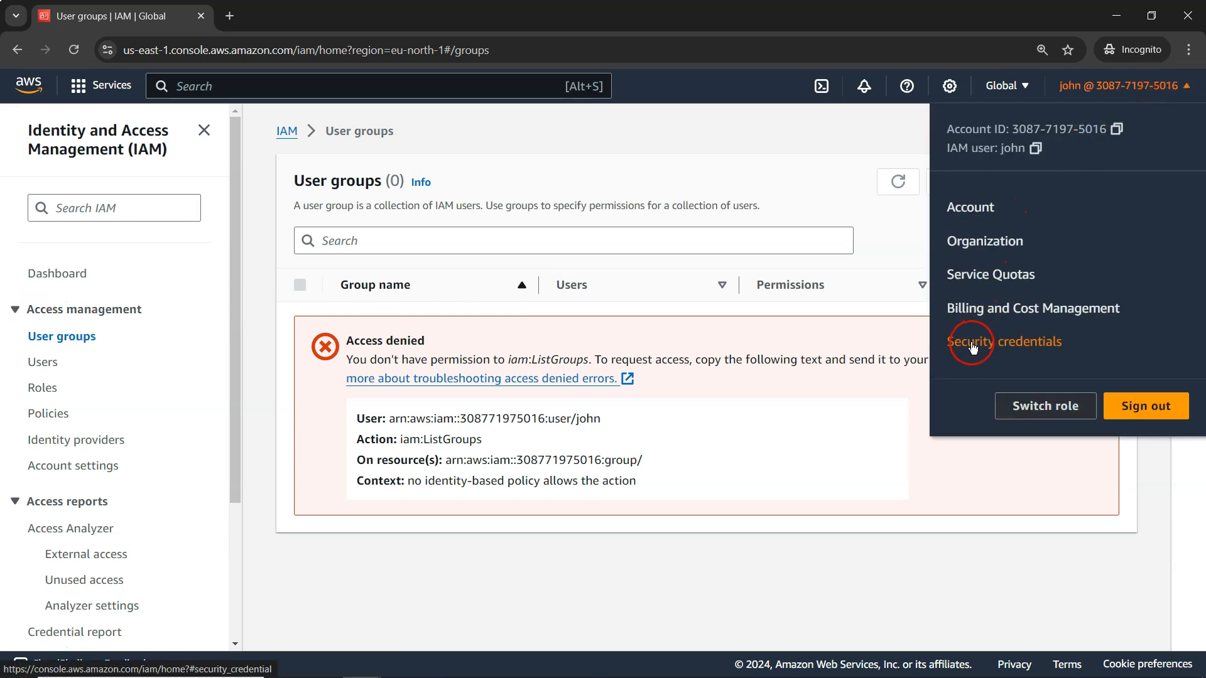
left_click(969, 209)
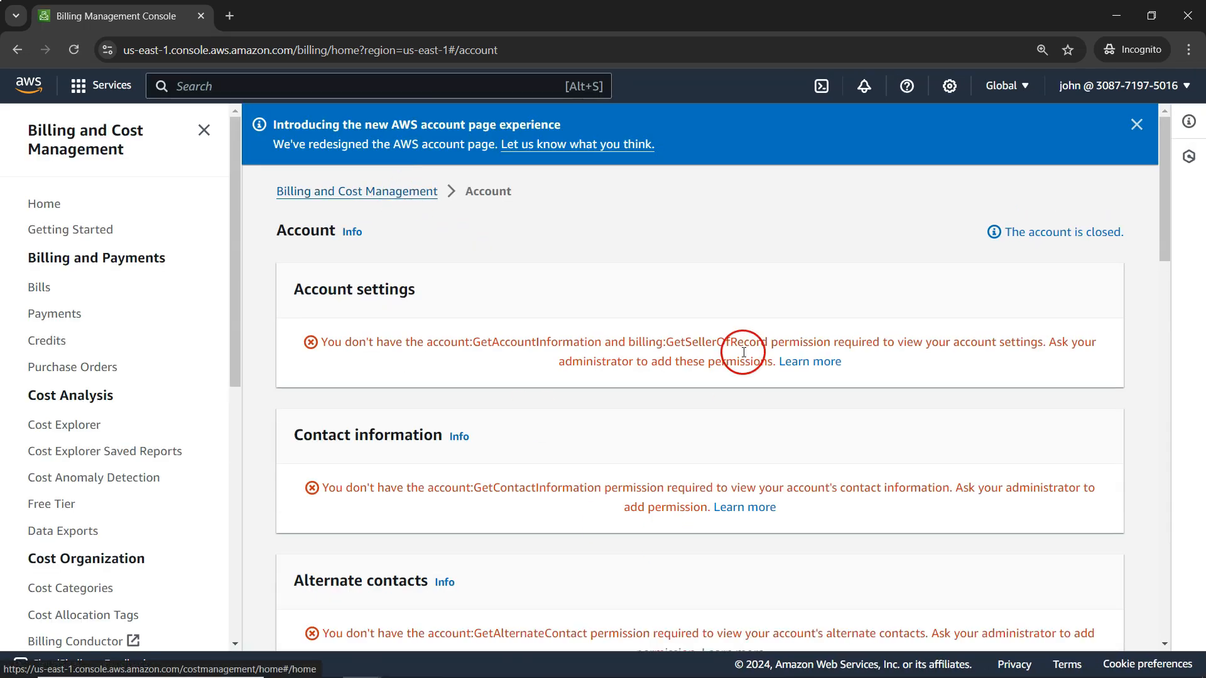
left_click(29, 85)
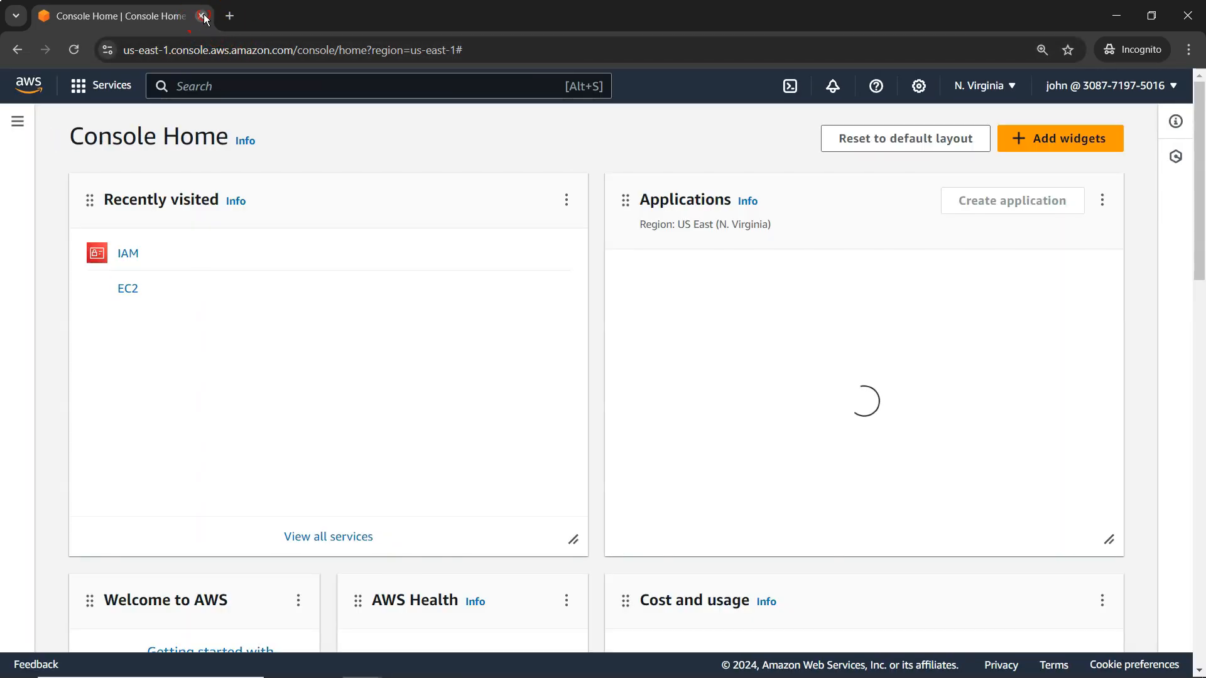
left_click(202, 16)
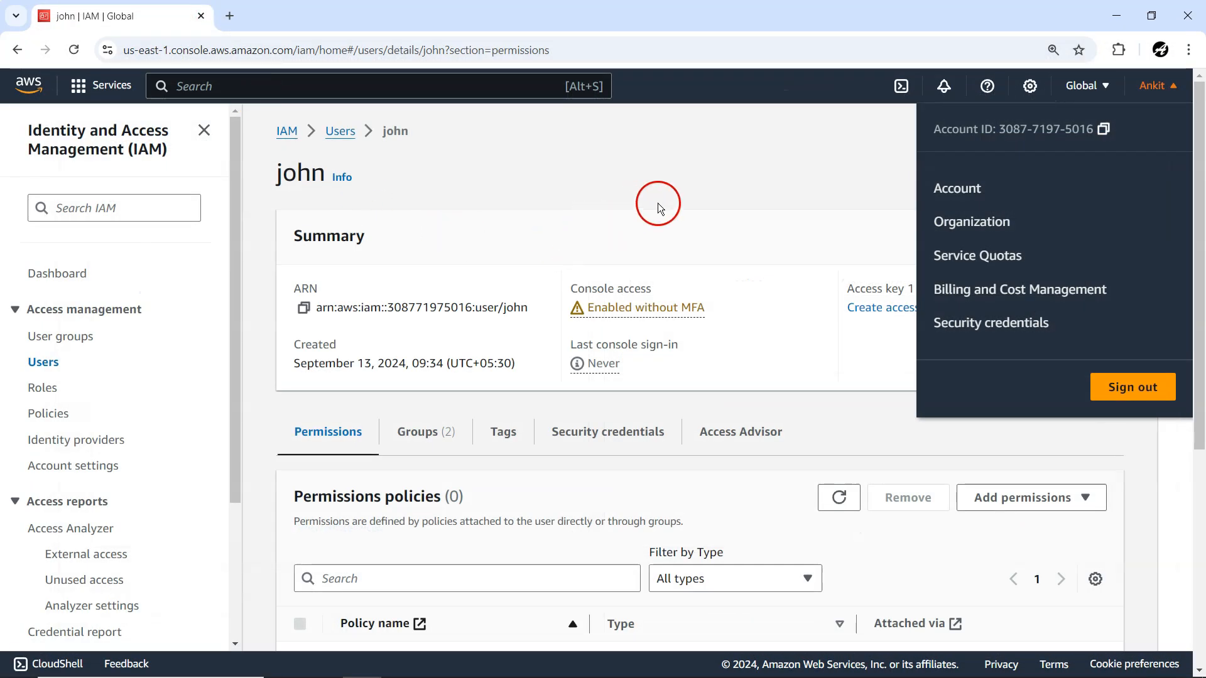
Step: Reload the IAM user's details page in the administrator session to check the last console sign-in, and open the user's security credentials
left_click(705, 180)
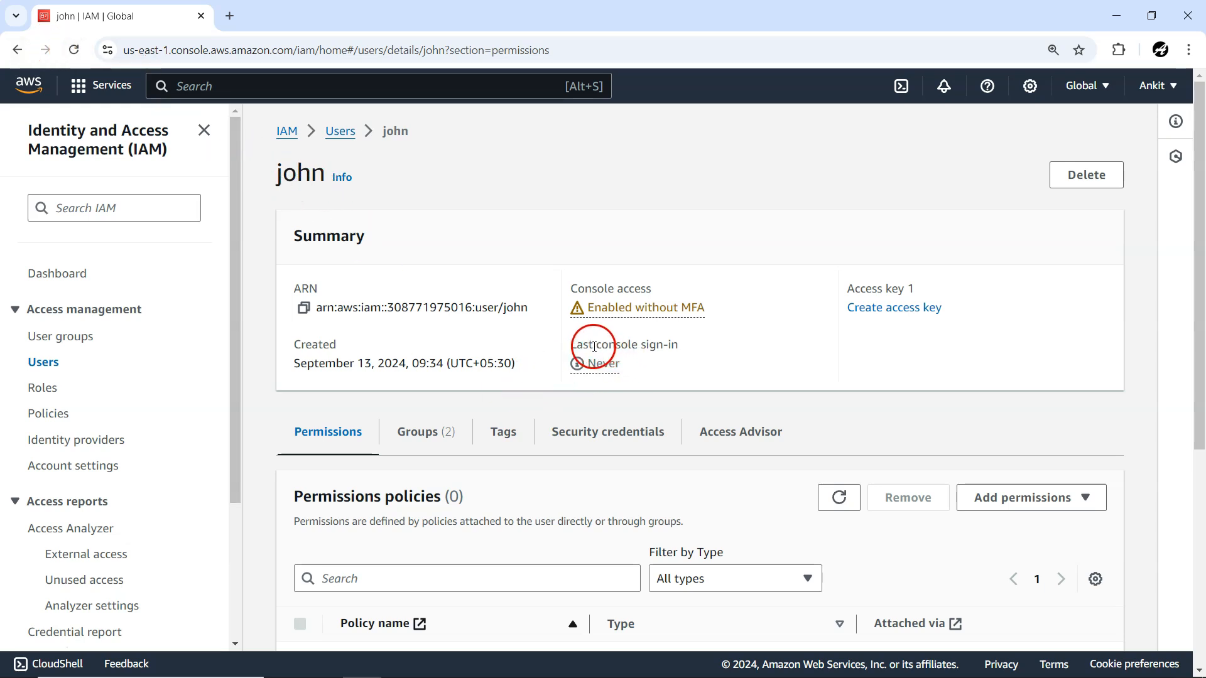
left_click_drag(570, 345, 673, 345)
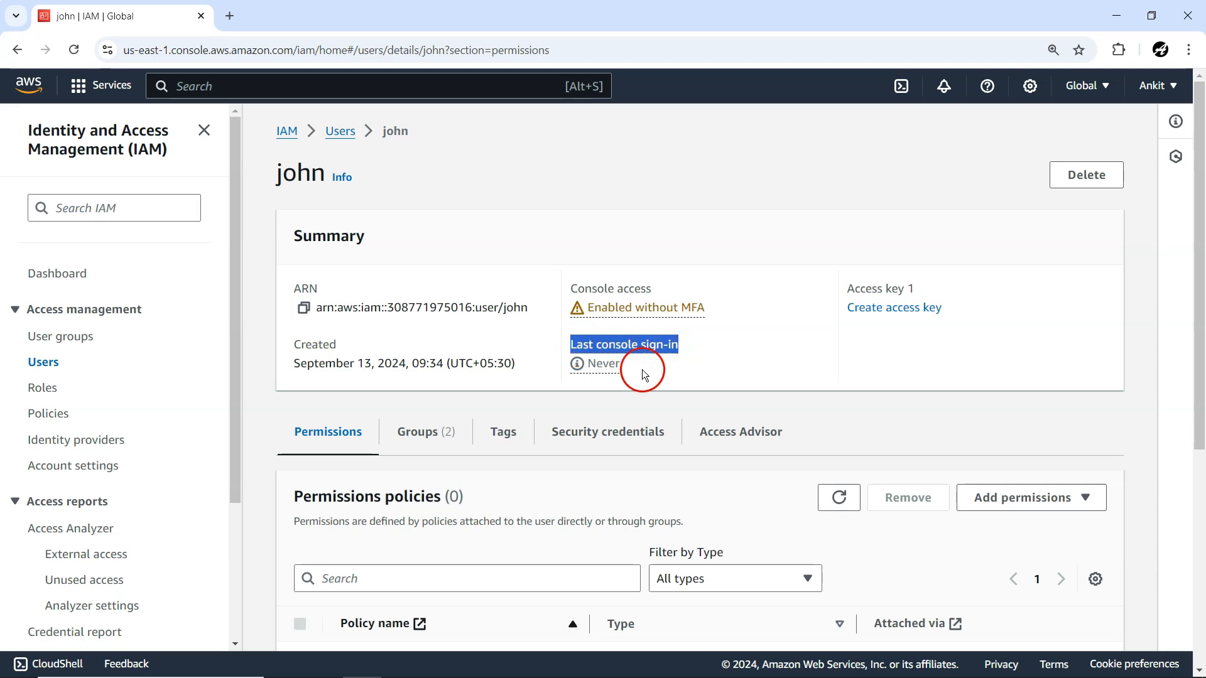
left_click(75, 53)
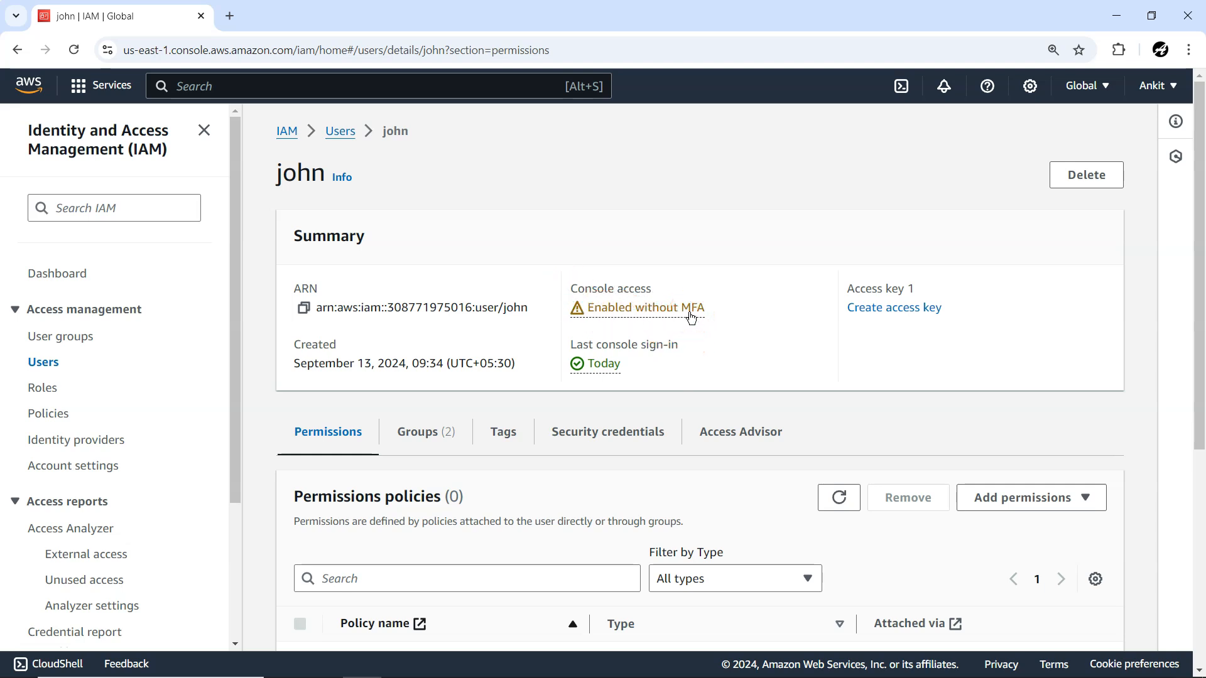
left_click(626, 437)
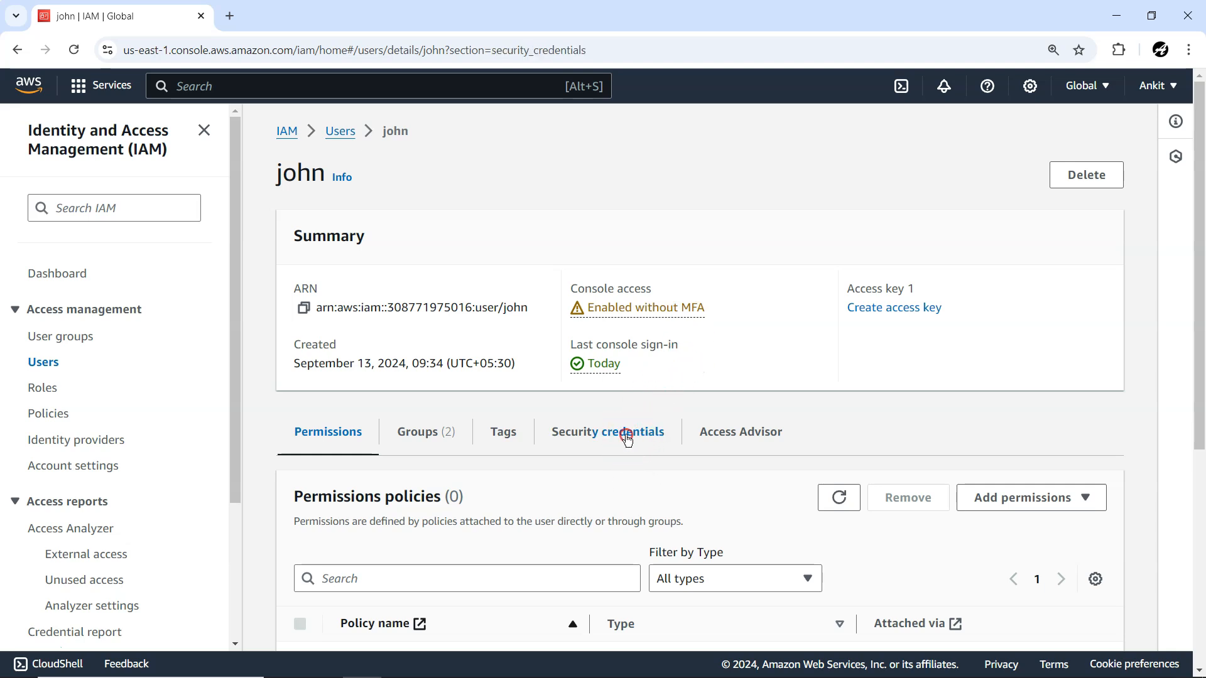